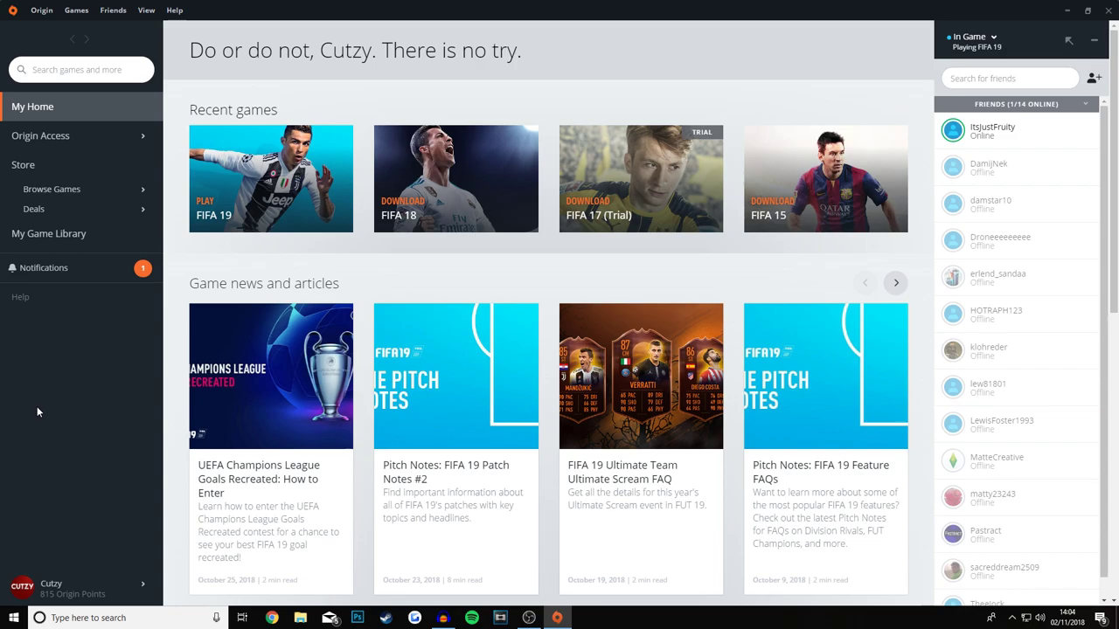
Open the installs and saves section of Origin's application settings.
click(48, 8)
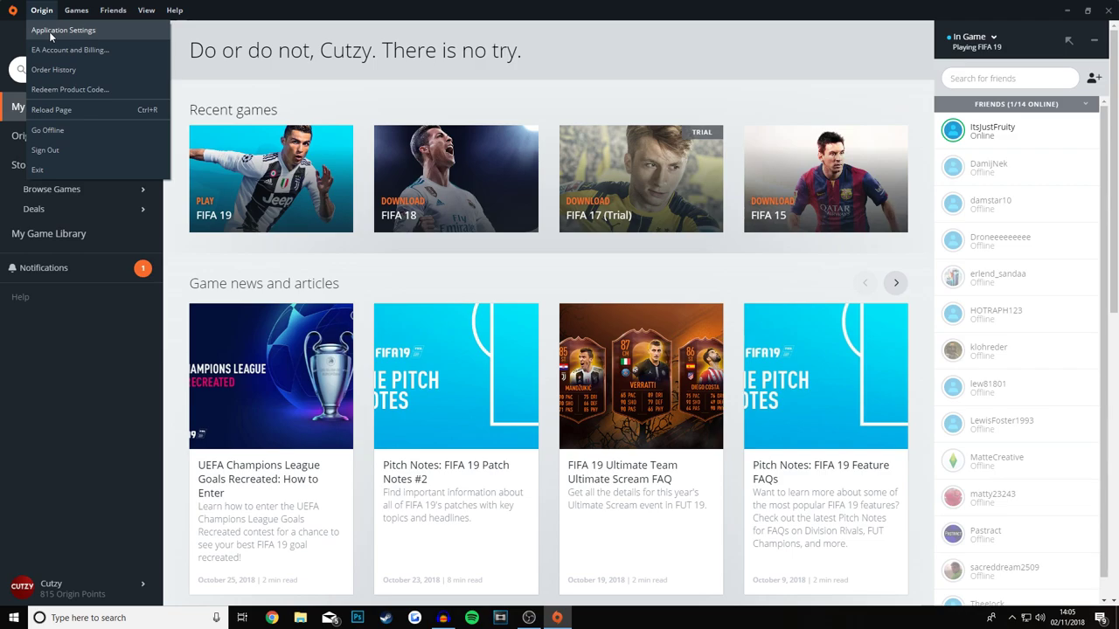
click(50, 33)
click(343, 44)
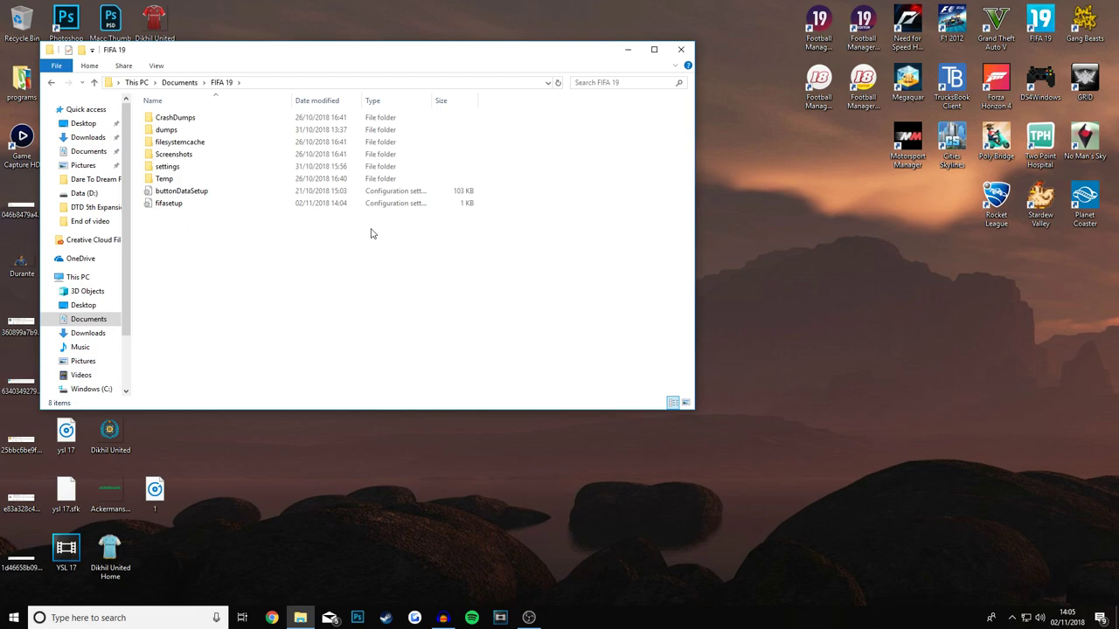
Open the settings folder inside the FIFA 19 documents folder in File Explorer.
double_click(161, 166)
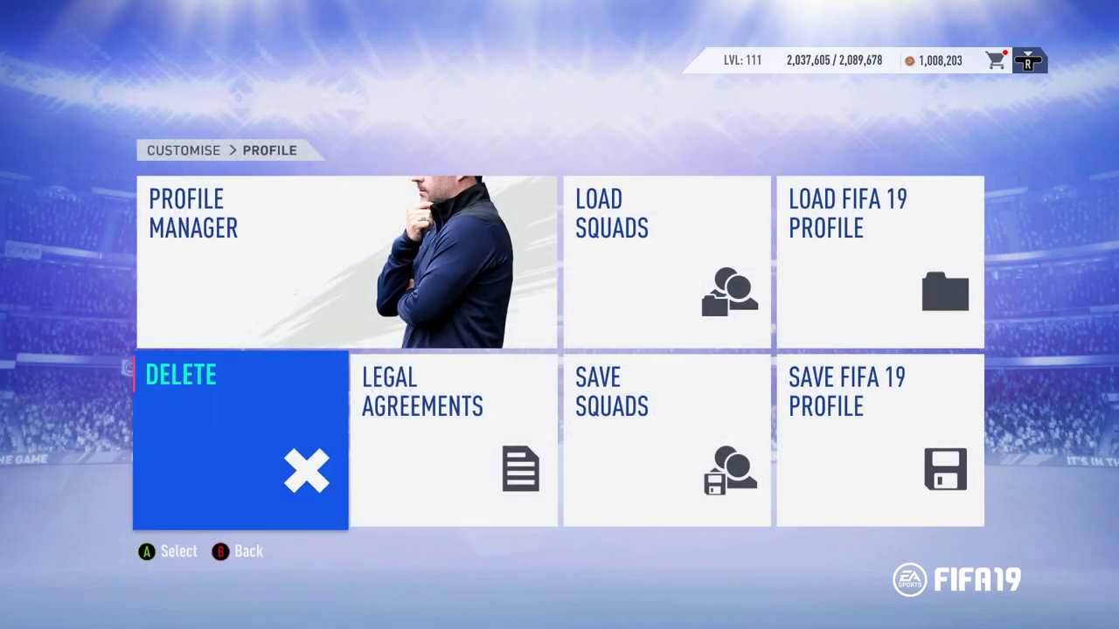
Switch to FIFA 19, leave the profile screen for the Play section, and browse the saved careers available to load.
key(Escape)
key(Left)
key(Left)
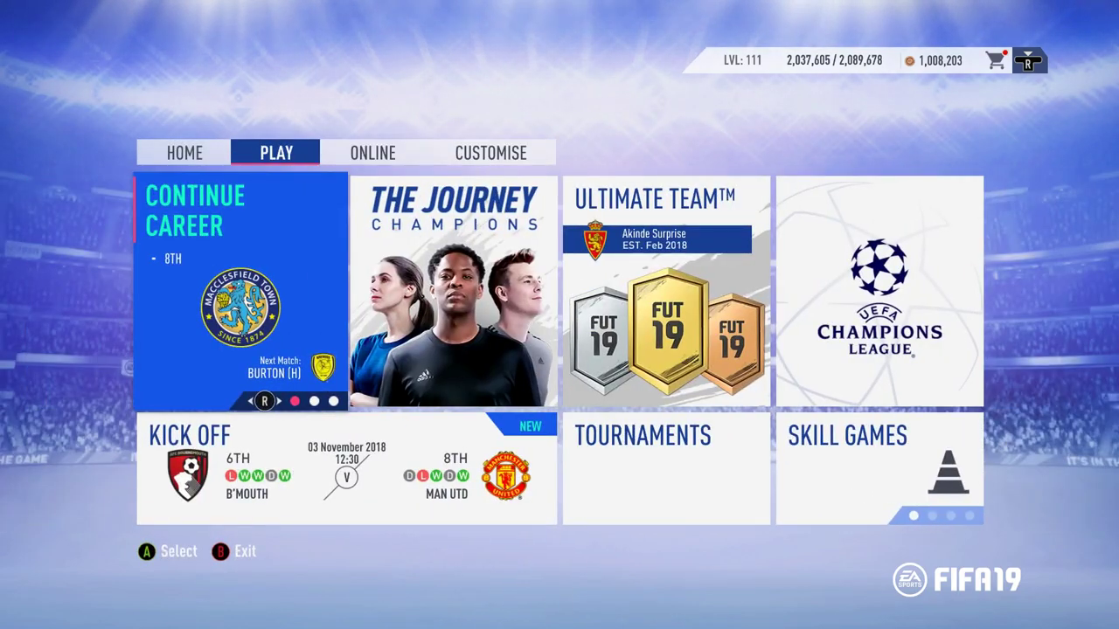
key(Return)
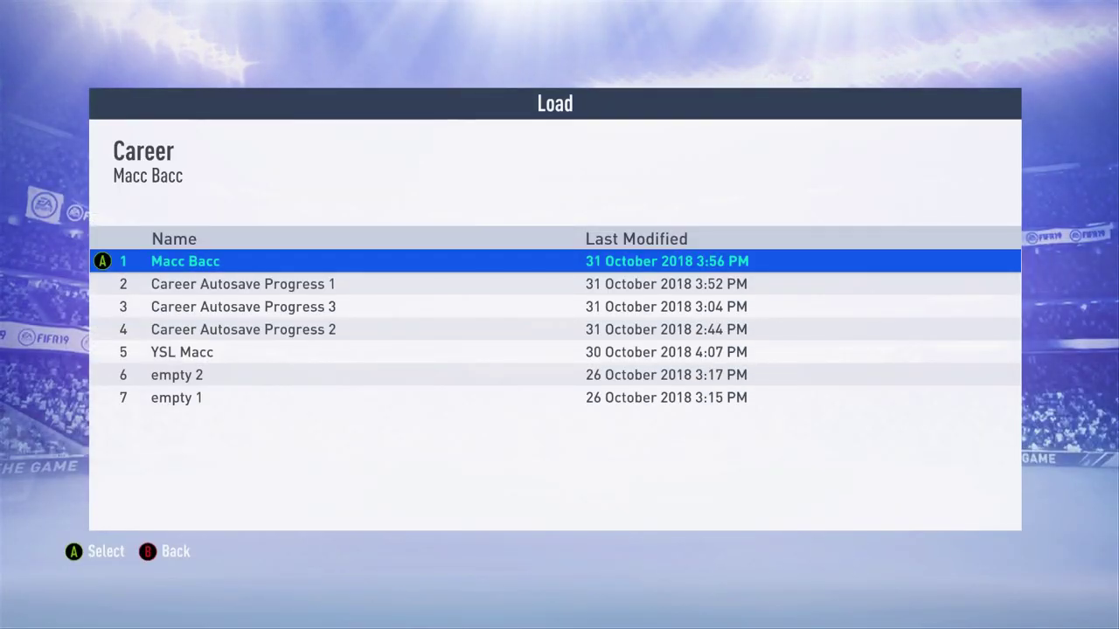
key(Down)
key(Down)
key(Down)
key(Down)
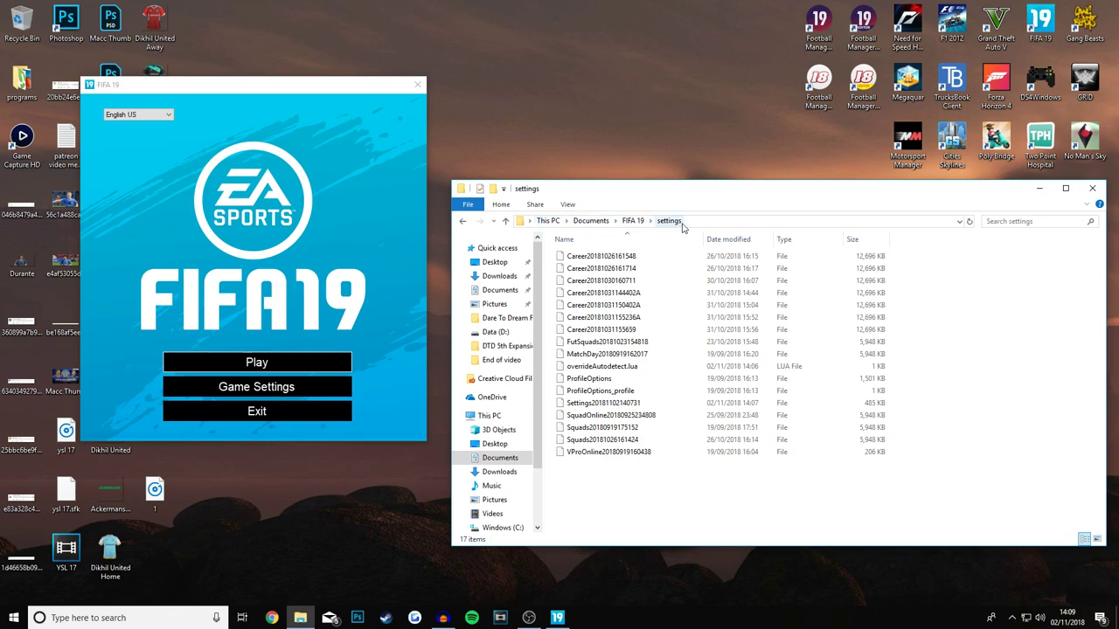
click(600, 256)
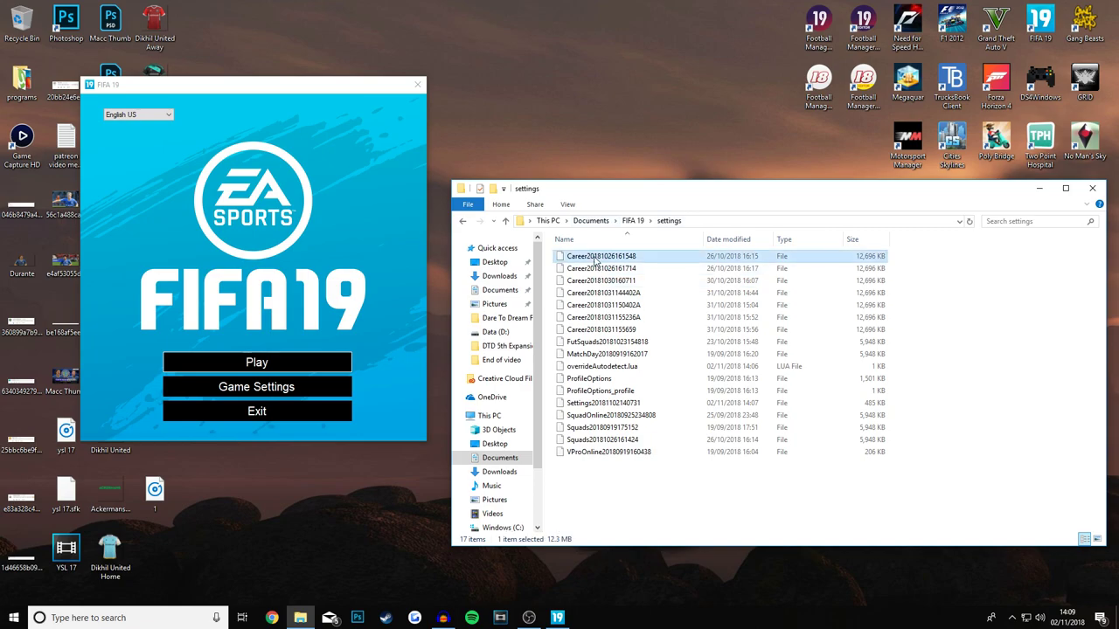
shift+click(600, 268)
ctrl+click(600, 281)
ctrl+click(603, 329)
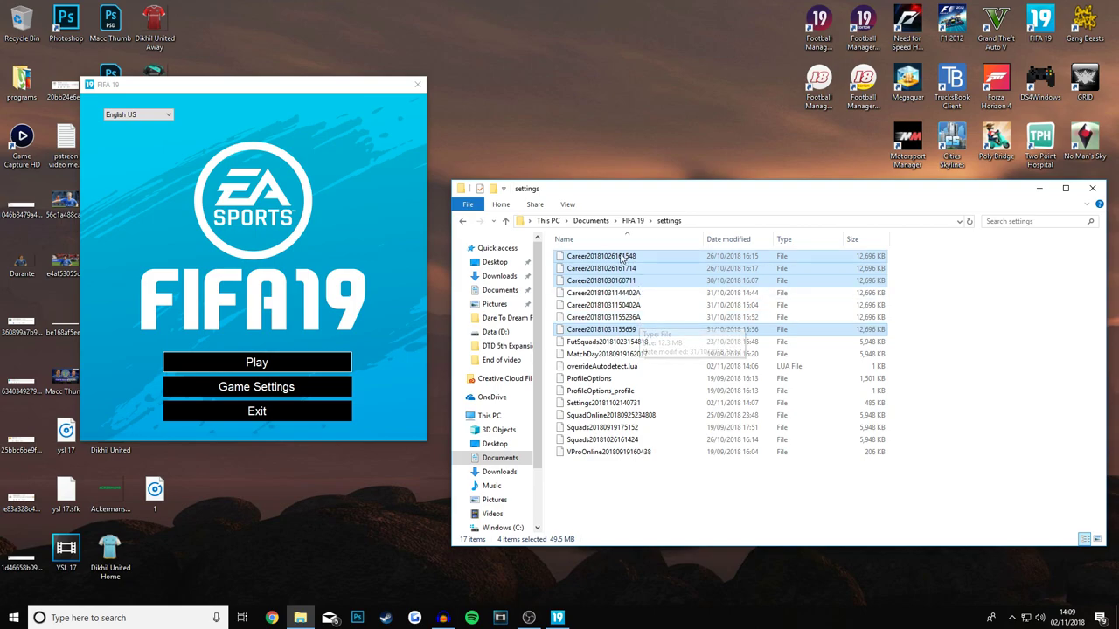
drag(603, 257, 622, 94)
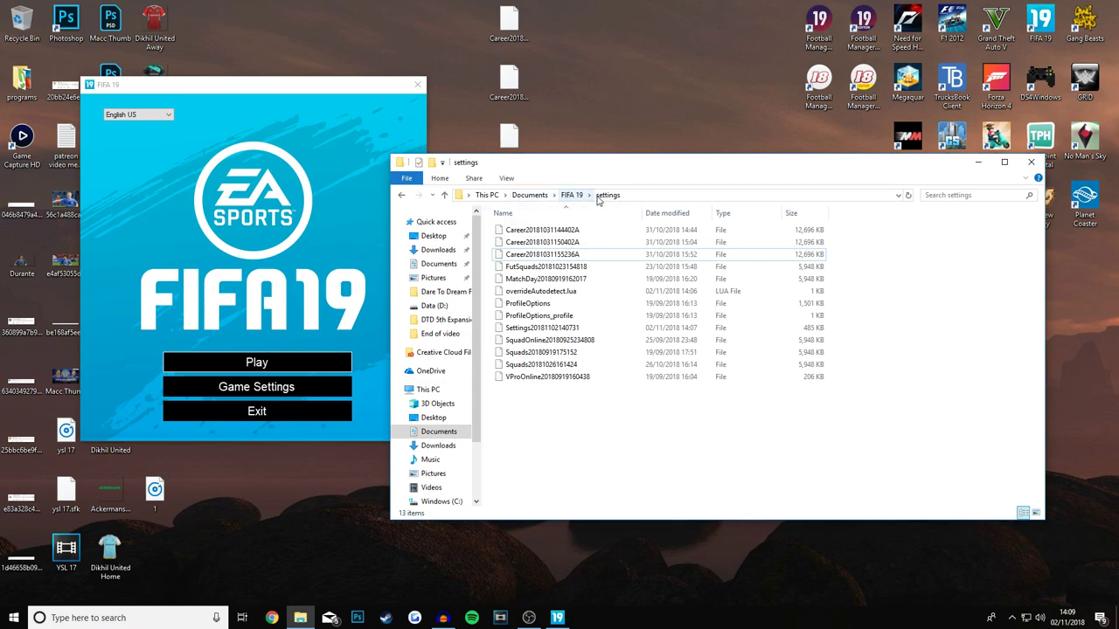
Start the game from the FIFA 19 launcher.
click(276, 252)
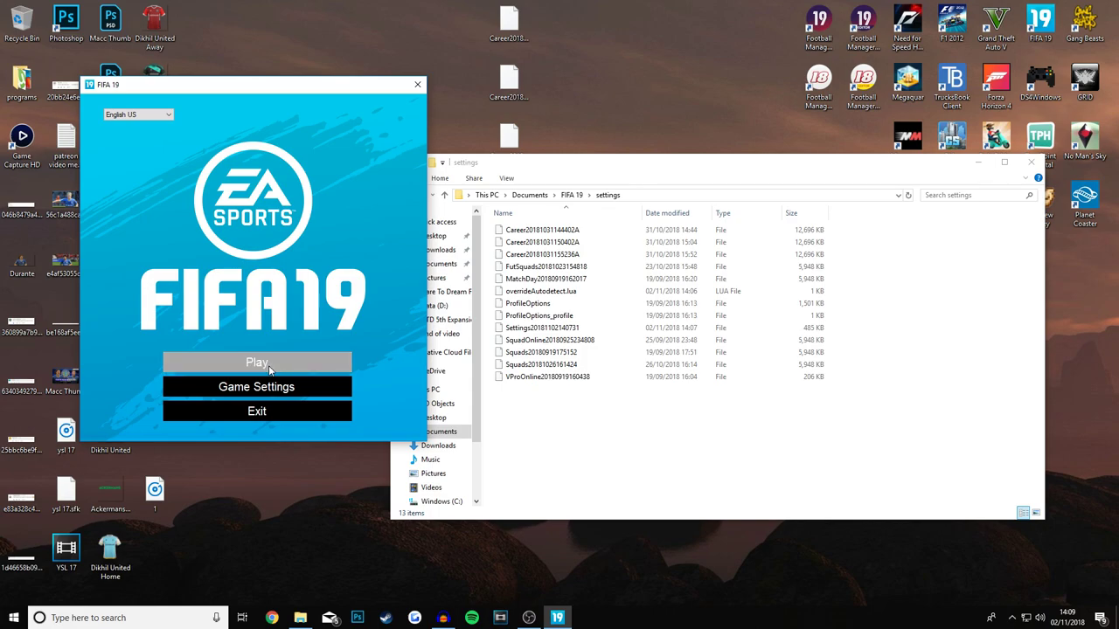
click(257, 363)
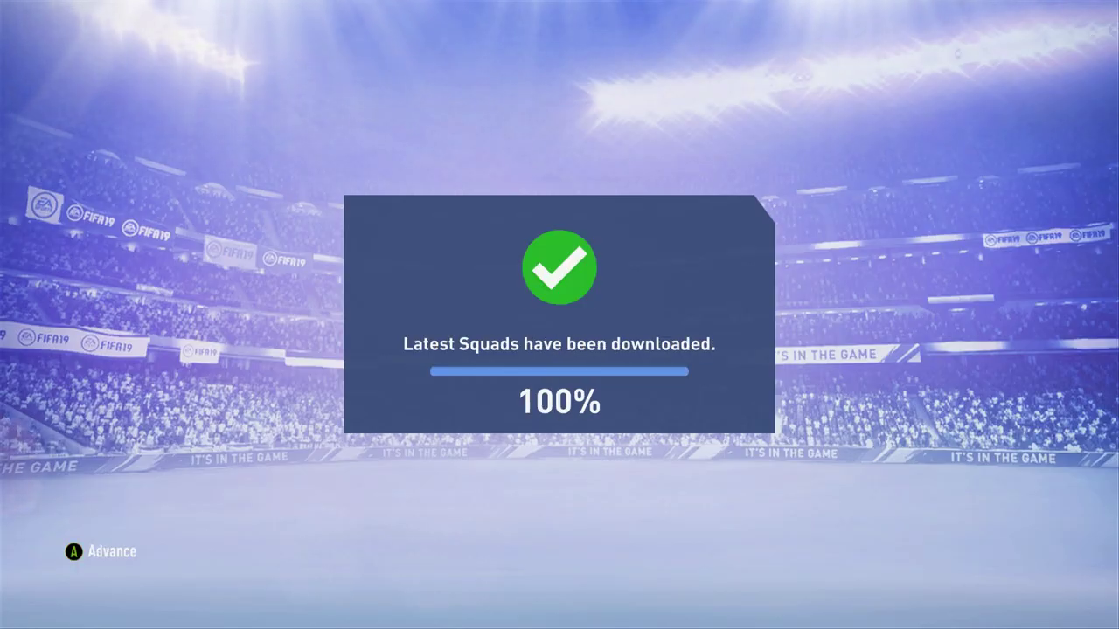
Dismiss the squad download notice and set up a new manager career with Manchester Utd and the default manager.
key(Return)
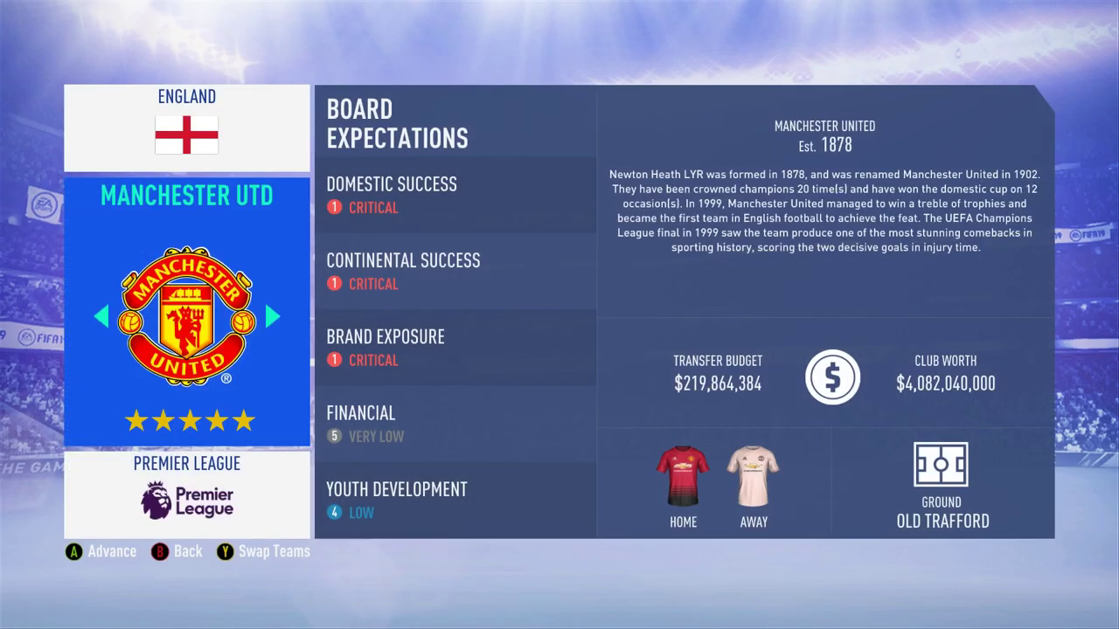
key(Return)
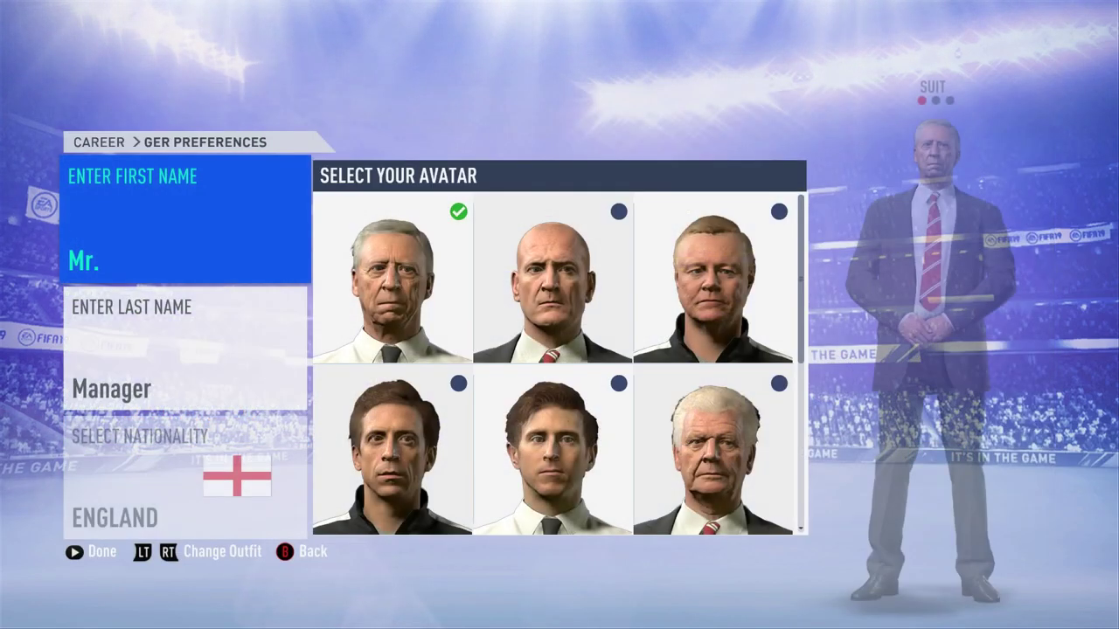
key(Return)
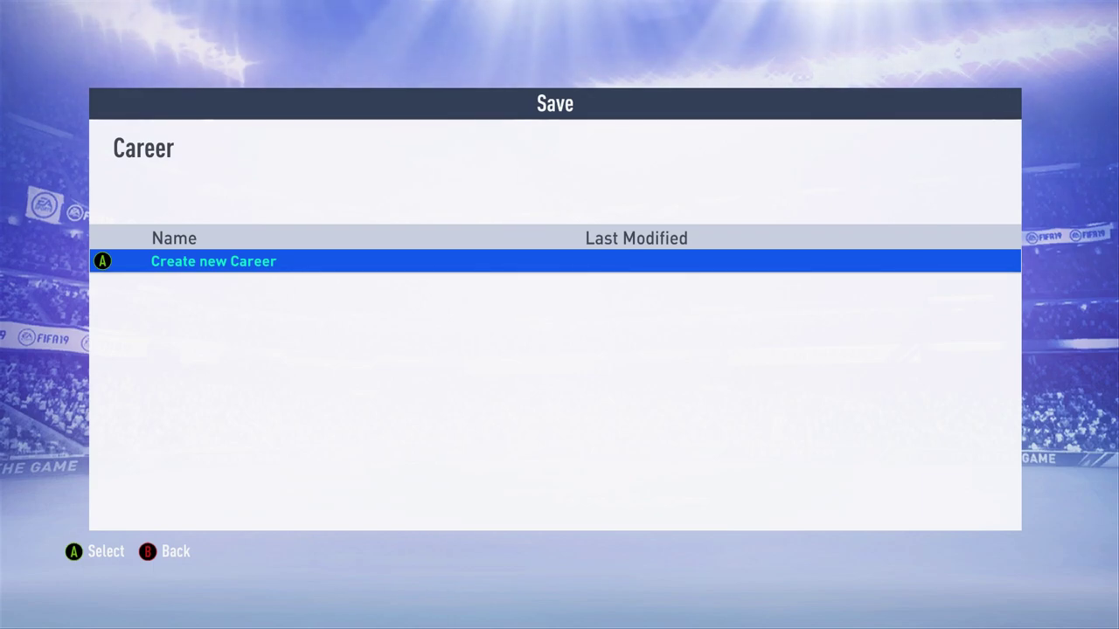
Create a new career save and replace its default name with one starting with "em".
key(Return)
key(BackSpace)
key(BackSpace)
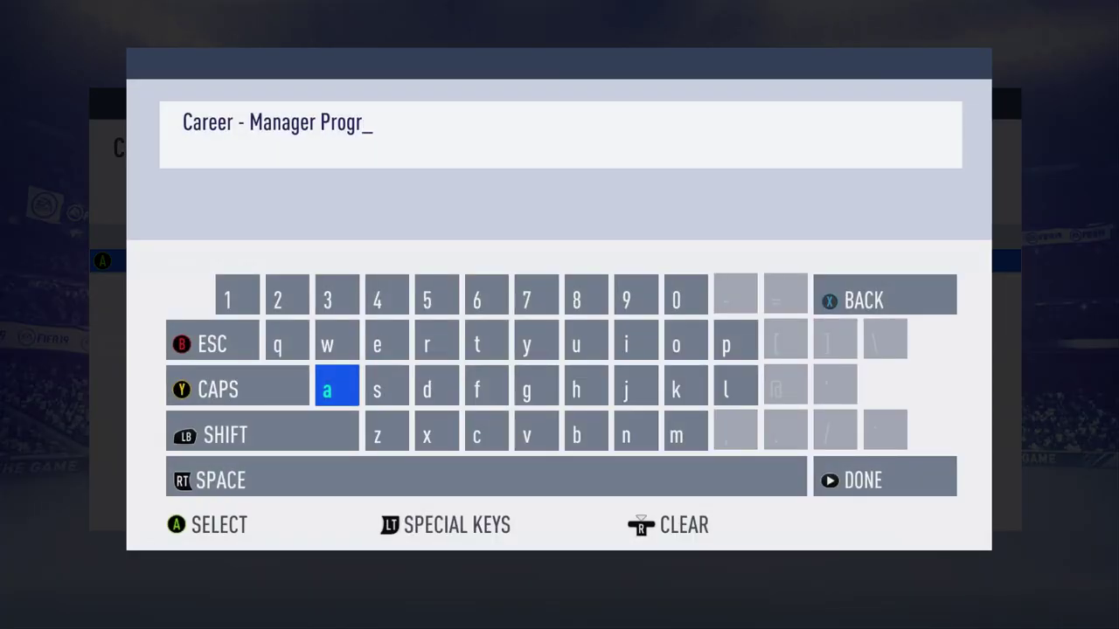
key(BackSpace)
key(BackSpace)
key(BackSpace)
key(BackSpace)
key(BackSpace)
key(BackSpace)
key(BackSpace)
key(BackSpace)
key(BackSpace)
key(BackSpace)
key(BackSpace)
key(BackSpace)
key(BackSpace)
key(BackSpace)
key(BackSpace)
key(BackSpace)
text(e)
key(Down)
key(Down)
key(Right)
key(Right)
key(Right)
key(Right)
key(Right)
text(m)
key(Up)
key(Right)
key(Up)
key(Up)
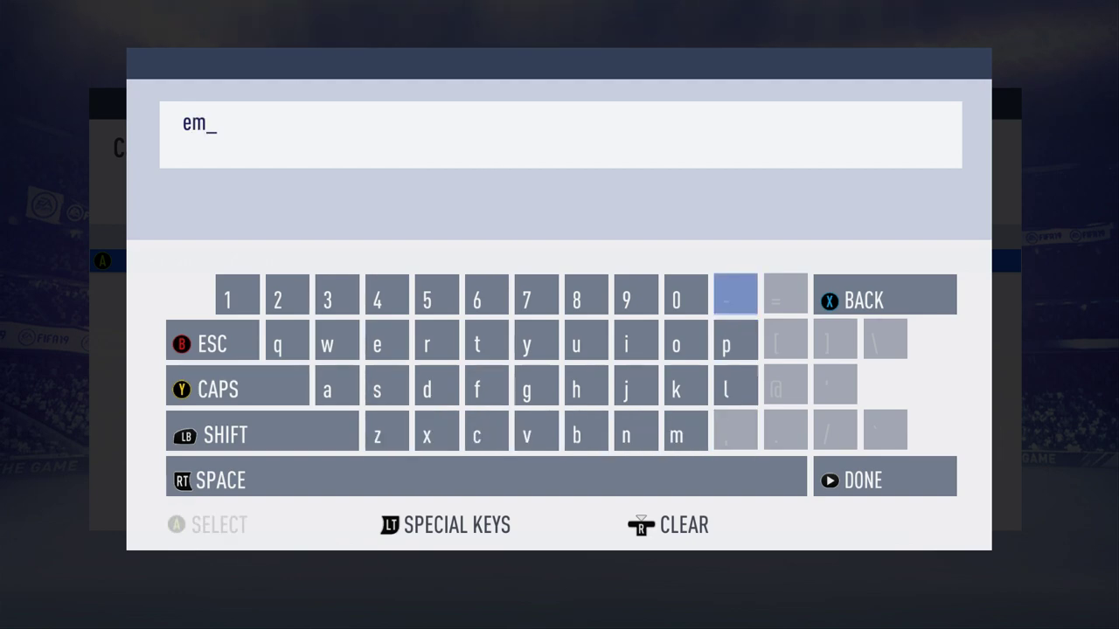
key(Down)
key(Left)
key(Left)
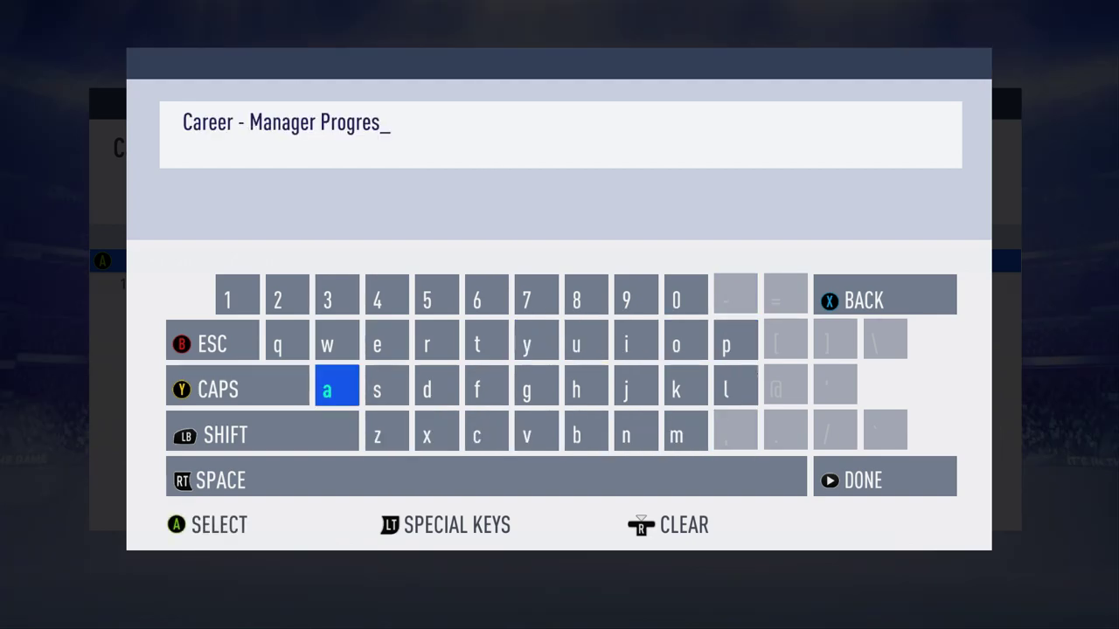
Clear the default name for another new career save and go back to the career save list.
key(BackSpace)
key(BackSpace)
key(BackSpace)
key(BackSpace)
key(BackSpace)
key(BackSpace)
key(BackSpace)
key(BackSpace)
key(BackSpace)
key(BackSpace)
key(BackSpace)
key(BackSpace)
key(BackSpace)
key(BackSpace)
key(BackSpace)
key(BackSpace)
key(BackSpace)
key(BackSpace)
key(BackSpace)
key(BackSpace)
key(BackSpace)
key(BackSpace)
key(BackSpace)
key(BackSpace)
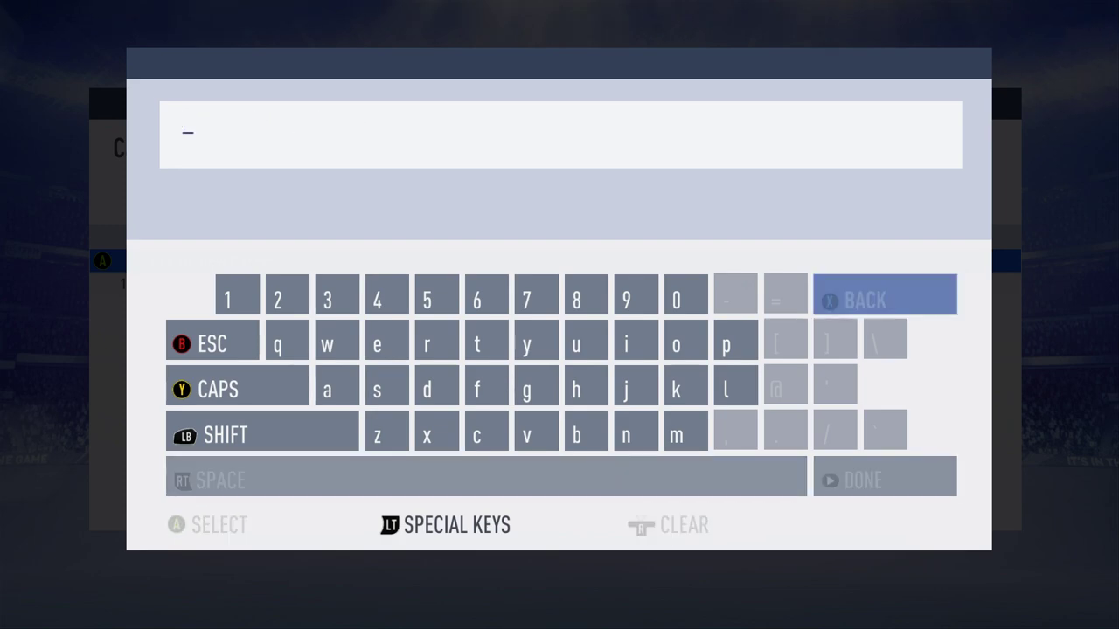
key(Escape)
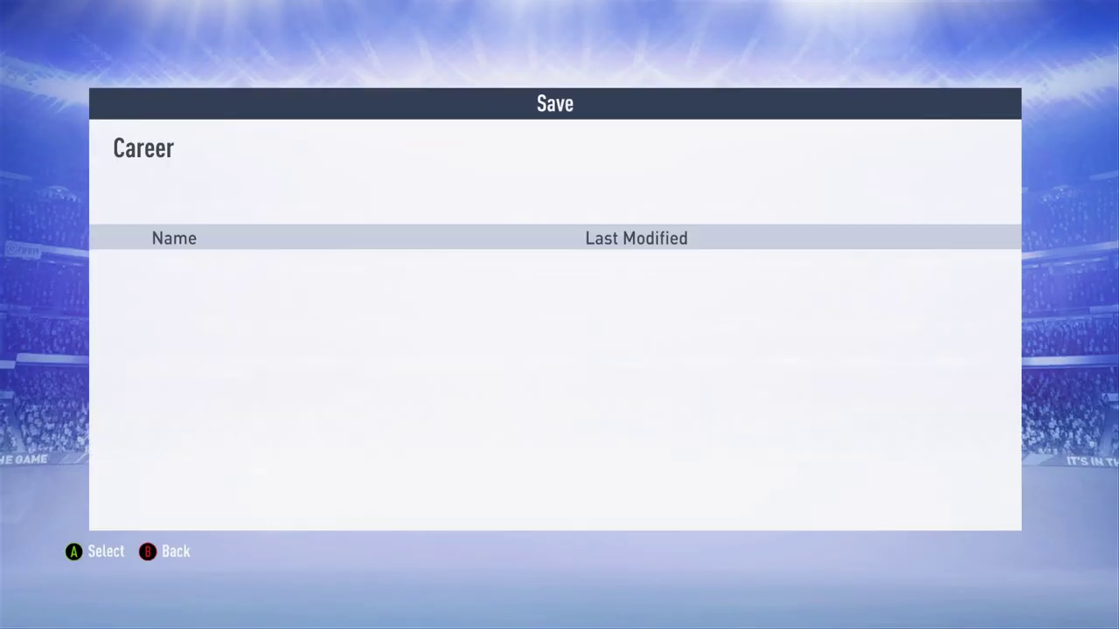
key(Down)
key(Down)
key(Up)
key(Up)
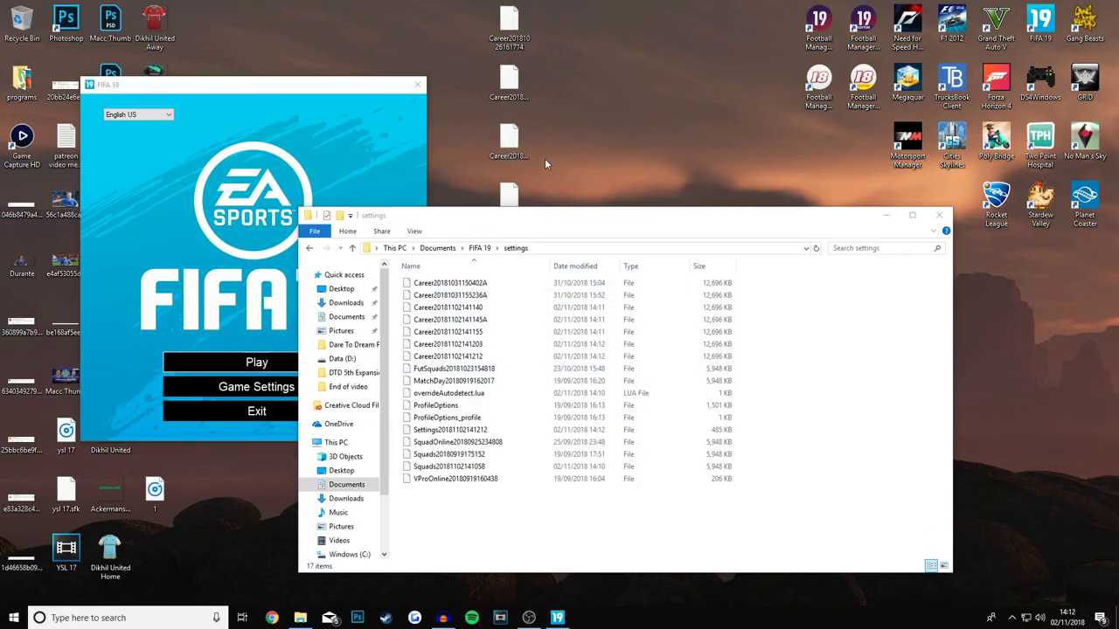
Move the four career save files from the desktop back into the FIFA 19 settings folder and minimise the folder window.
drag(552, 26, 476, 531)
click(822, 529)
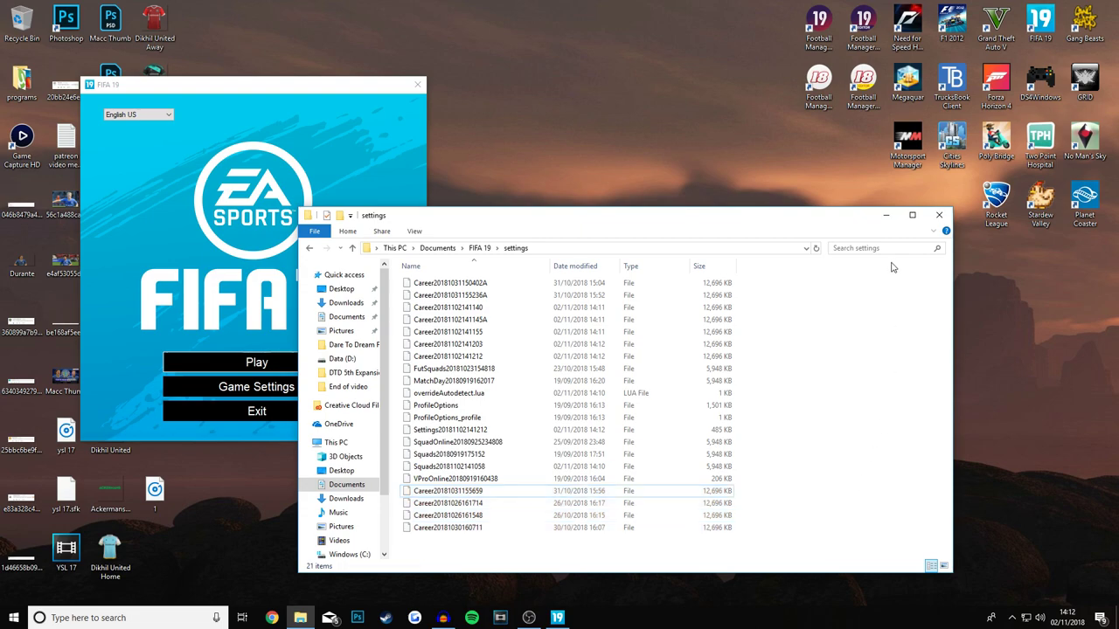
click(889, 216)
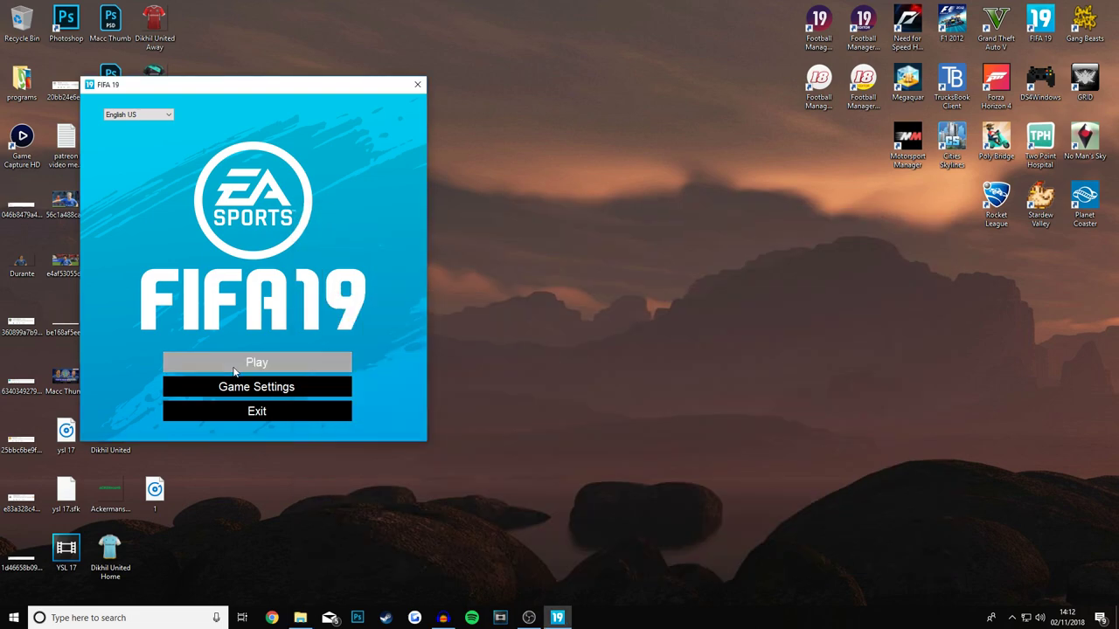
Relaunch FIFA 19 and look through all the career saves in the career Load list.
click(234, 372)
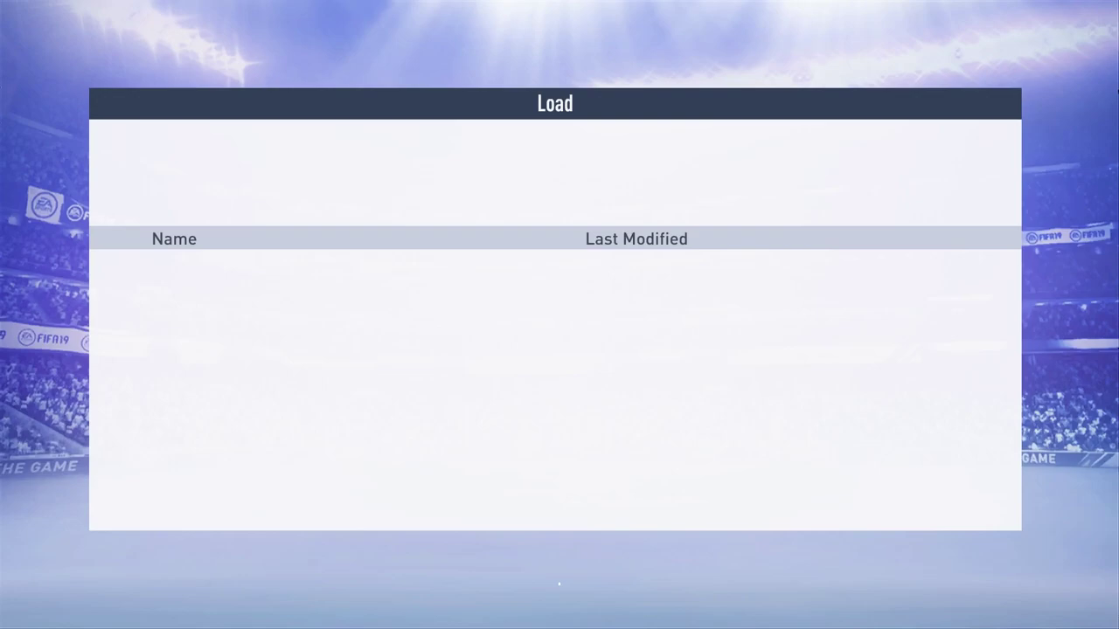
key(Down)
key(Down)
key(Down)
key(Down)
key(Down)
key(Down)
key(Down)
key(Down)
key(Down)
key(Down)
key(Down)
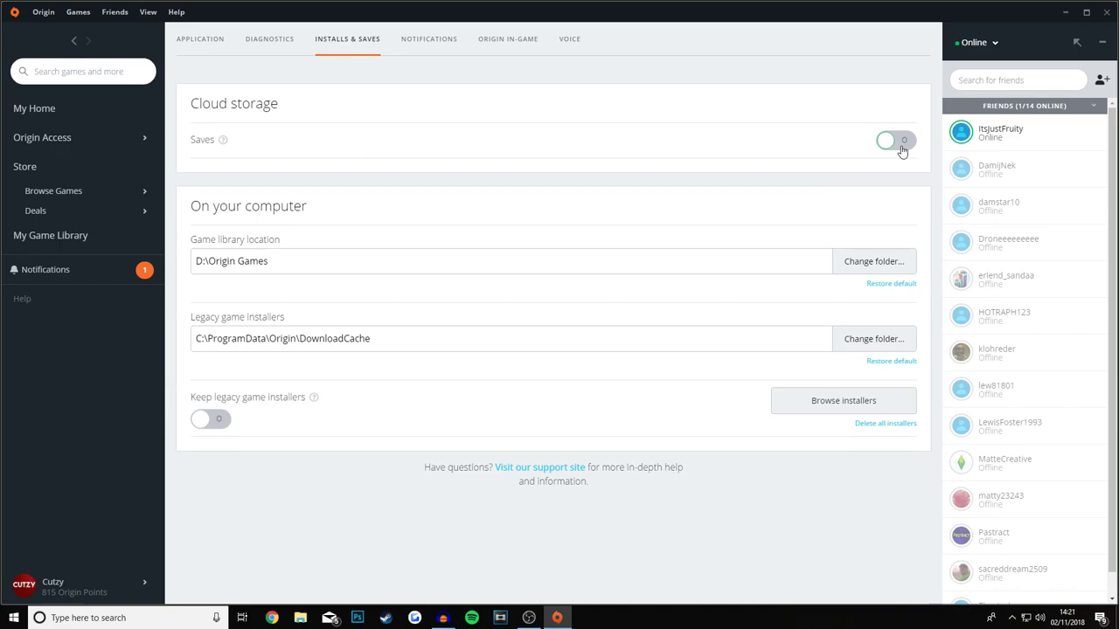
Turn on cloud storage for saves in Origin's installs and saves settings.
click(900, 144)
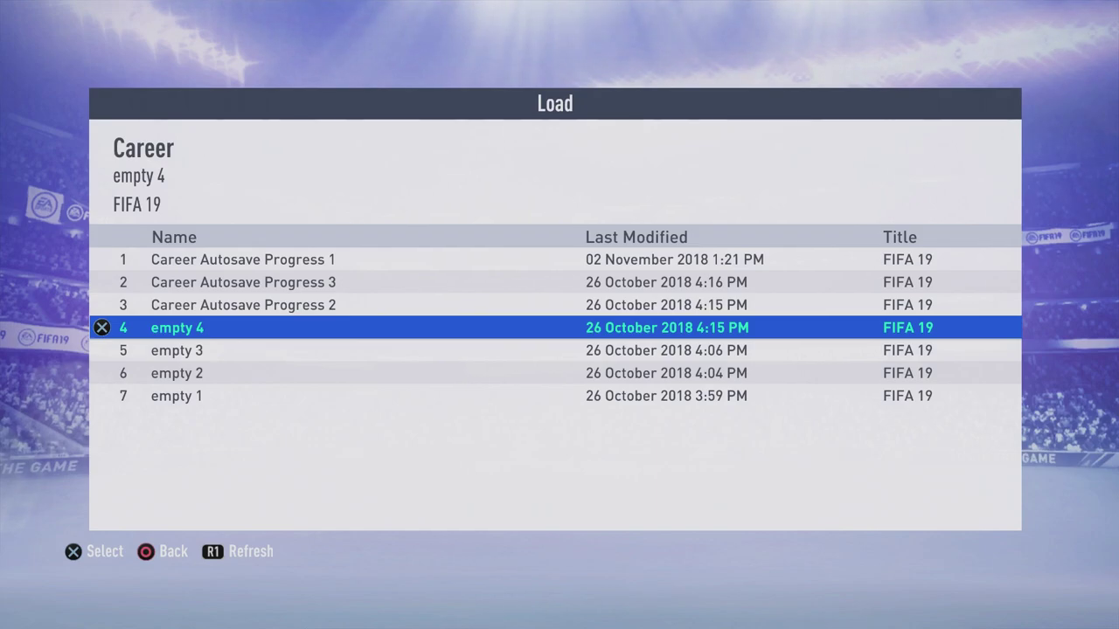
Examine the career saves empty 4 through empty 1 in FIFA 19's career Load list.
key(Down)
key(Down)
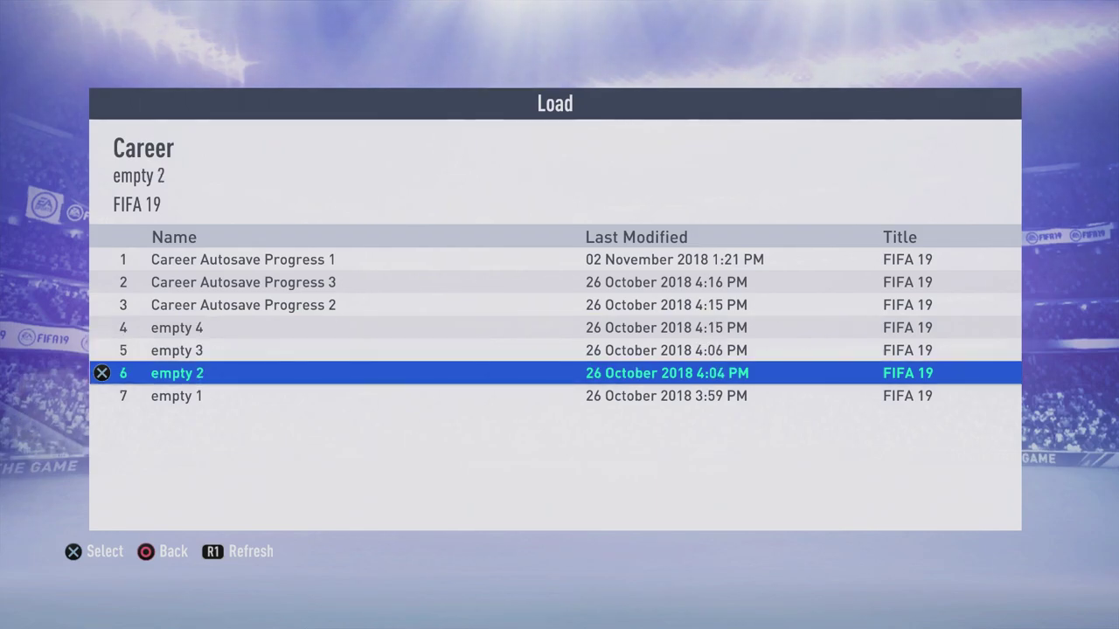
key(Down)
key(Up)
key(Up)
key(Up)
key(Down)
key(Down)
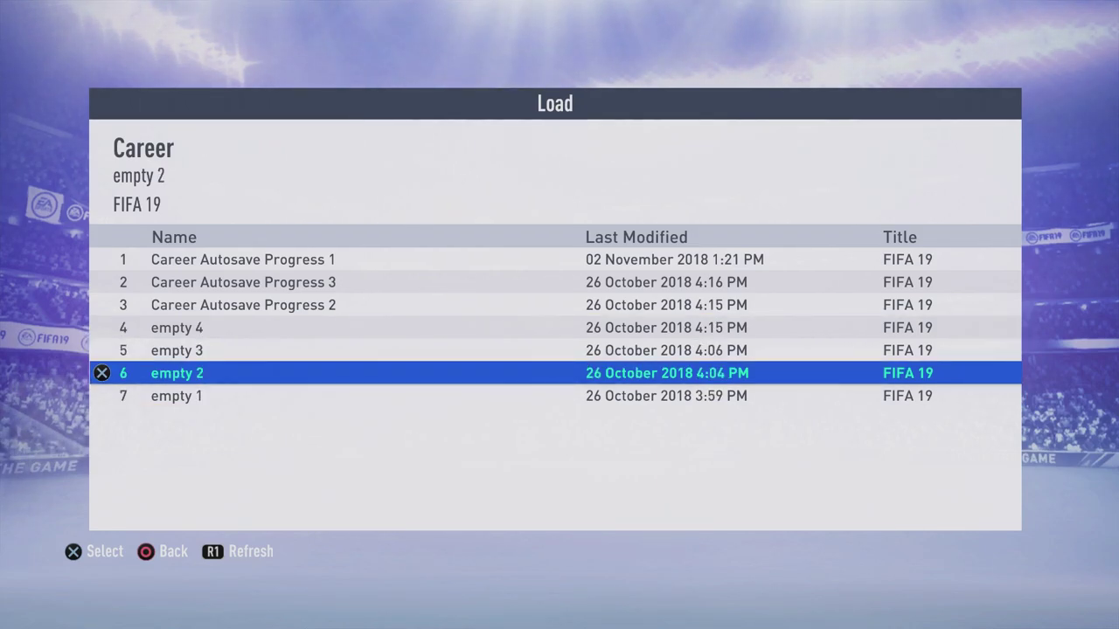
key(Down)
key(Up)
key(Up)
key(Up)
key(Down)
key(Down)
key(Down)
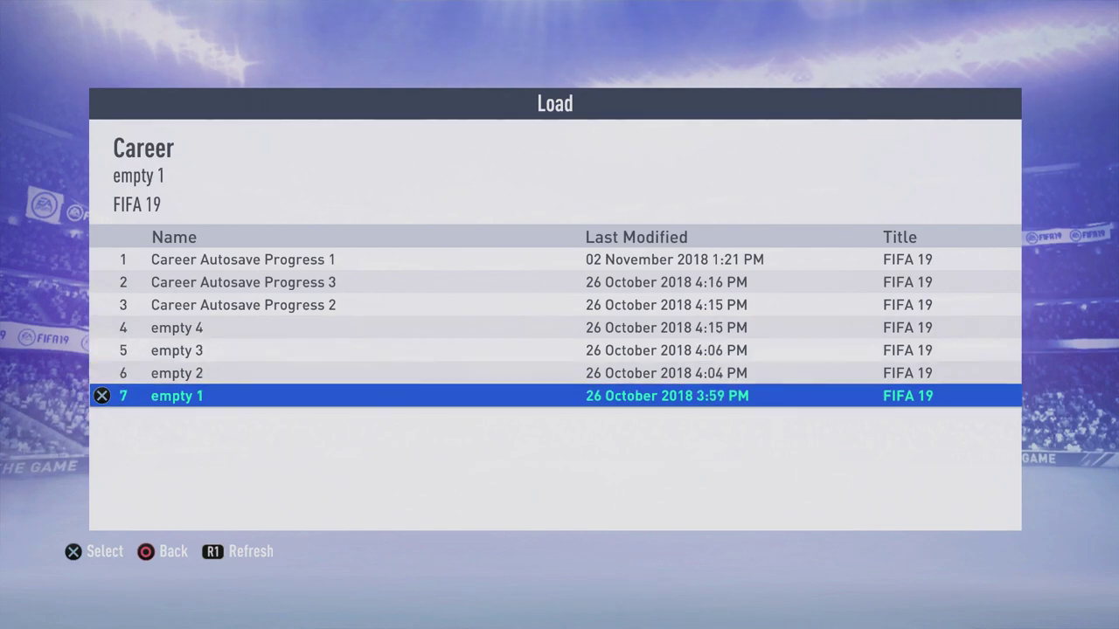
key(Up)
key(Up)
key(Up)
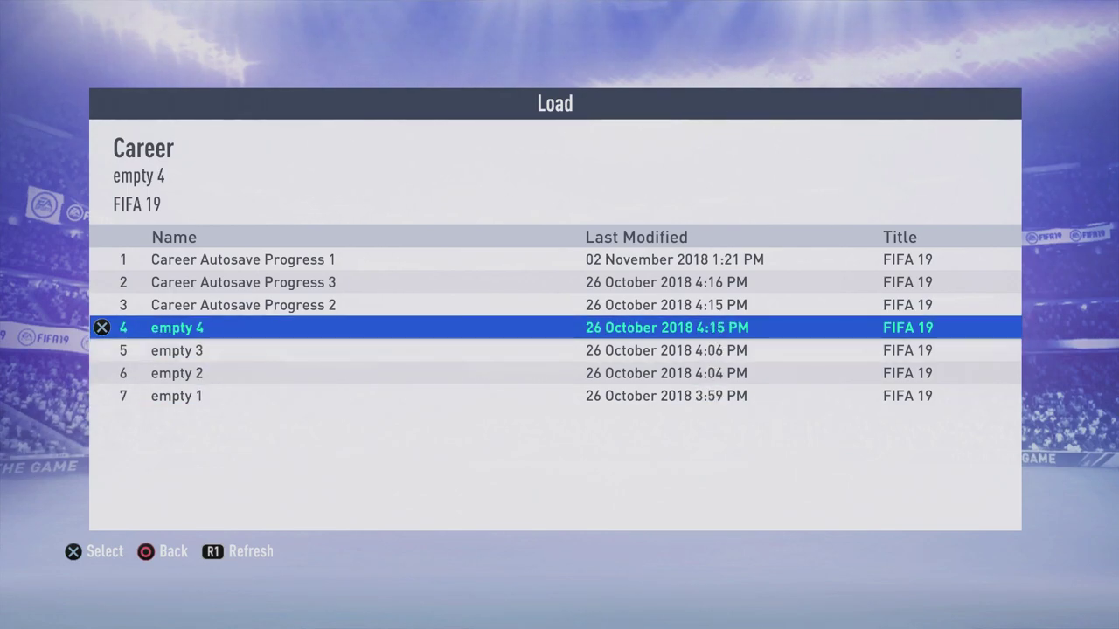
key(Down)
key(Down)
key(Down)
key(Up)
key(Up)
key(Up)
key(Down)
key(Down)
key(Down)
key(Up)
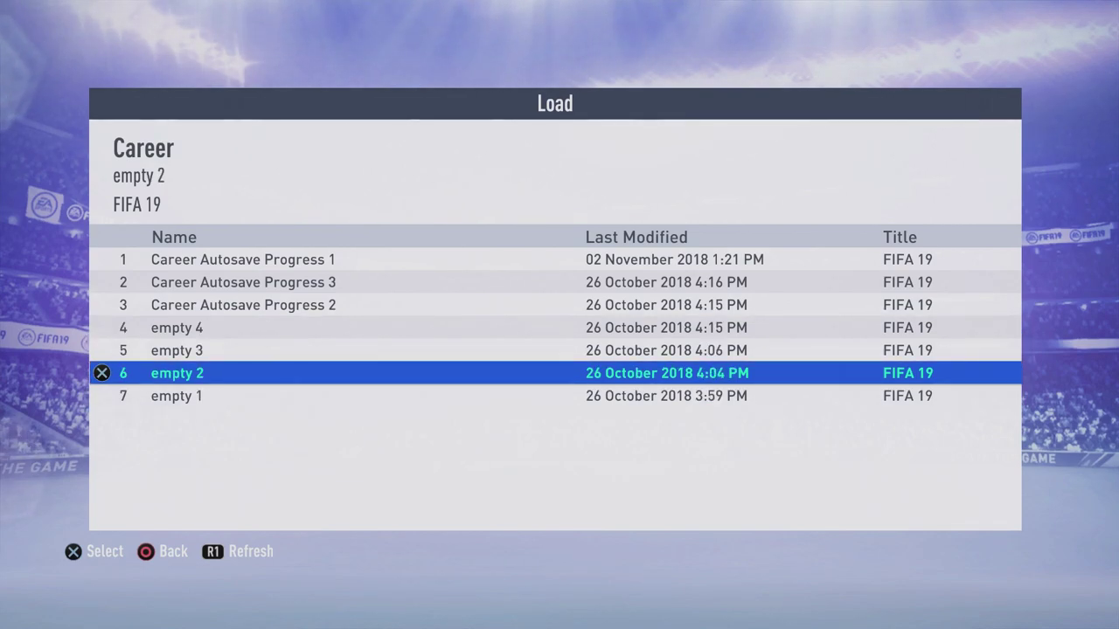
key(Down)
key(Up)
key(Up)
key(Up)
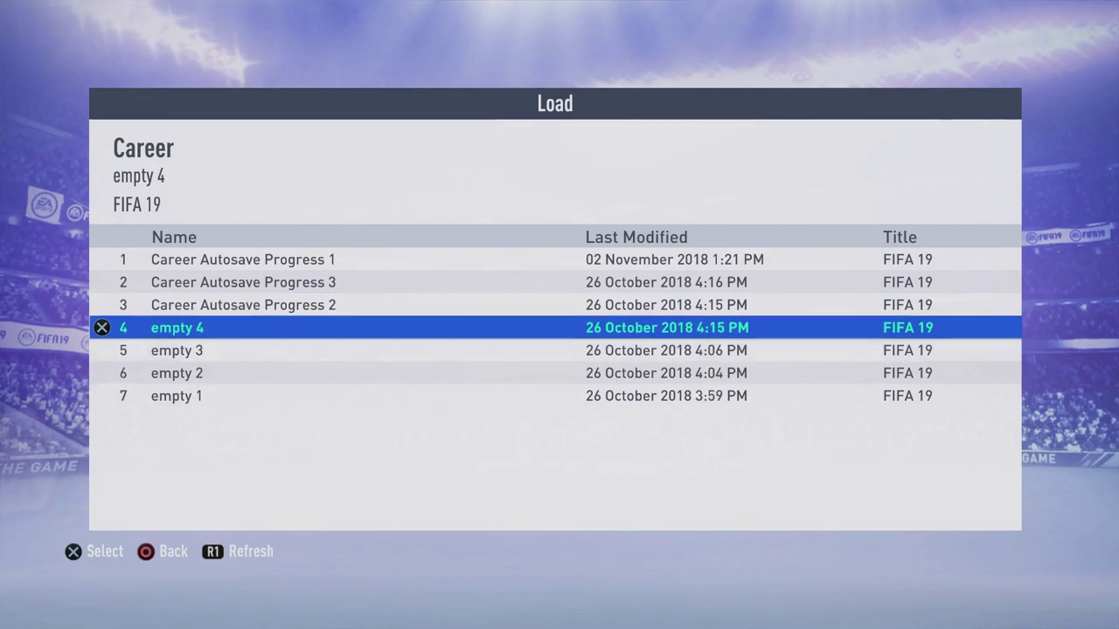
key(Down)
key(Down)
key(Down)
key(Up)
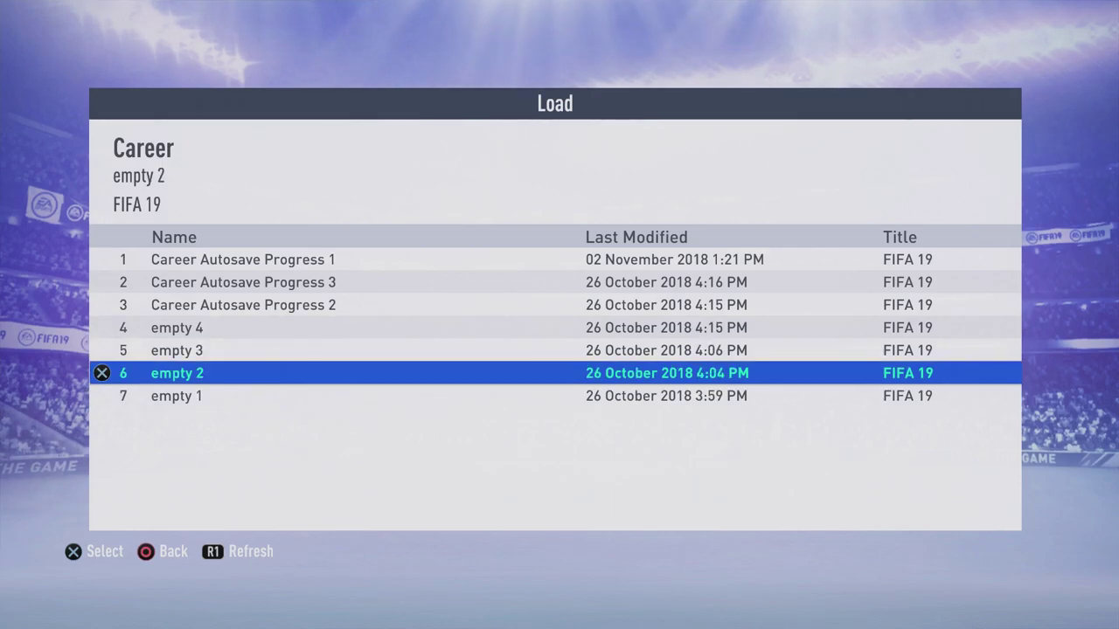
key(Up)
key(Up)
key(Down)
key(Down)
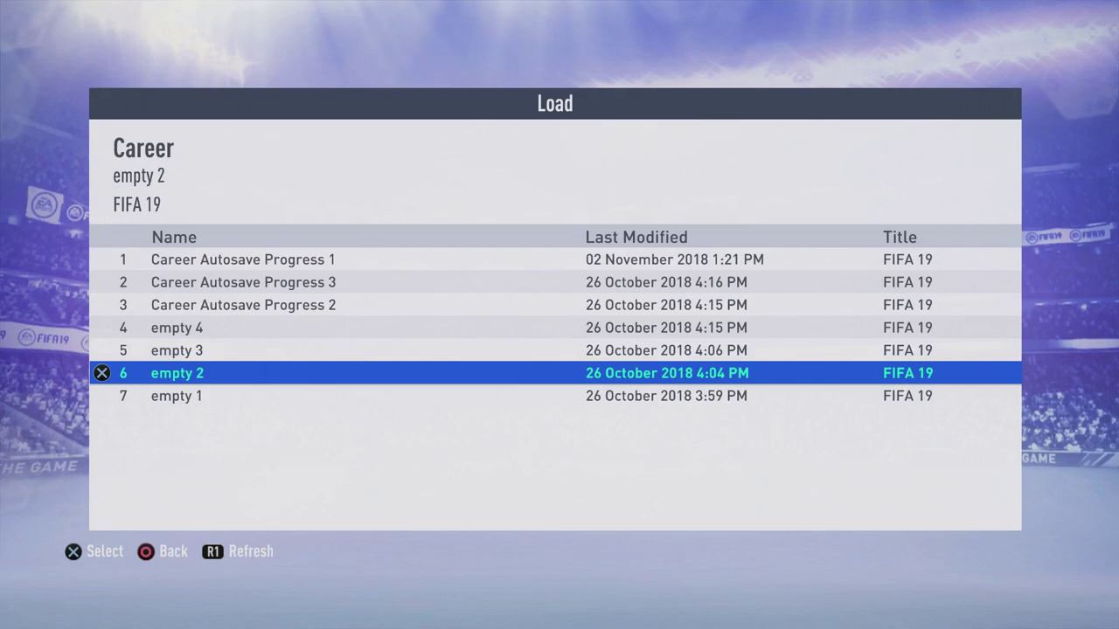
key(Up)
key(Up)
key(Down)
key(Down)
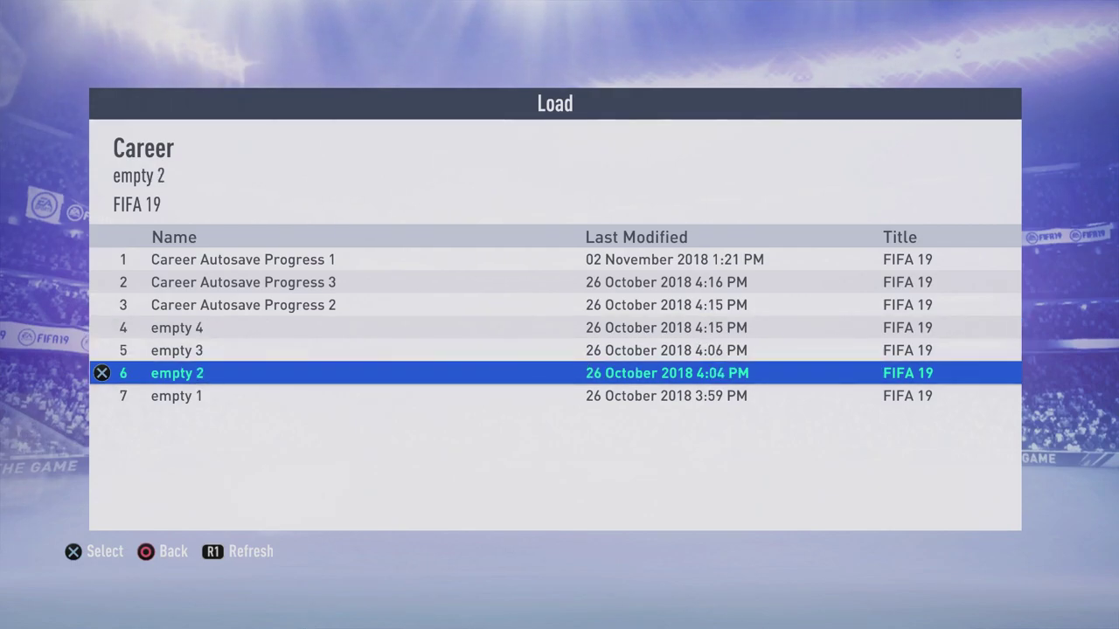
key(Up)
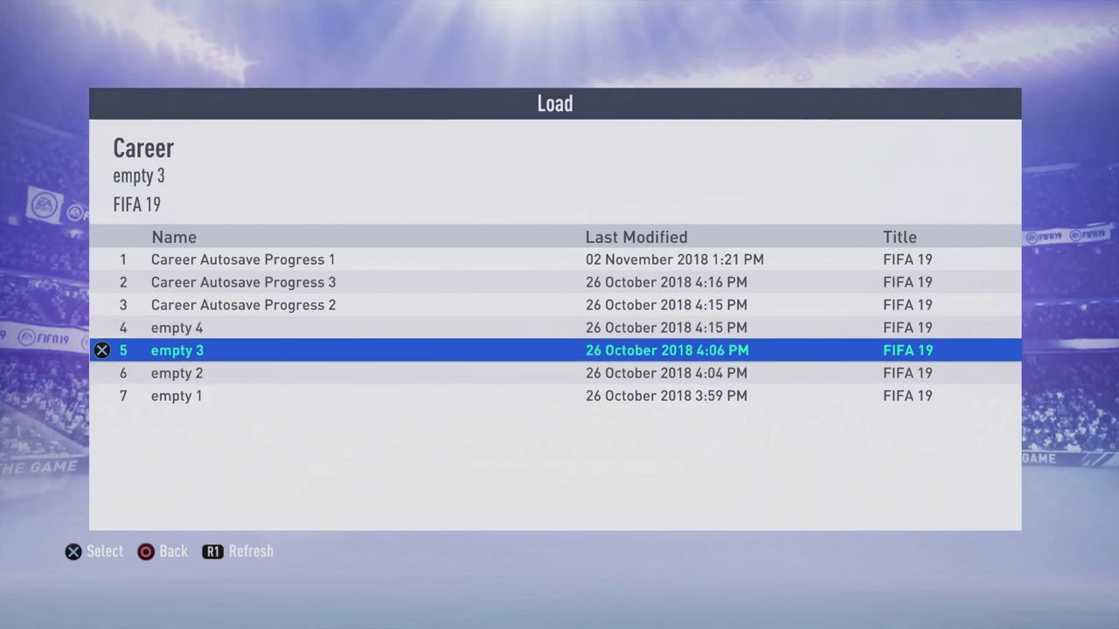
Review the four placeholder career saves again in the FIFA 19 Load list.
key(Up)
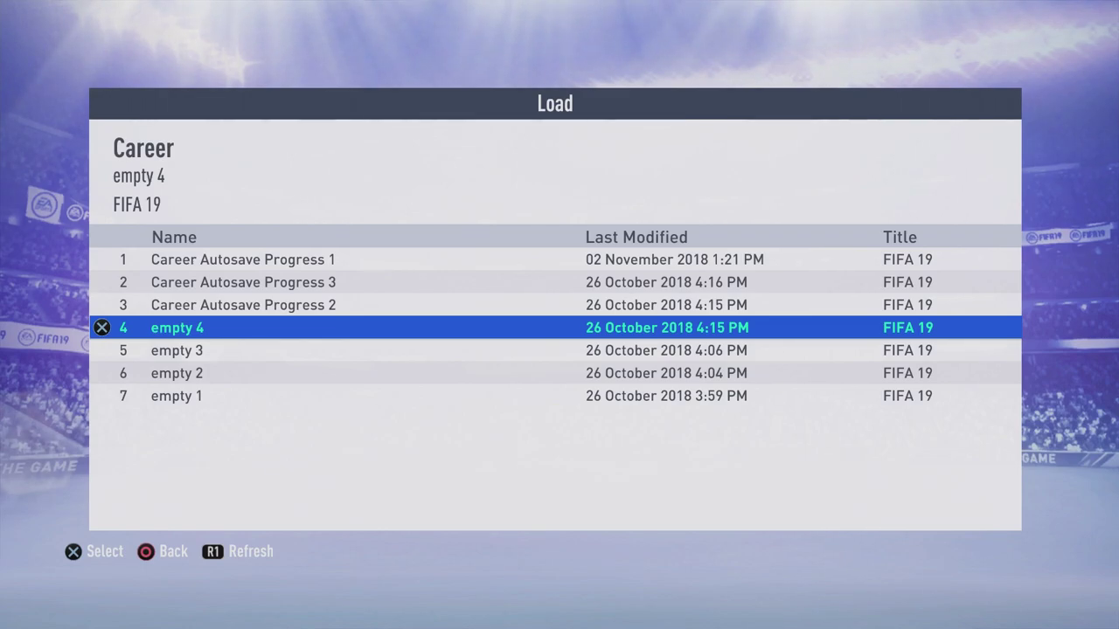
key(Down)
key(Down)
key(Down)
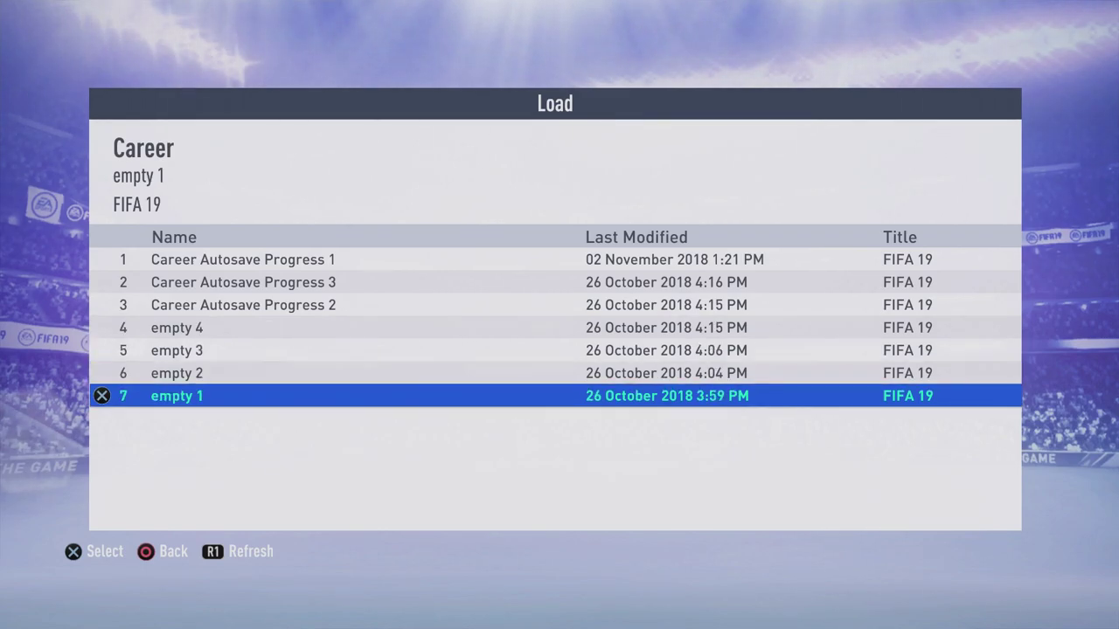
key(Up)
key(Up)
key(Up)
key(Down)
key(Down)
key(Up)
key(Up)
key(Down)
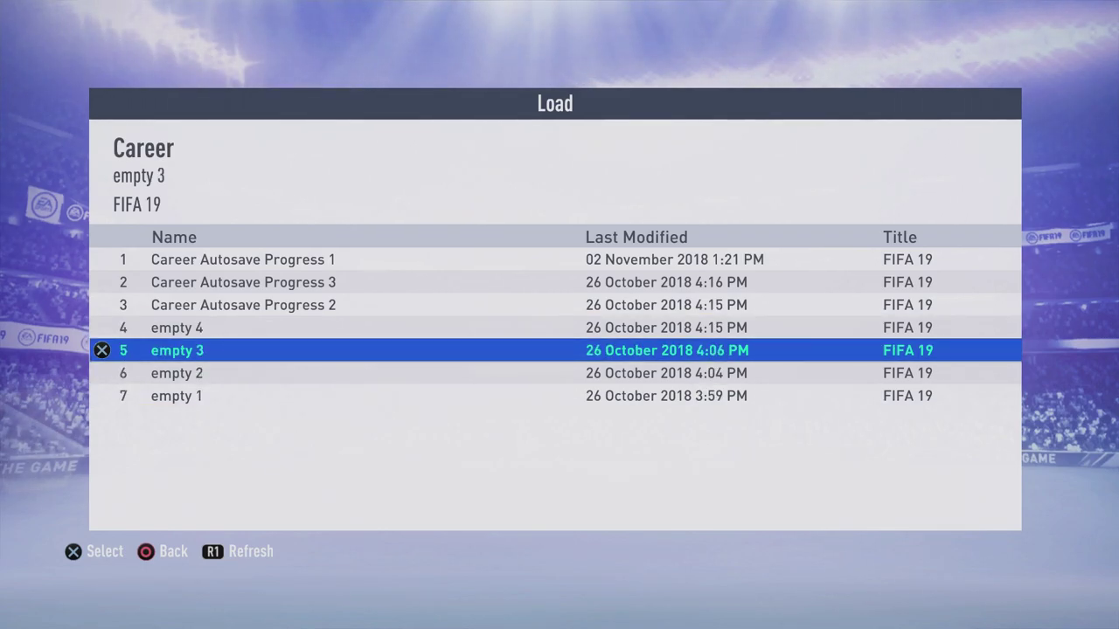
Switch from FIFA 19 to the PS4 home screen and open the system Settings.
key(super)
key(Up)
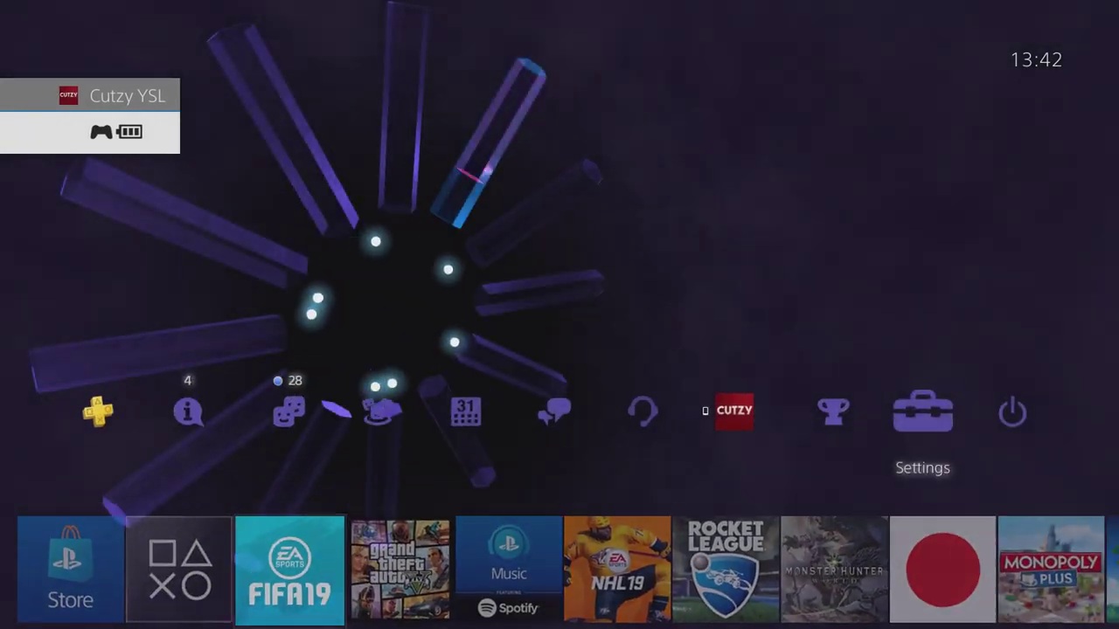
key(Right)
key(Left)
key(Return)
Open Application Saved Data Management and allow FIFA 19 to be closed.
key(Down)
key(Down)
key(Down)
key(Down)
key(Down)
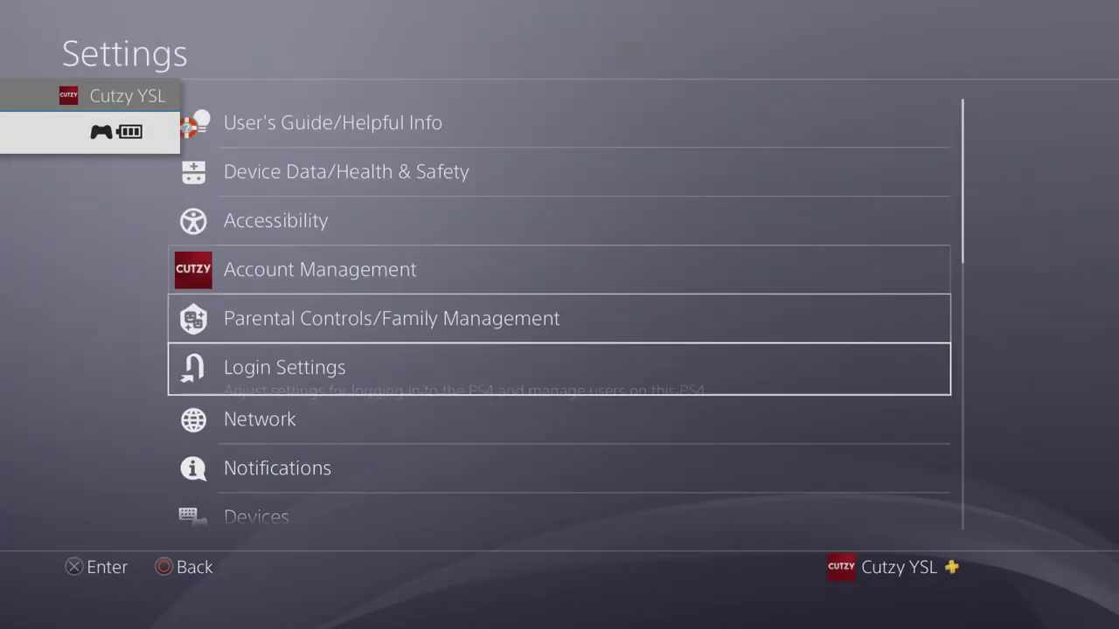
key(Down)
key(Down)
key(Down)
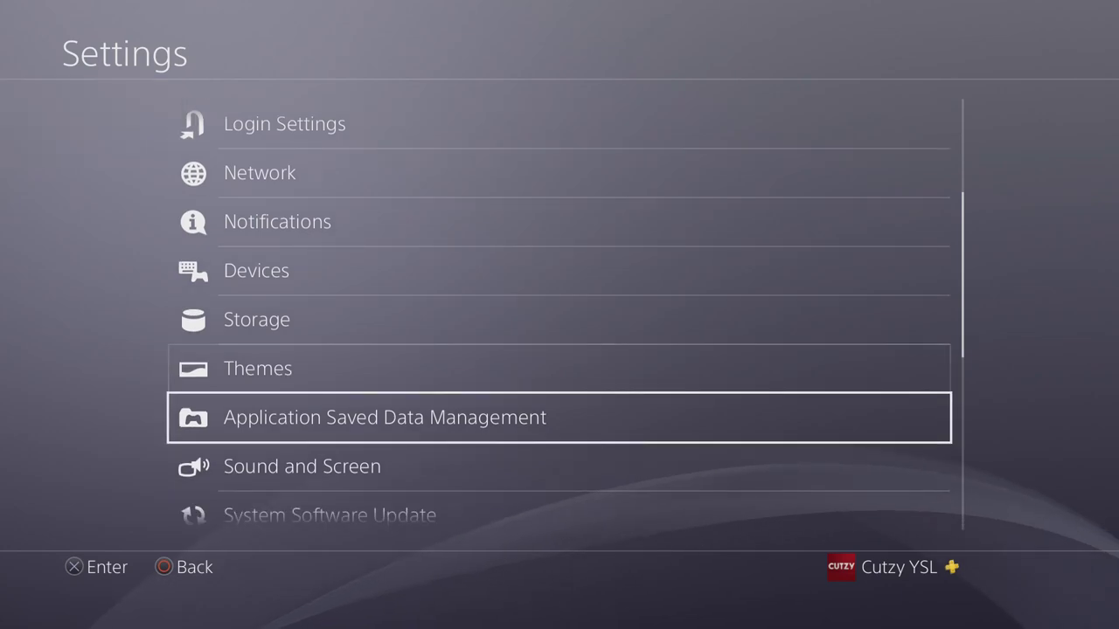
key(Return)
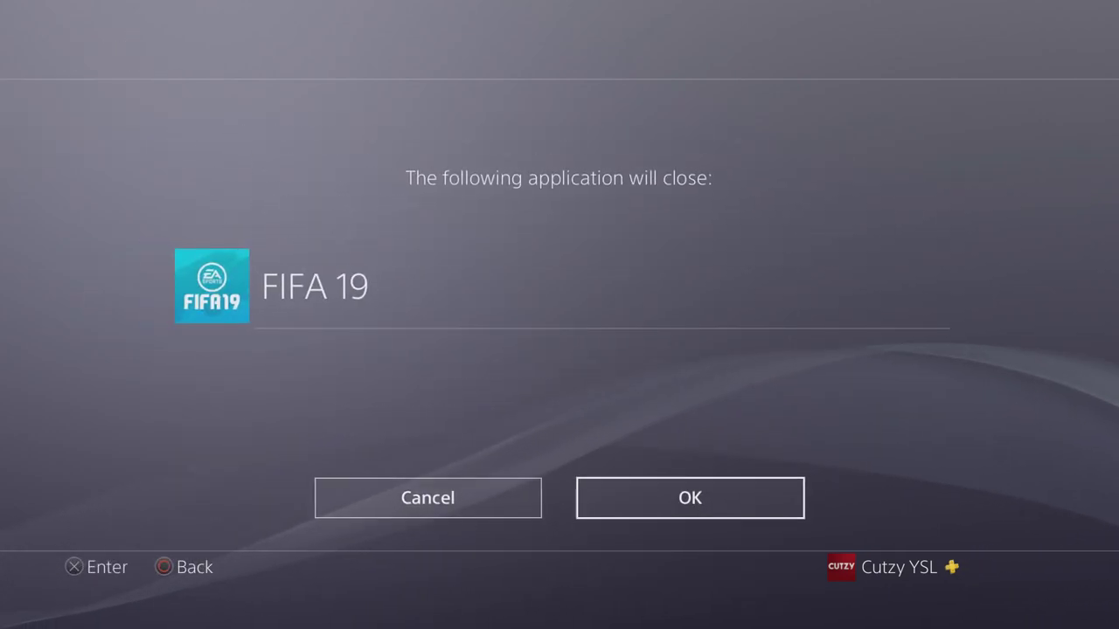
key(Left)
key(Right)
key(Return)
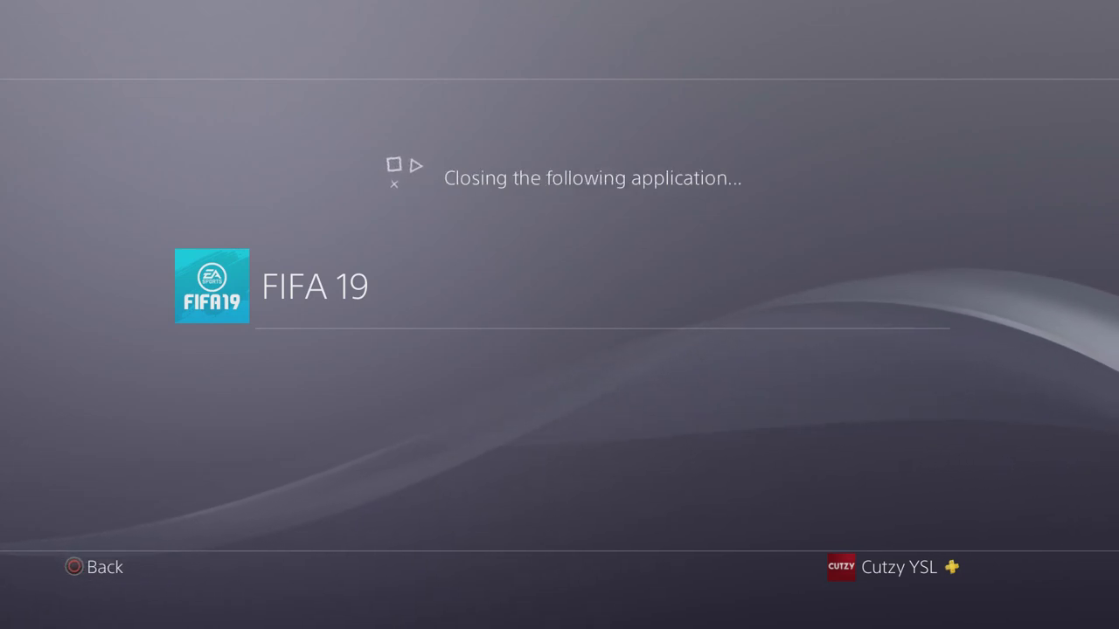
Examine the system, online and USB storage options in Application Saved Data Management.
key(Down)
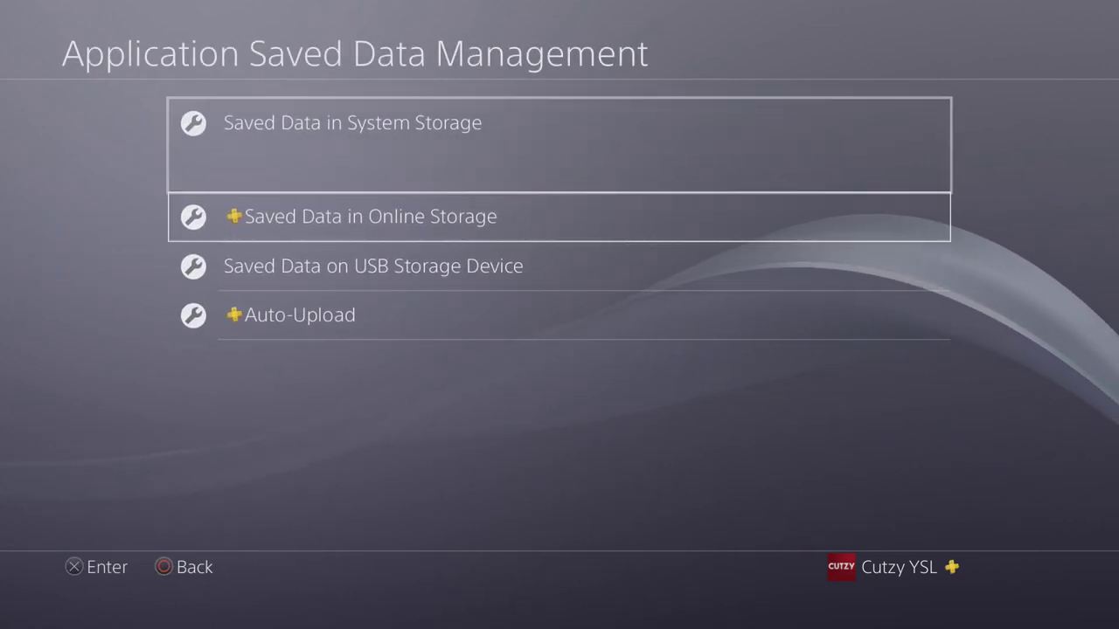
key(Up)
key(Down)
key(Down)
key(Up)
key(Up)
key(Down)
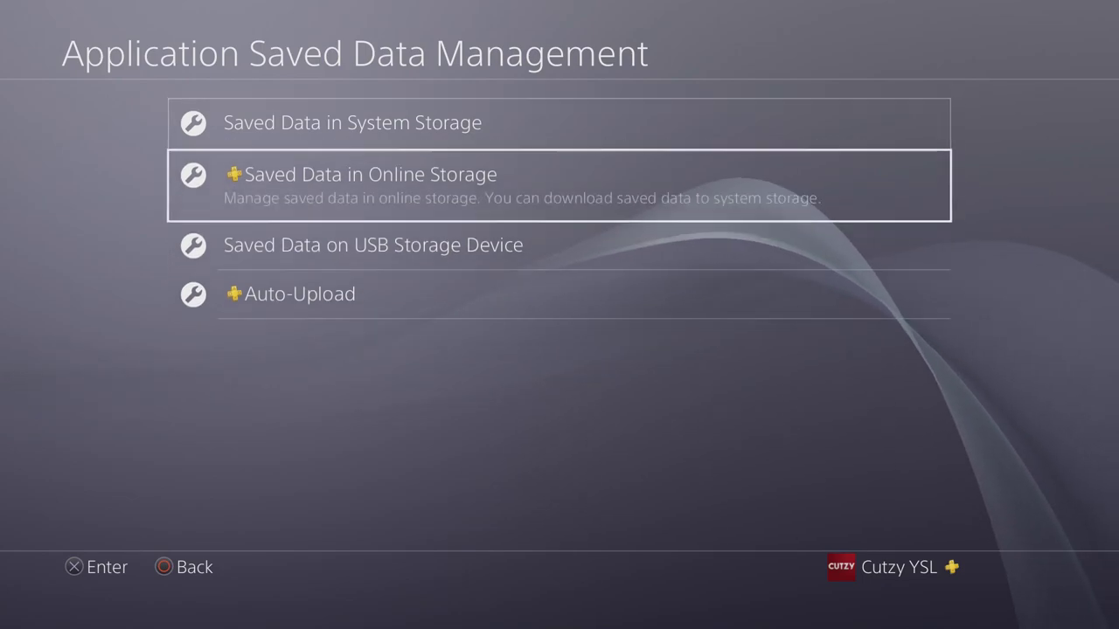
key(Up)
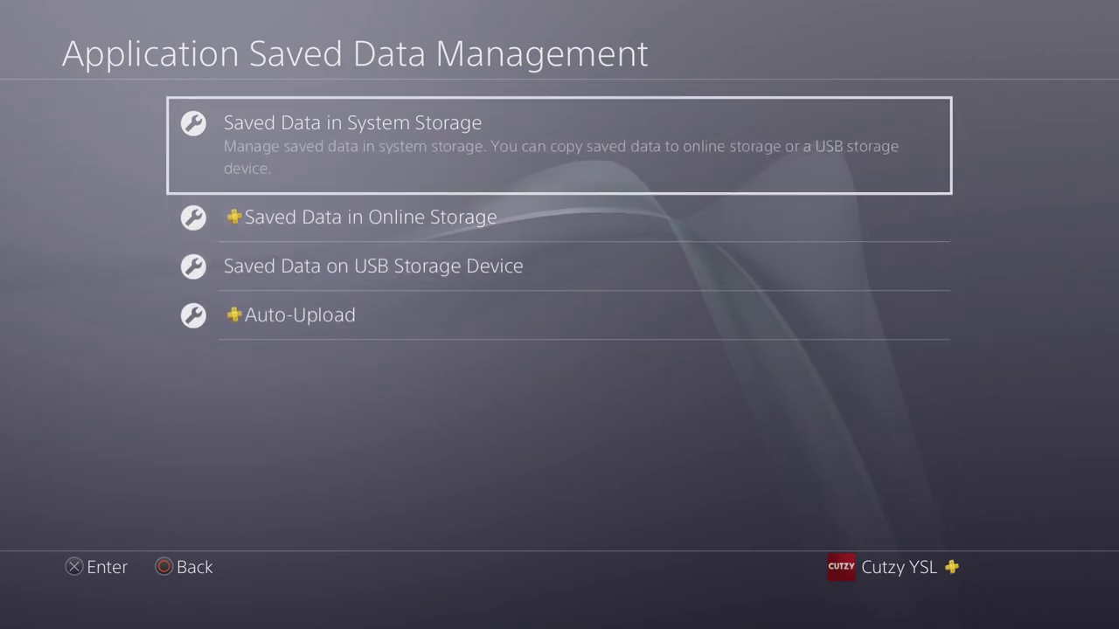
key(Down)
key(Up)
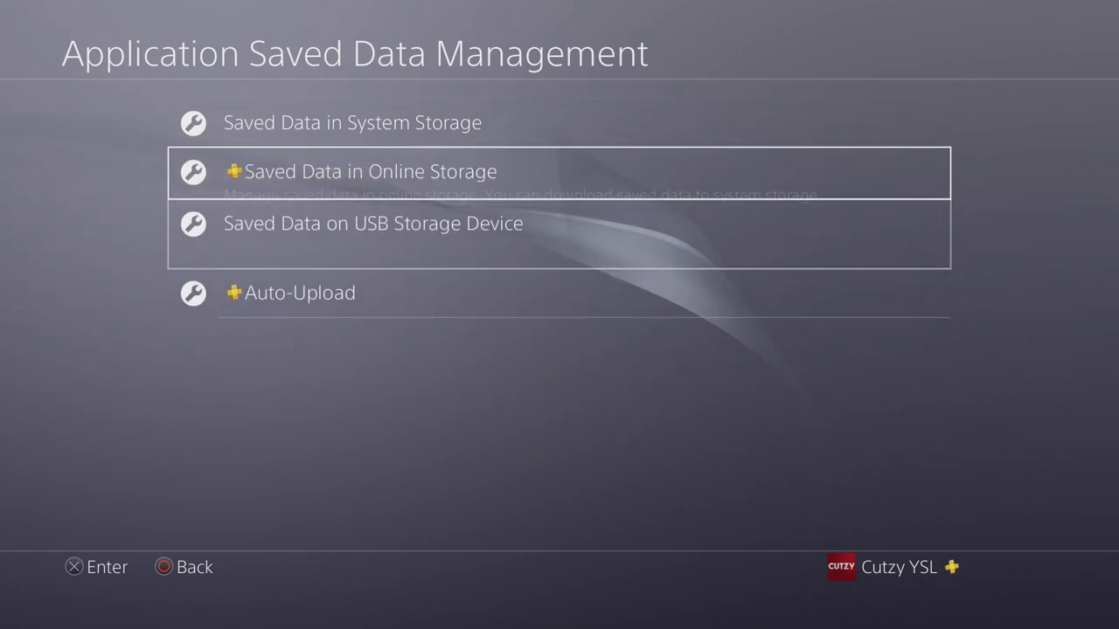
key(Down)
key(Up)
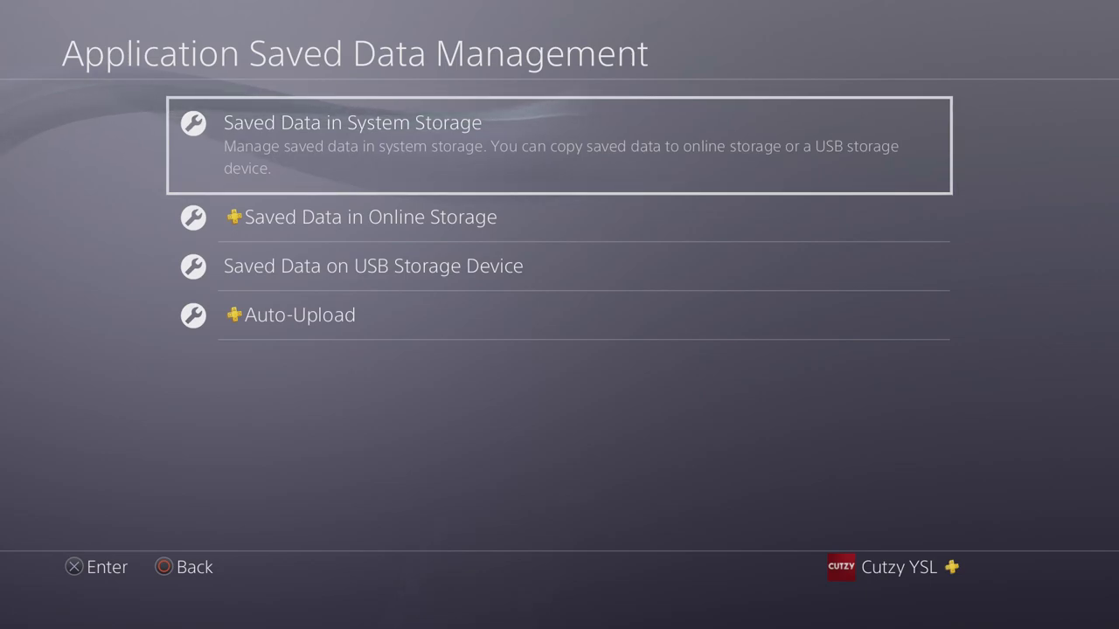
Open the management options for saved data in system storage.
key(Down)
key(Up)
key(Return)
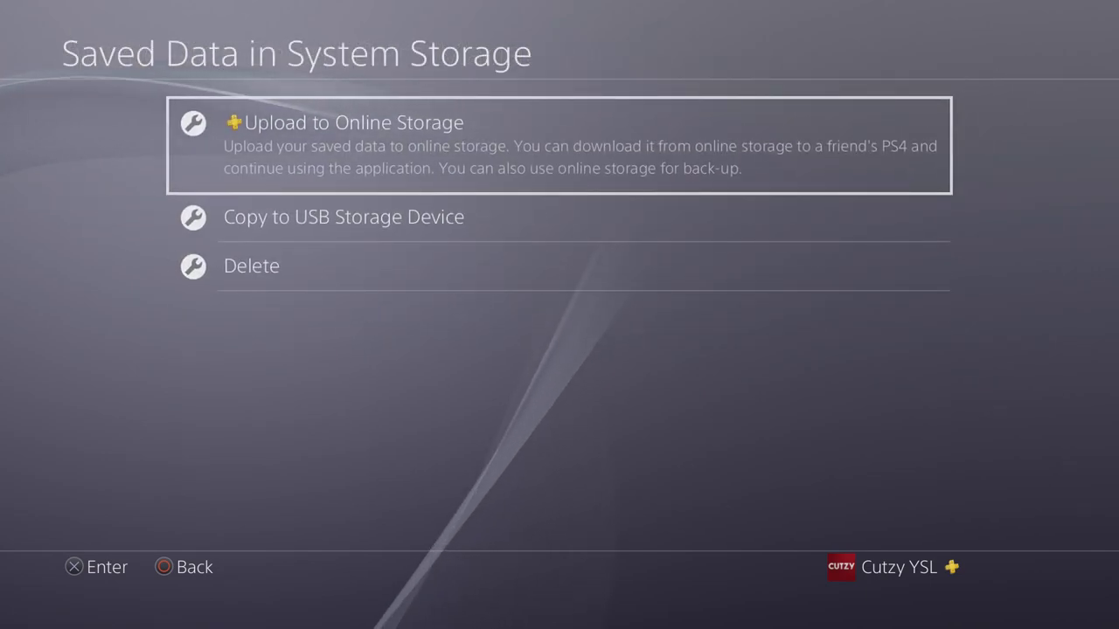
Try to copy the saved data from system storage to a USB storage device.
key(Down)
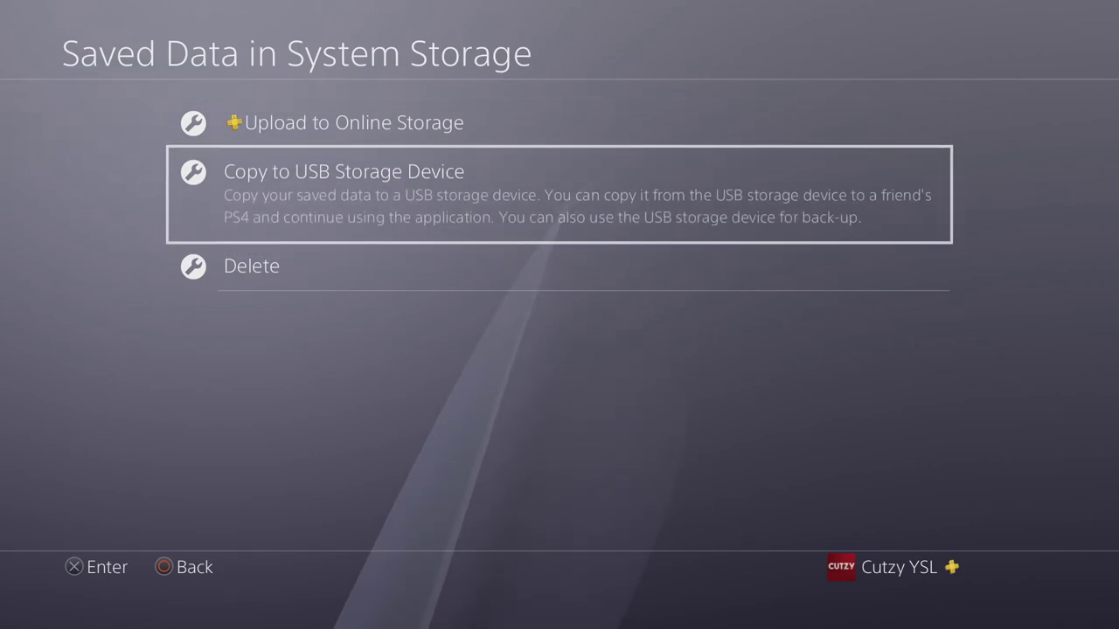
key(Up)
key(Down)
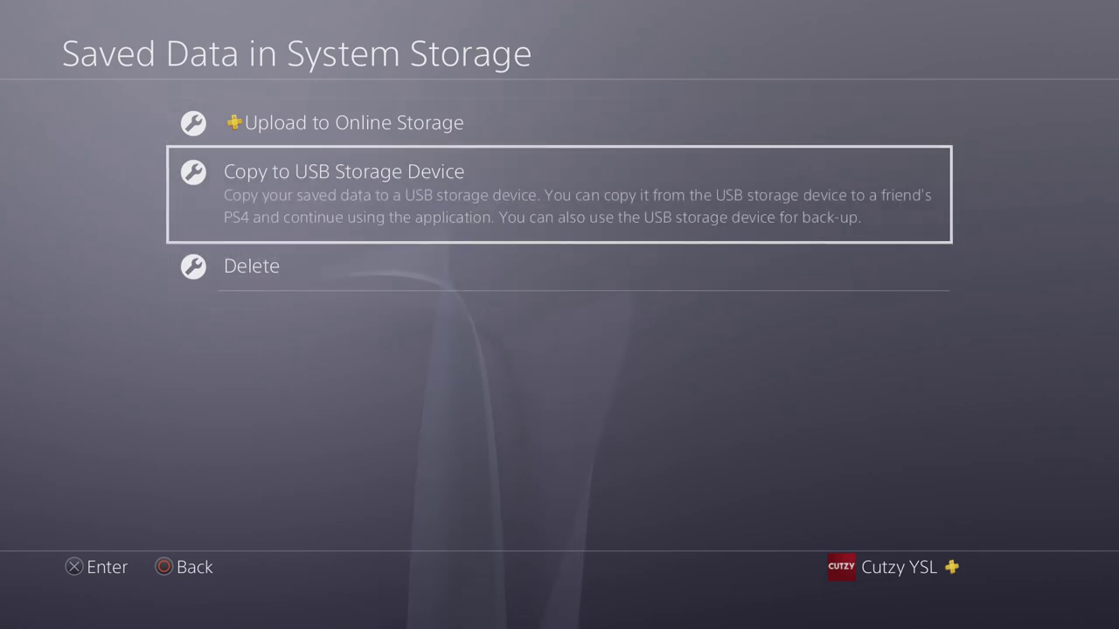
key(Return)
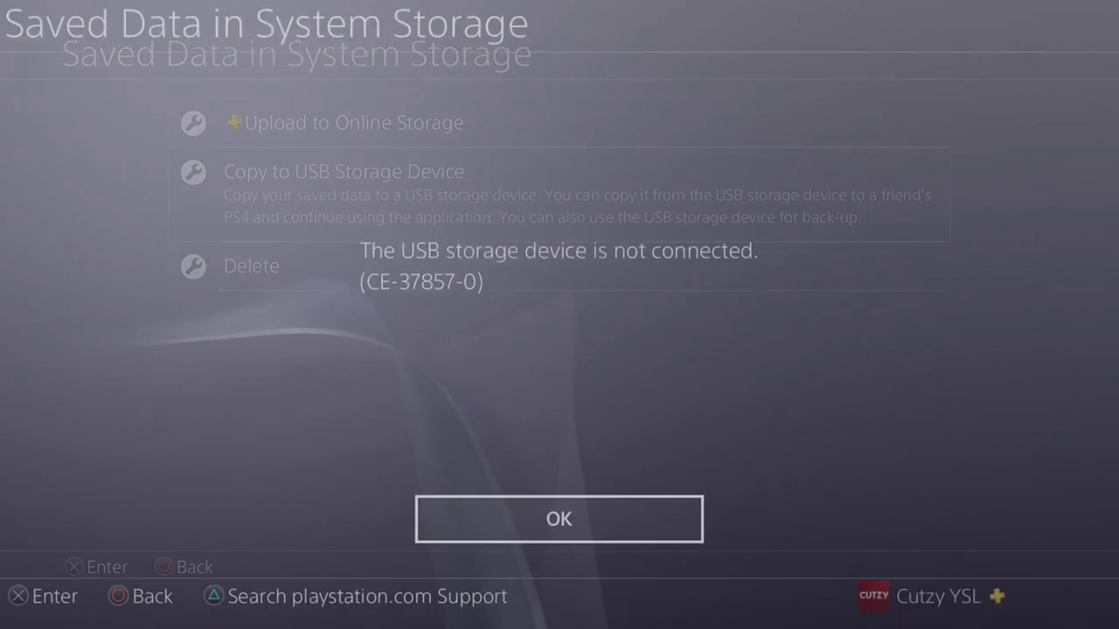
key(Return)
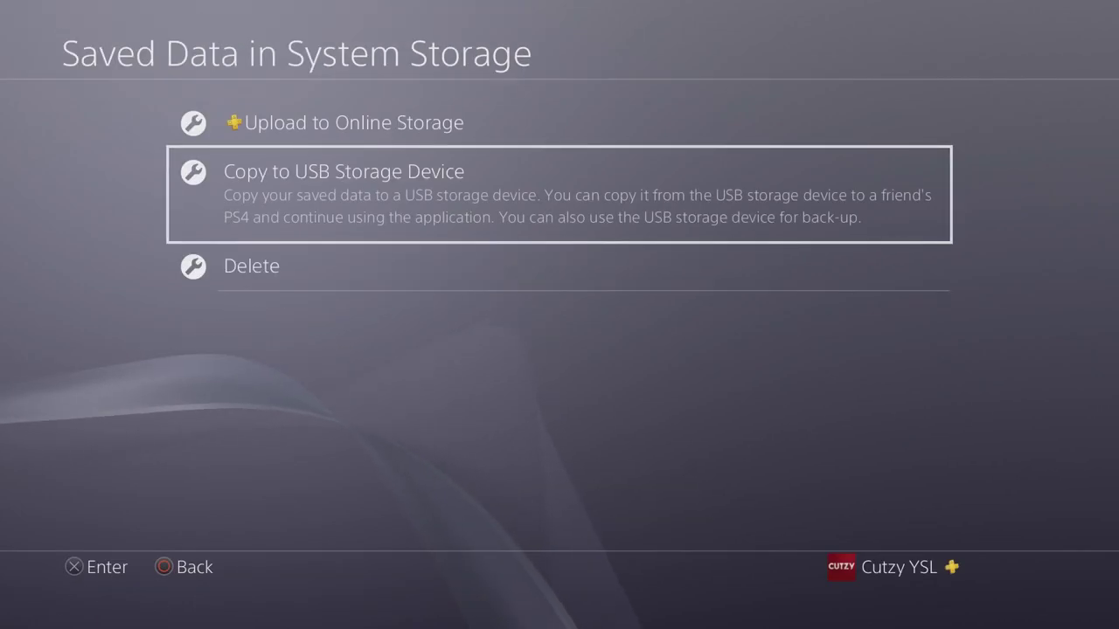
Open the list of FIFA 19 saves available for upload to online storage.
key(Down)
key(Up)
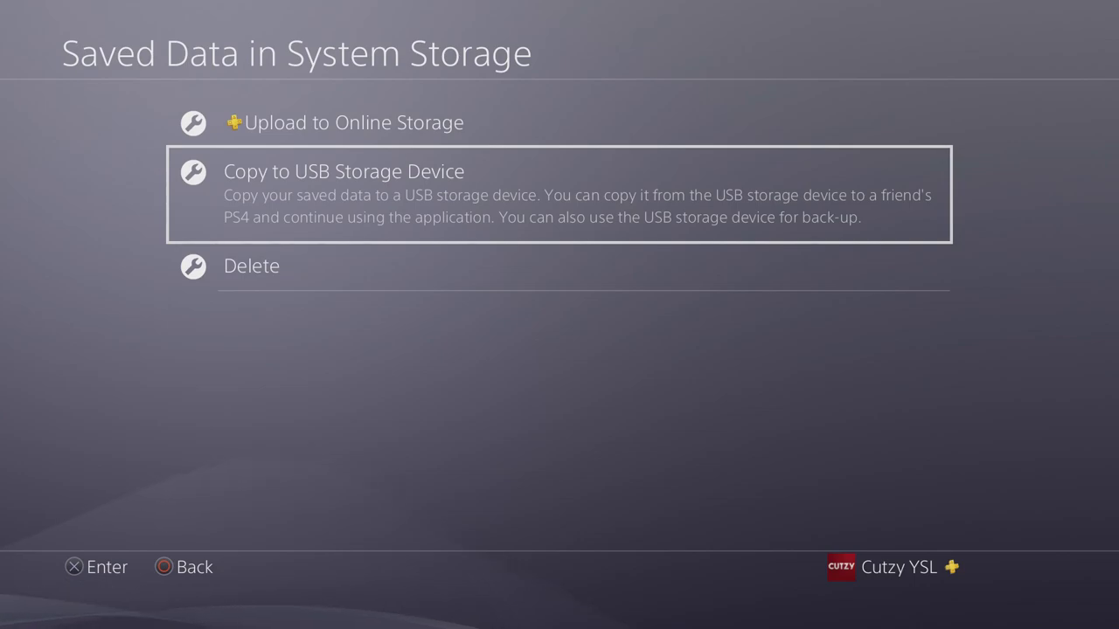
key(Up)
key(Down)
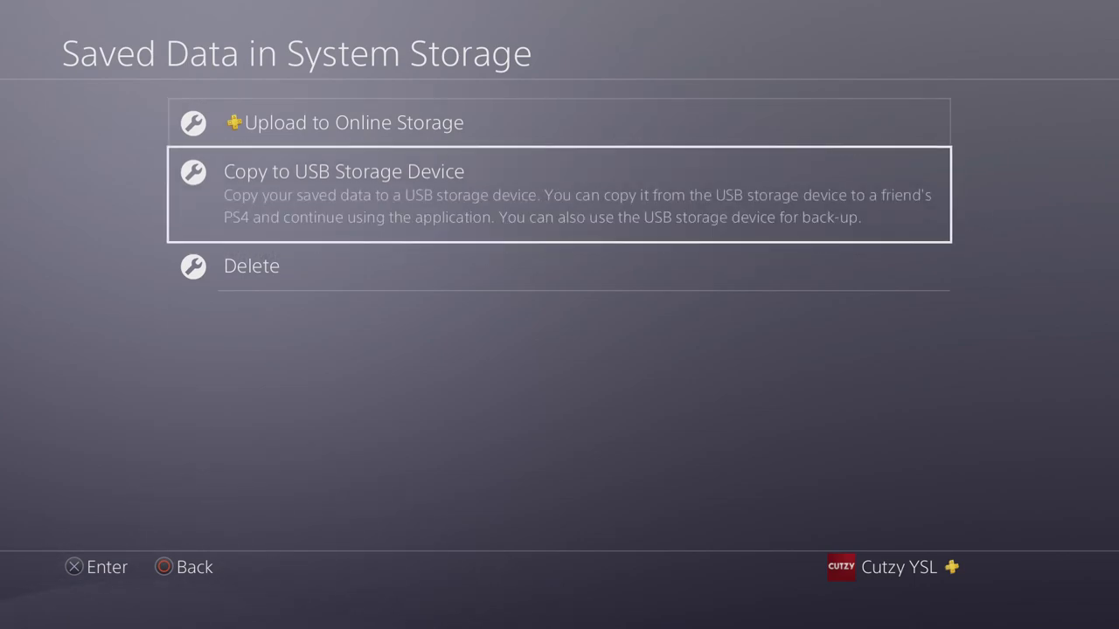
key(Up)
key(Return)
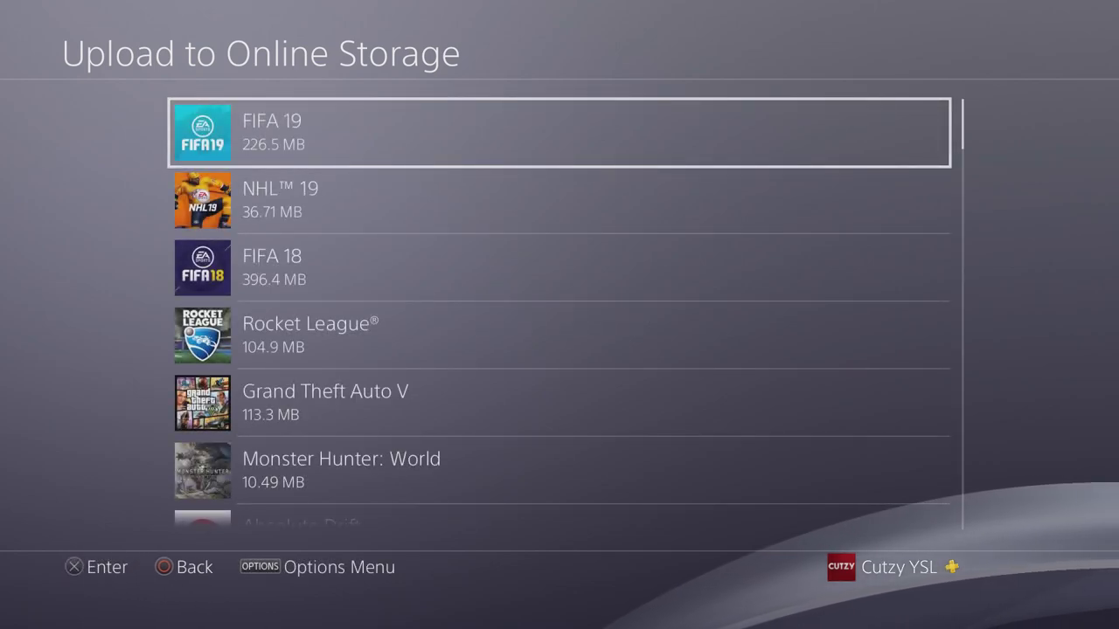
key(Down)
key(Up)
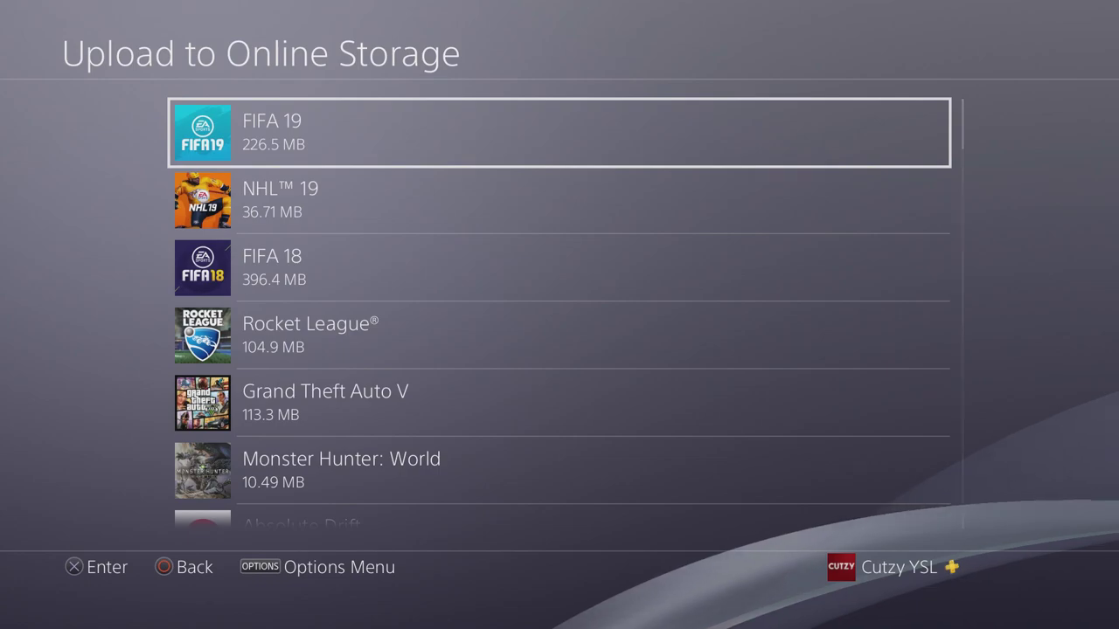
key(Down)
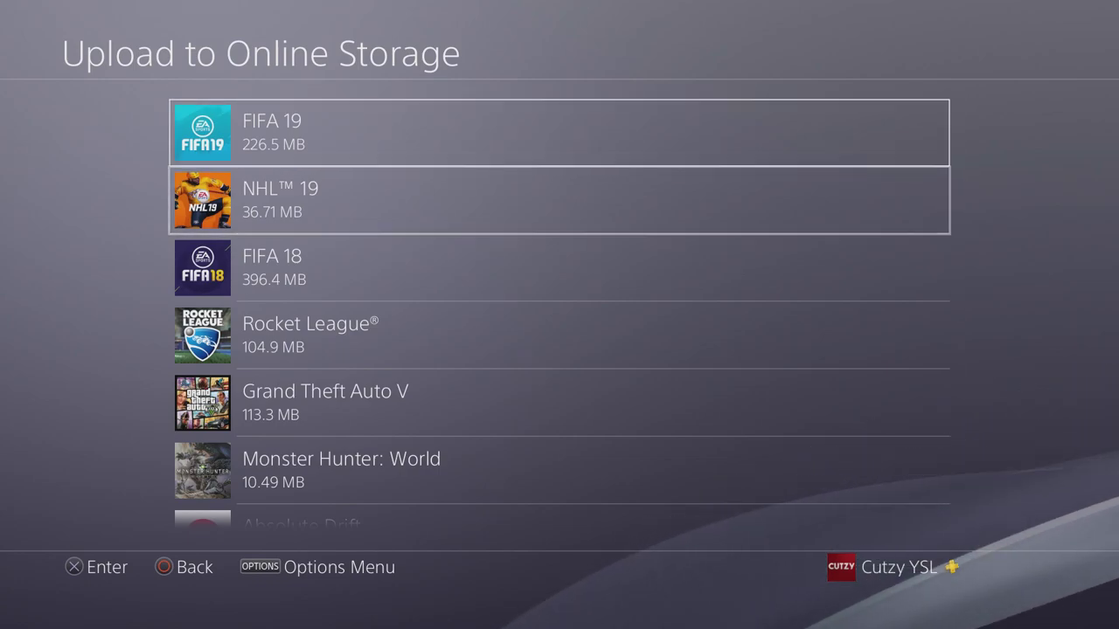
key(Up)
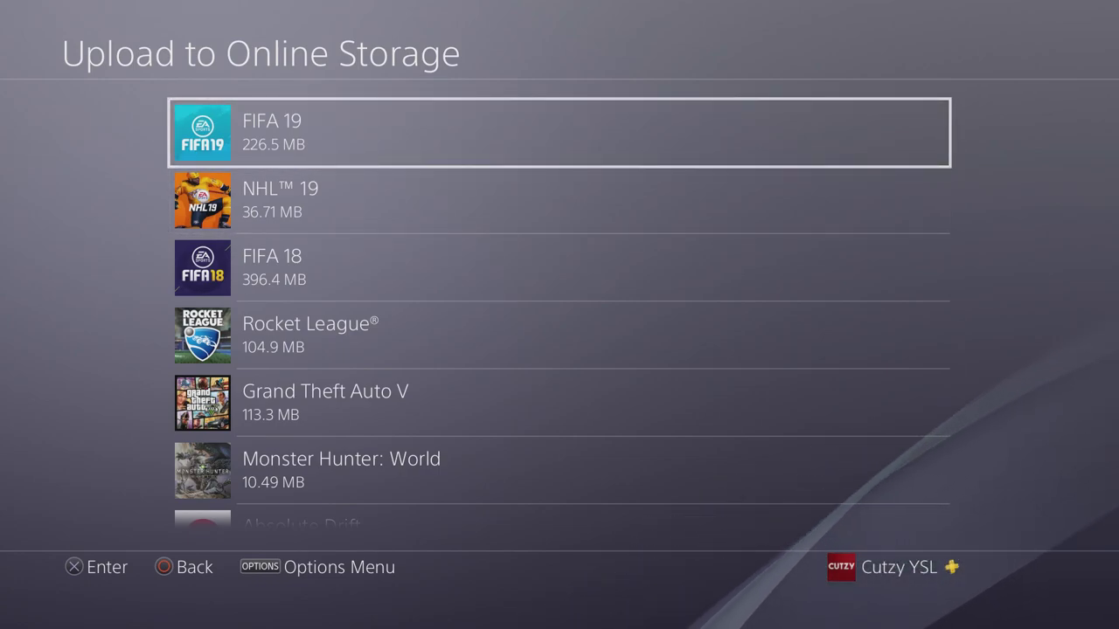
key(Return)
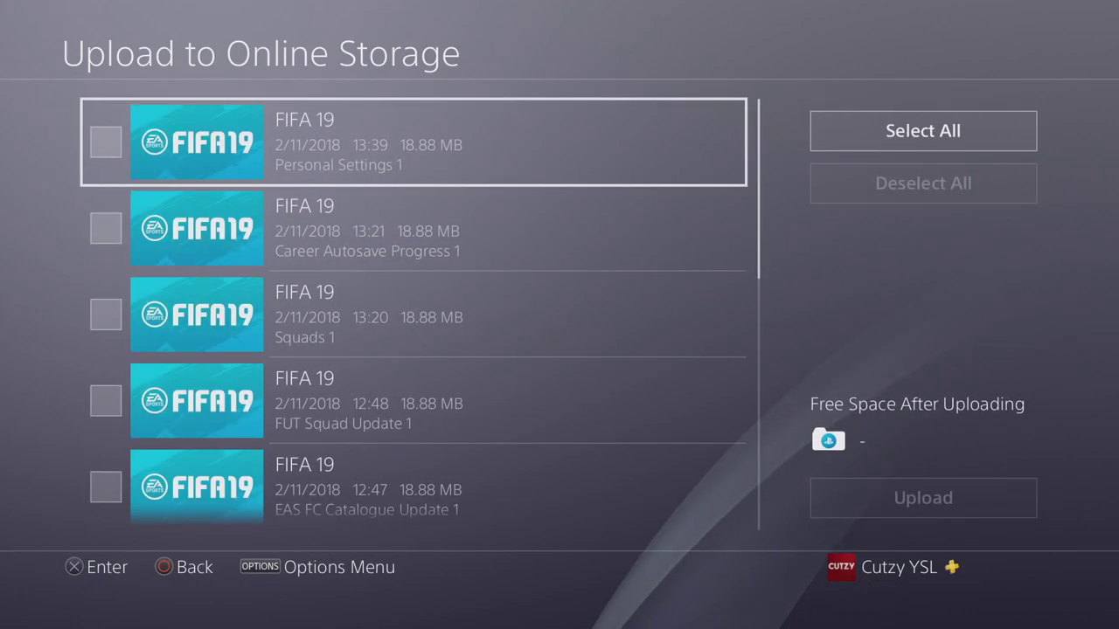
Look through the FIFA 19 upload list for the career saves empty 1 to empty 4.
key(Down)
key(Down)
key(Down)
key(Down)
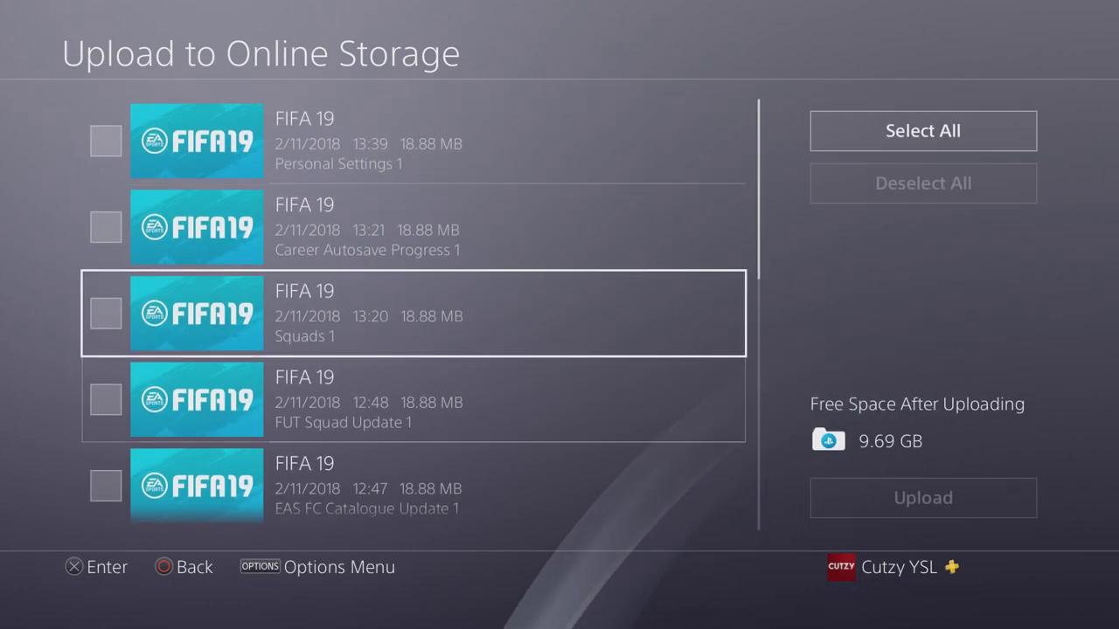
key(Down)
key(Down)
key(Down)
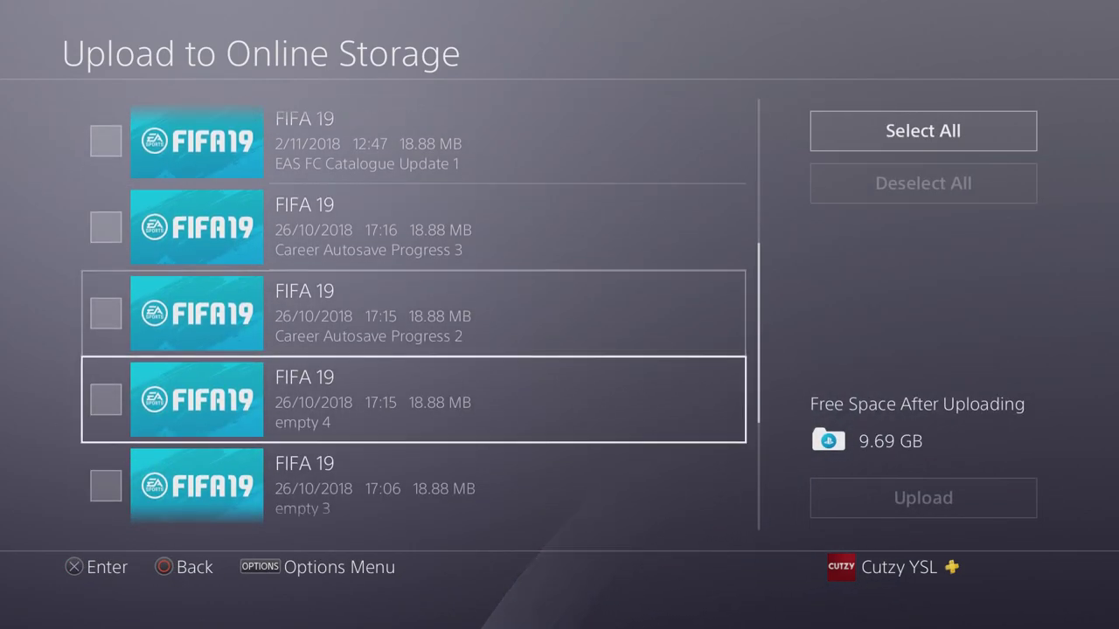
key(Down)
key(Down)
key(Up)
key(Down)
key(Down)
key(Down)
key(Up)
key(Up)
key(Up)
key(Down)
key(Down)
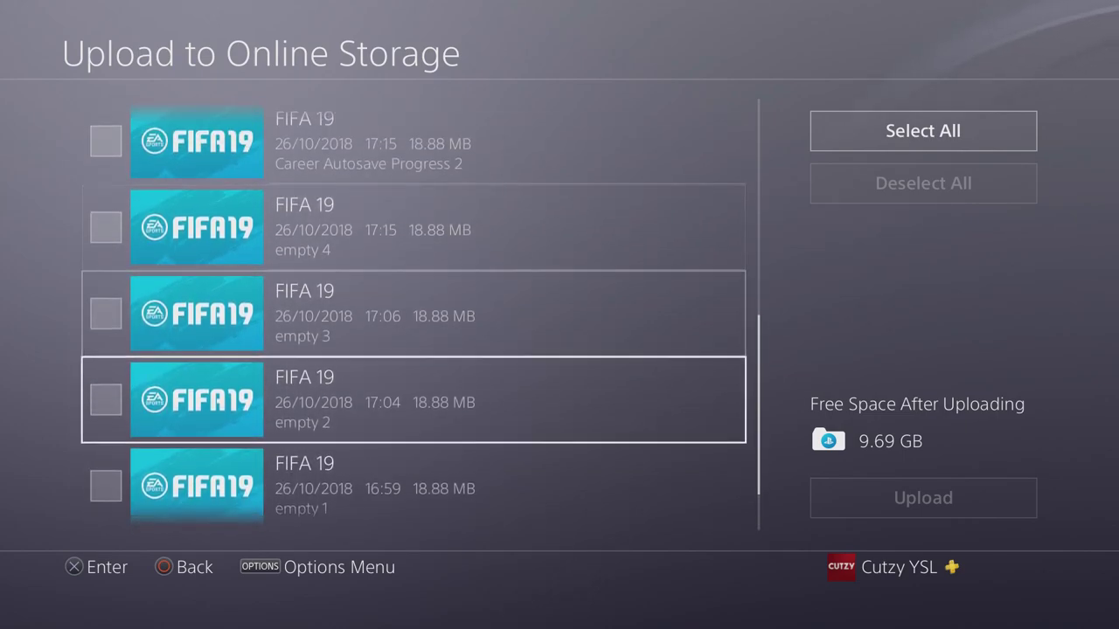
Select the FIFA 19 saves empty 1, empty 2, empty 3 and empty 4 and upload them to online storage.
key(Down)
key(Return)
key(Up)
key(Return)
key(Up)
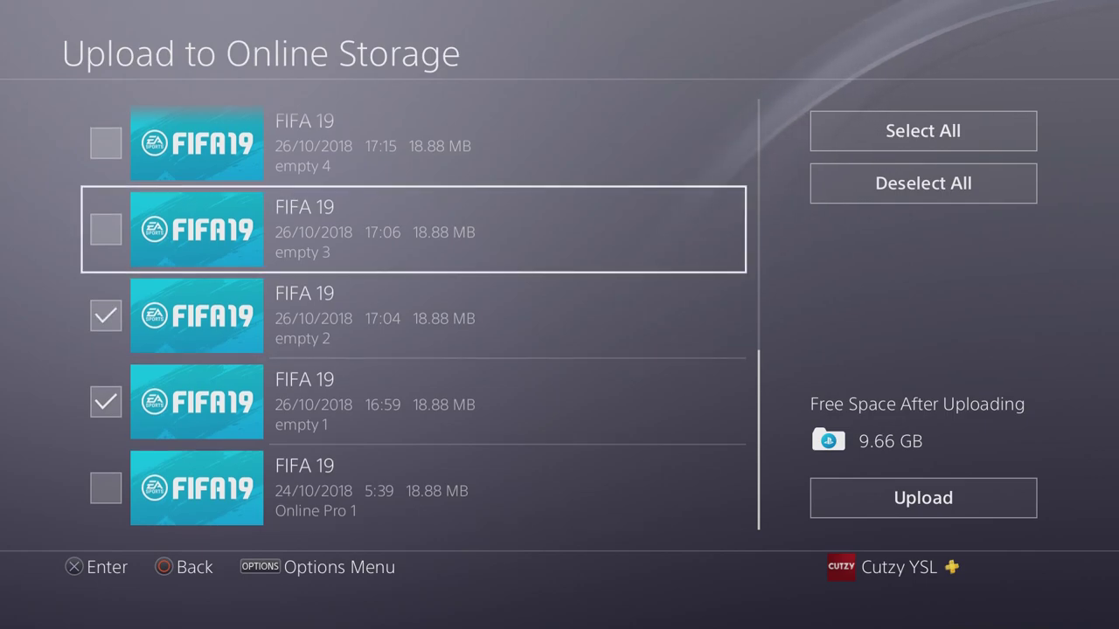
key(Return)
key(Up)
key(Return)
key(Right)
key(Left)
key(Right)
key(Left)
key(Right)
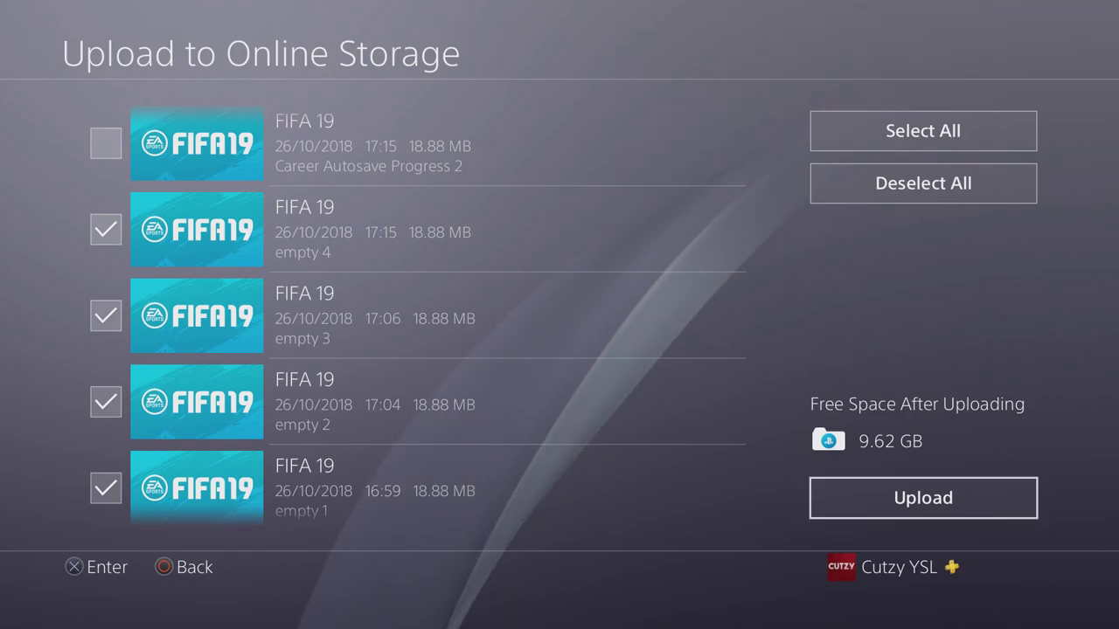
key(Return)
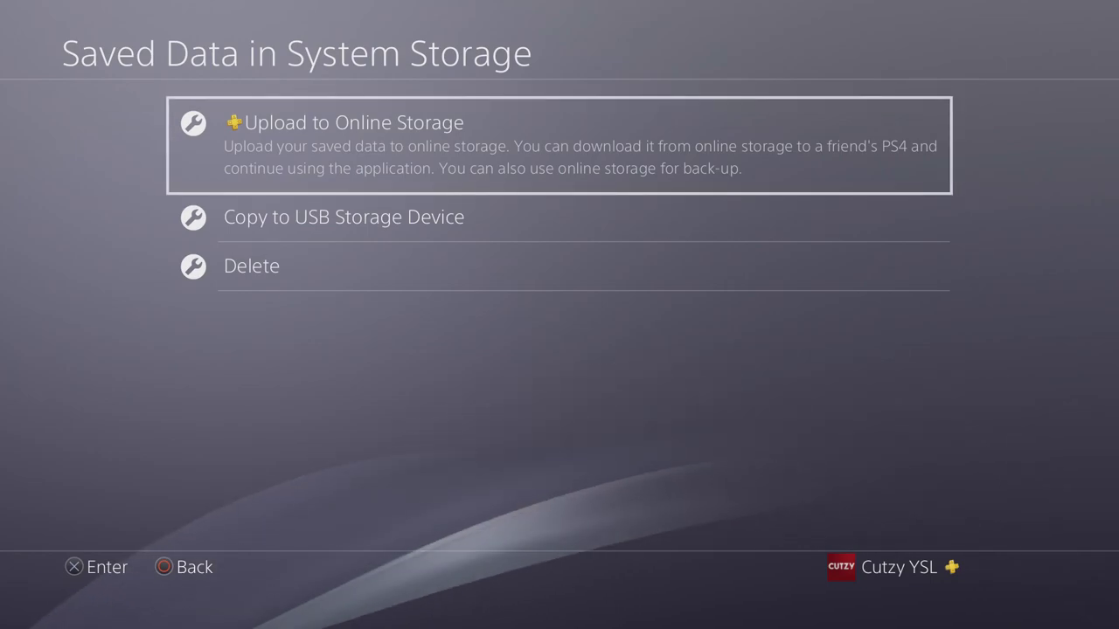
Return to Application Saved Data Management and highlight the saved data in online storage.
key(Escape)
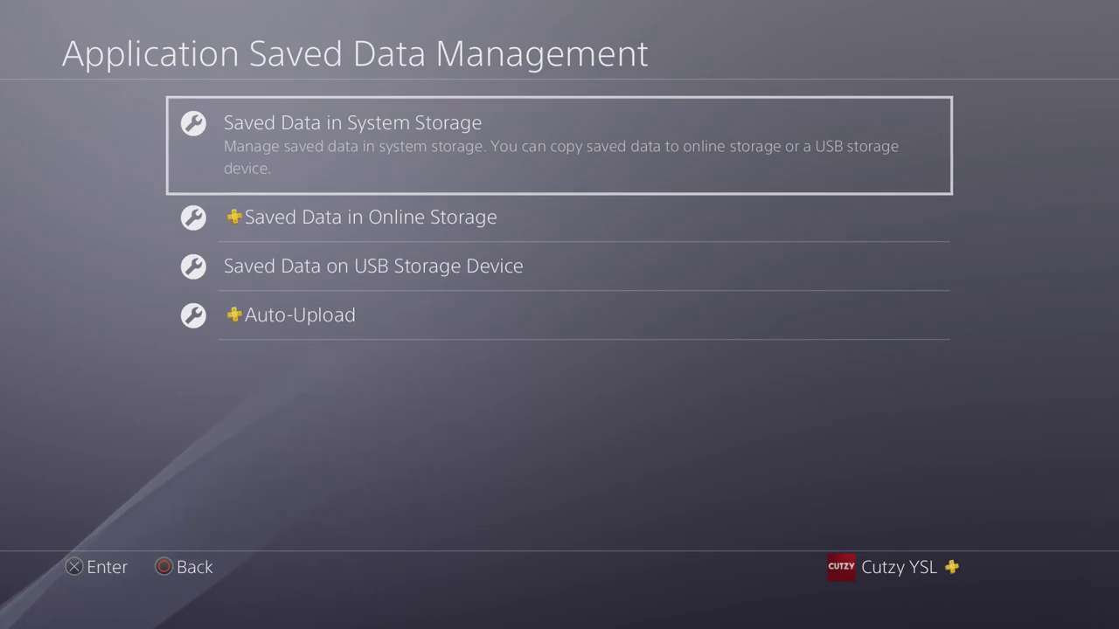
key(Down)
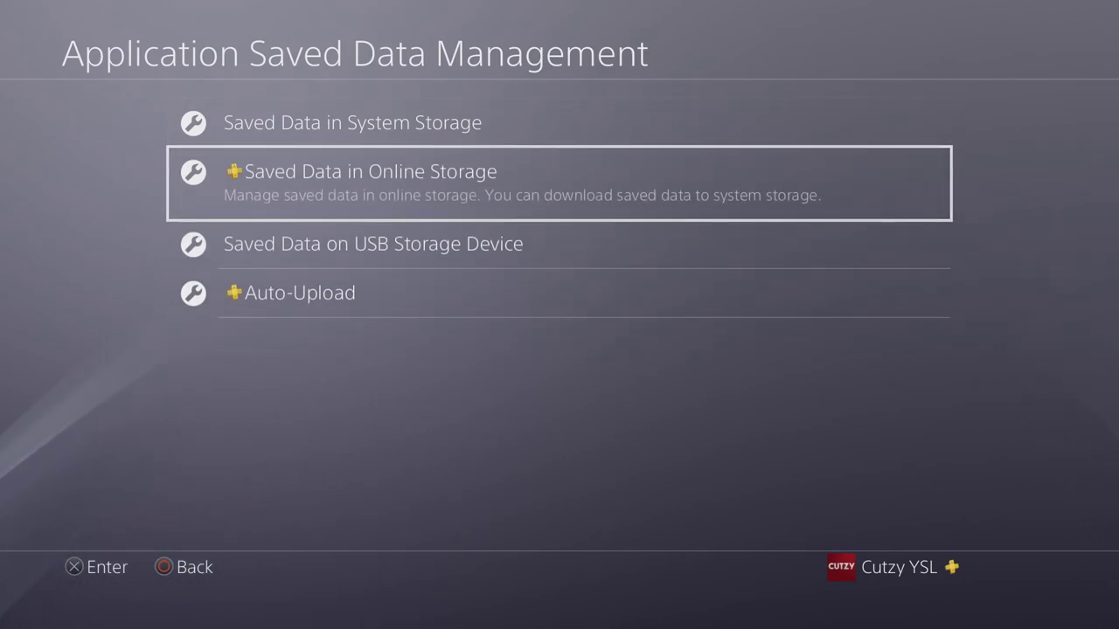
key(Up)
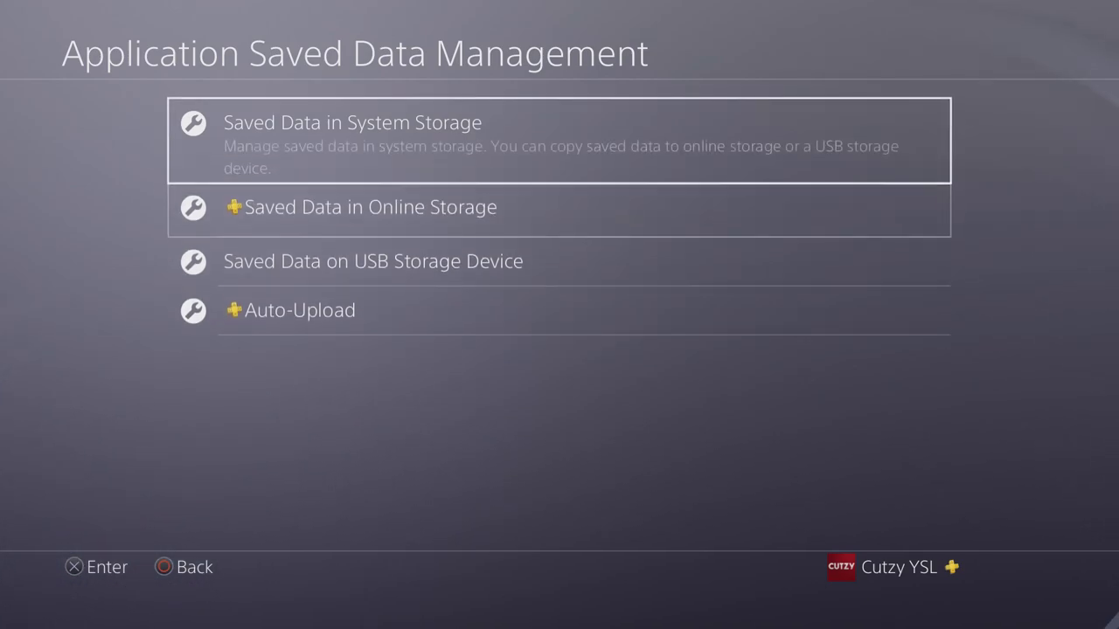
key(Down)
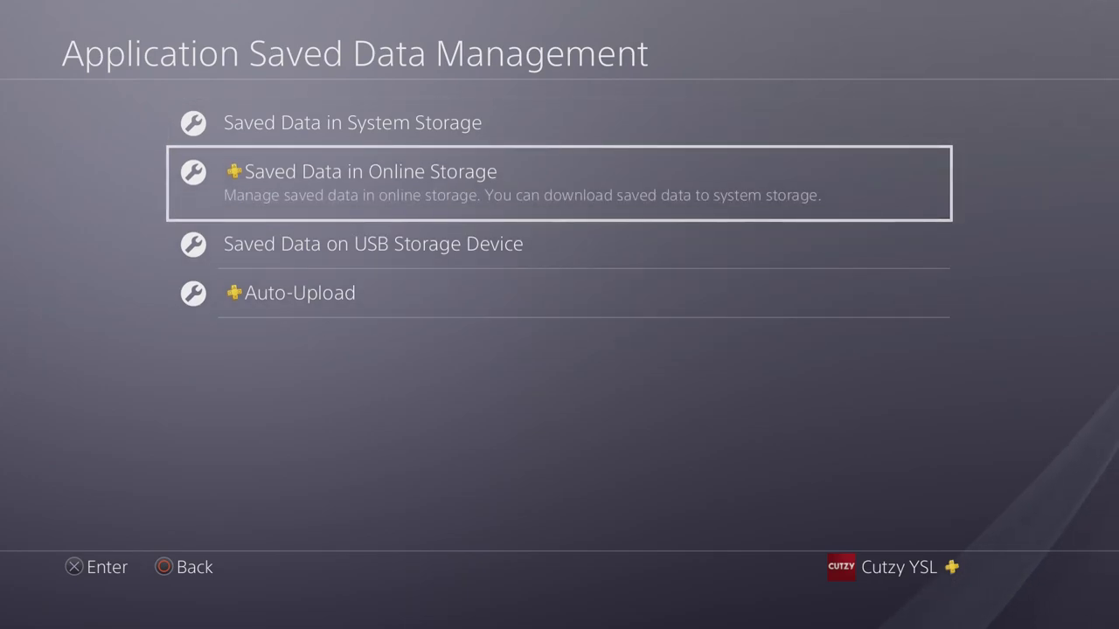
Open the FIFA 19 download list in online storage and look through the saves empty 1 to empty 4.
key(Return)
key(Return)
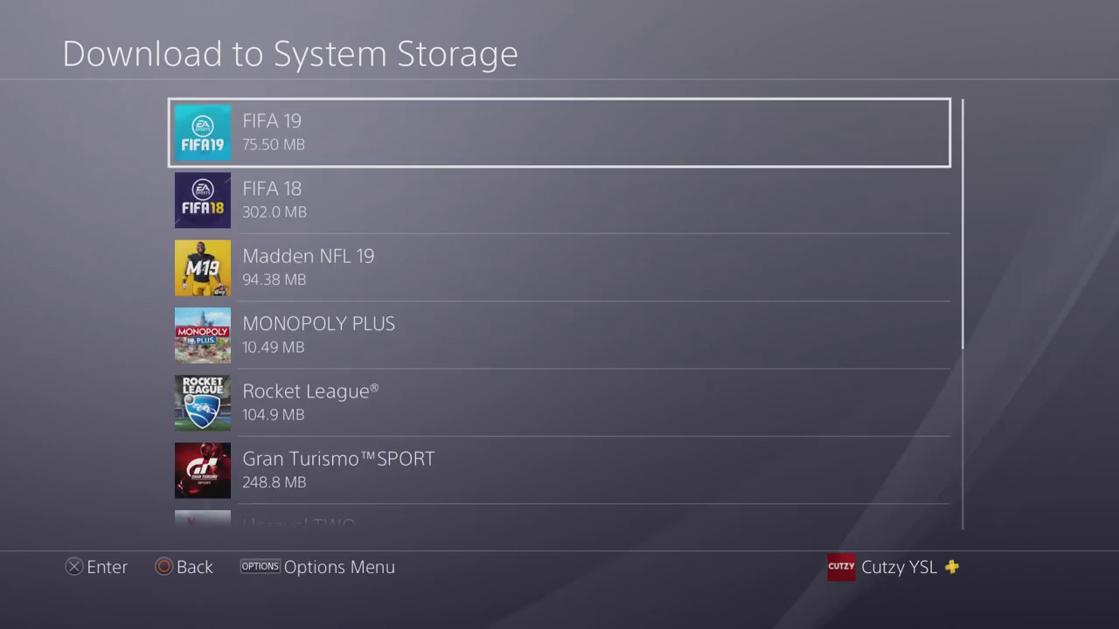
key(Return)
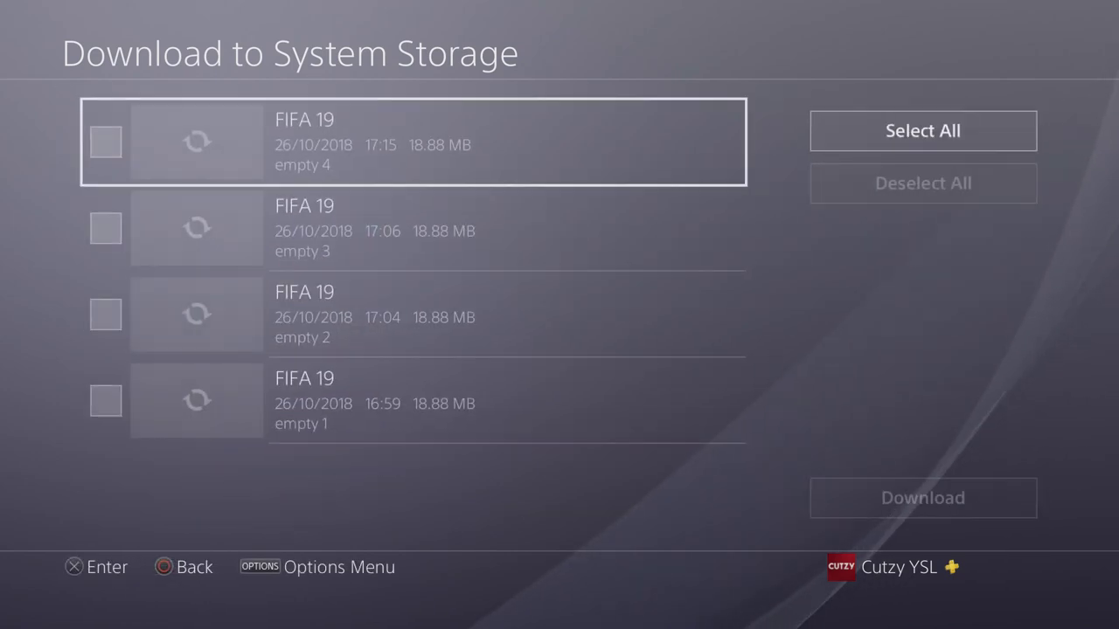
key(Down)
key(Down)
key(Up)
key(Up)
key(Down)
key(Down)
key(Down)
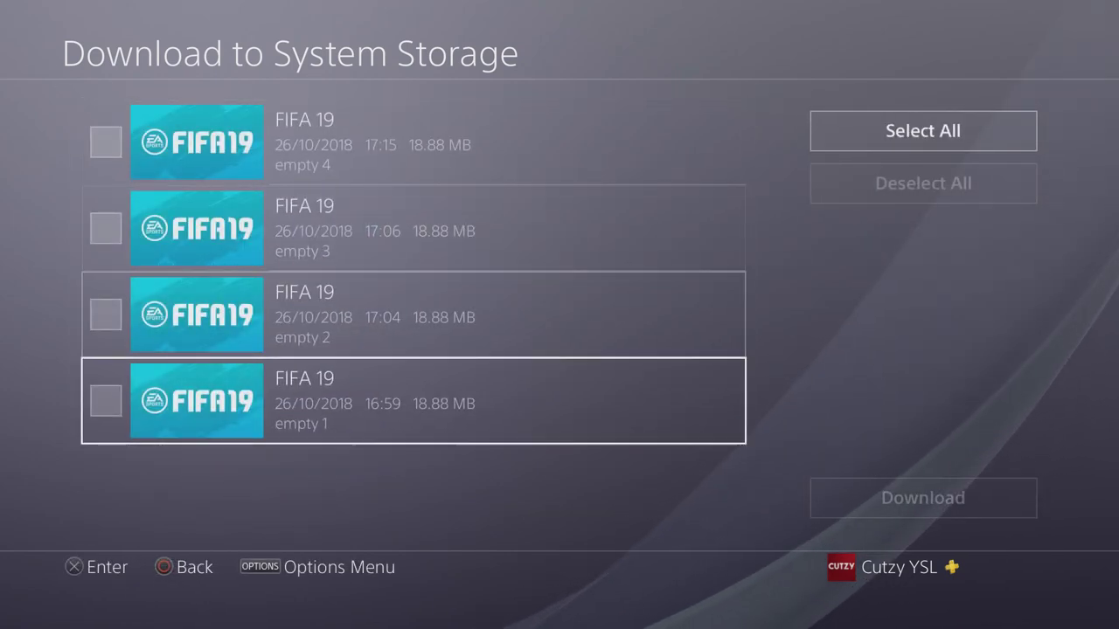
key(Up)
key(Up)
key(Up)
Return to the console's home screen, launch FIFA 19 in English and enter its main menu.
key(Escape)
key(Escape)
key(Escape)
key(Escape)
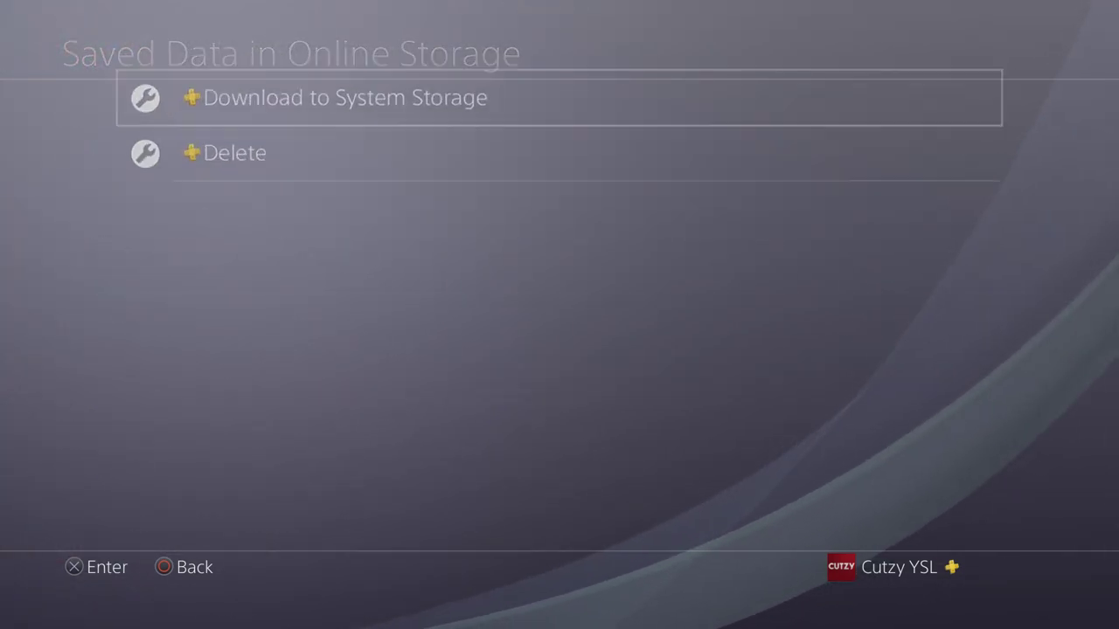
key(Escape)
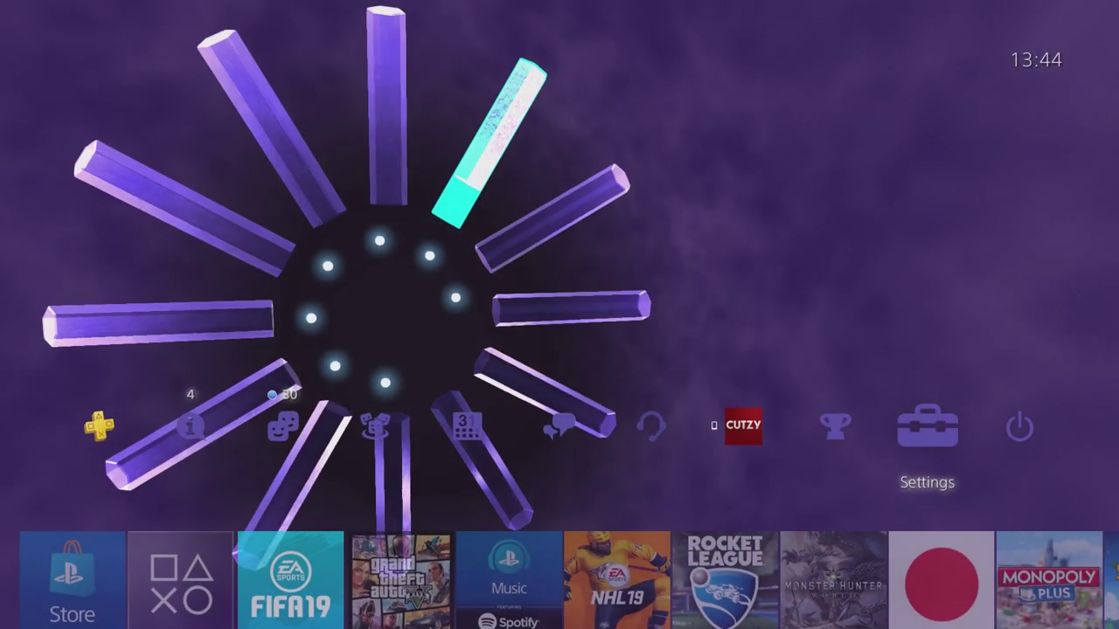
key(Down)
key(Return)
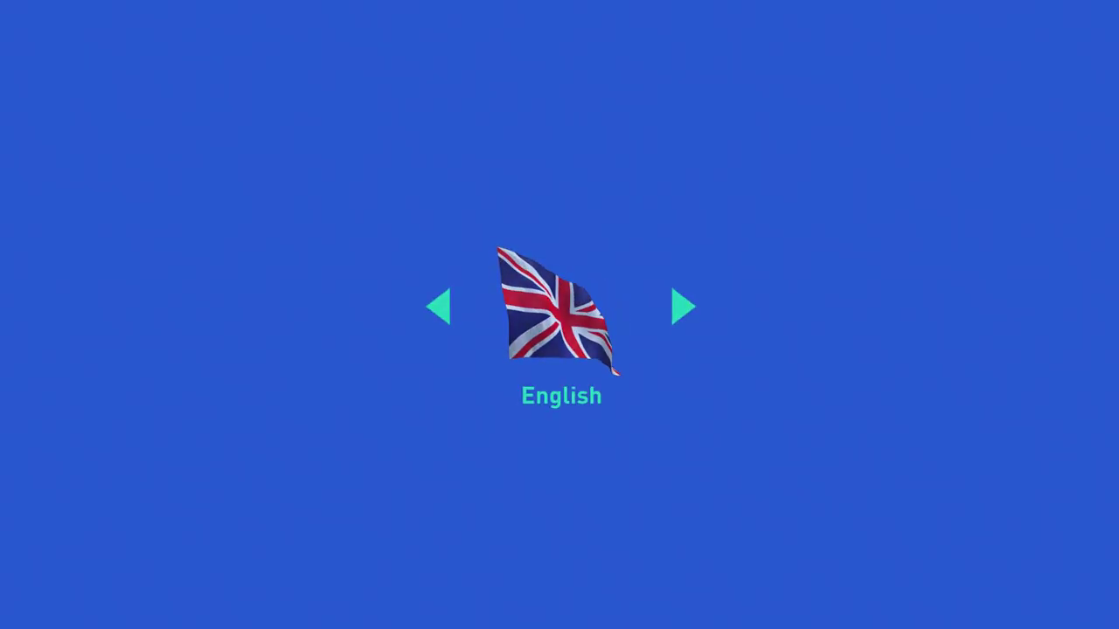
key(Return)
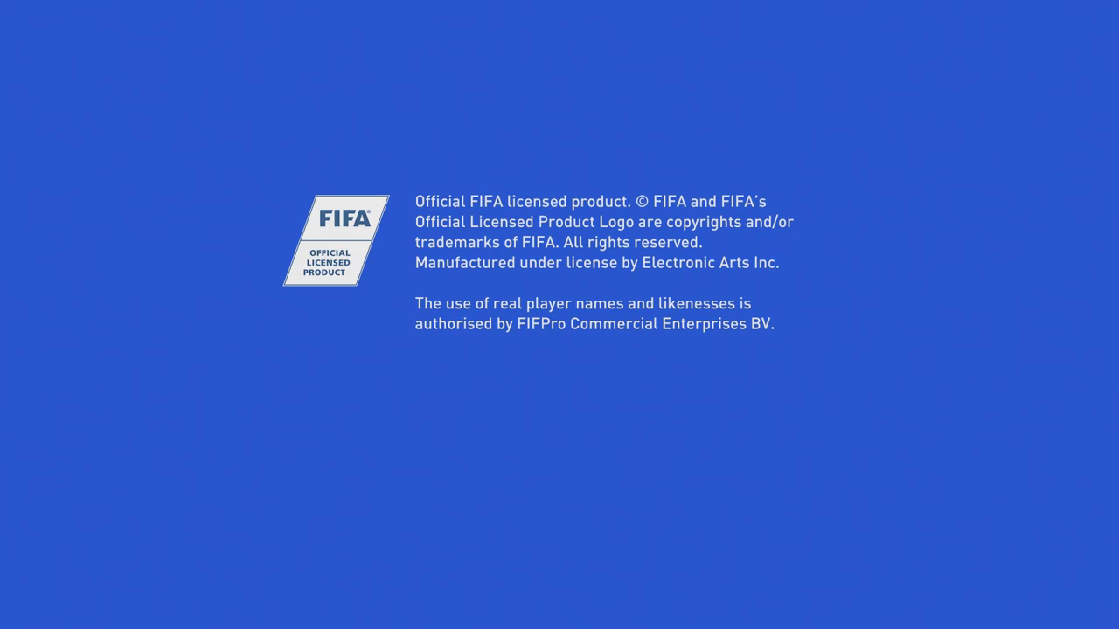
key(Return)
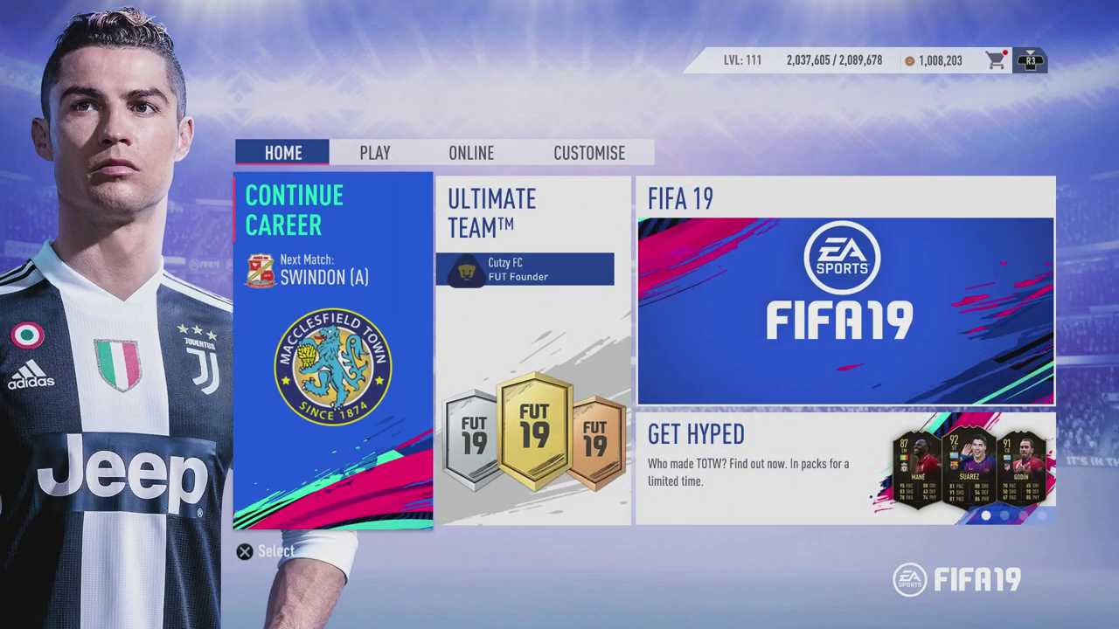
Open the Delete list in the Profile section of FIFA 19's Customise area.
key(Right)
key(Right)
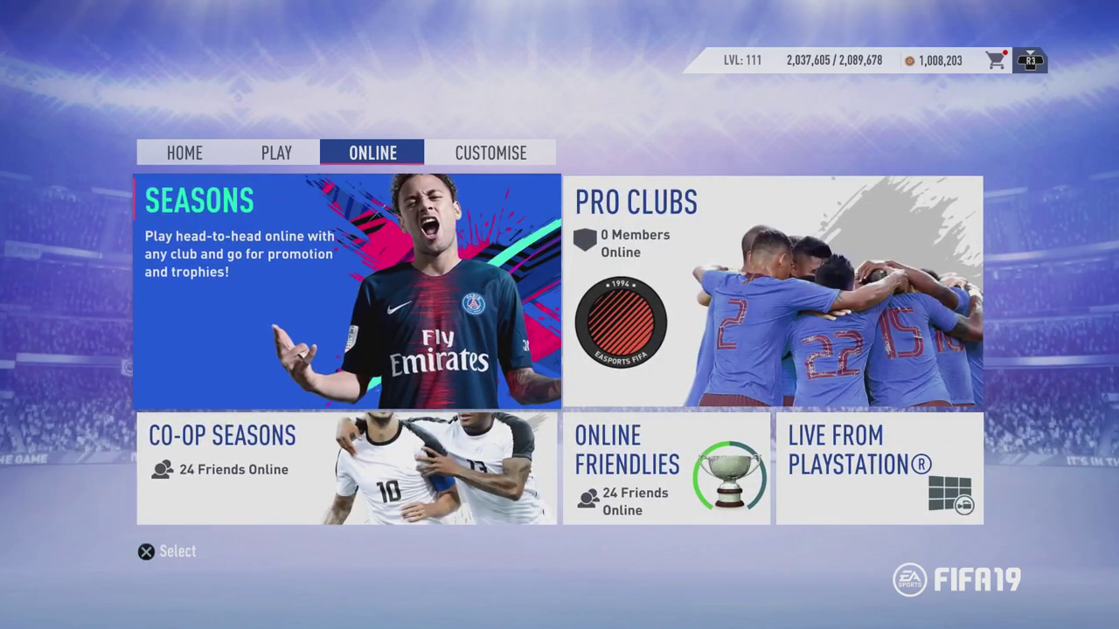
key(Right)
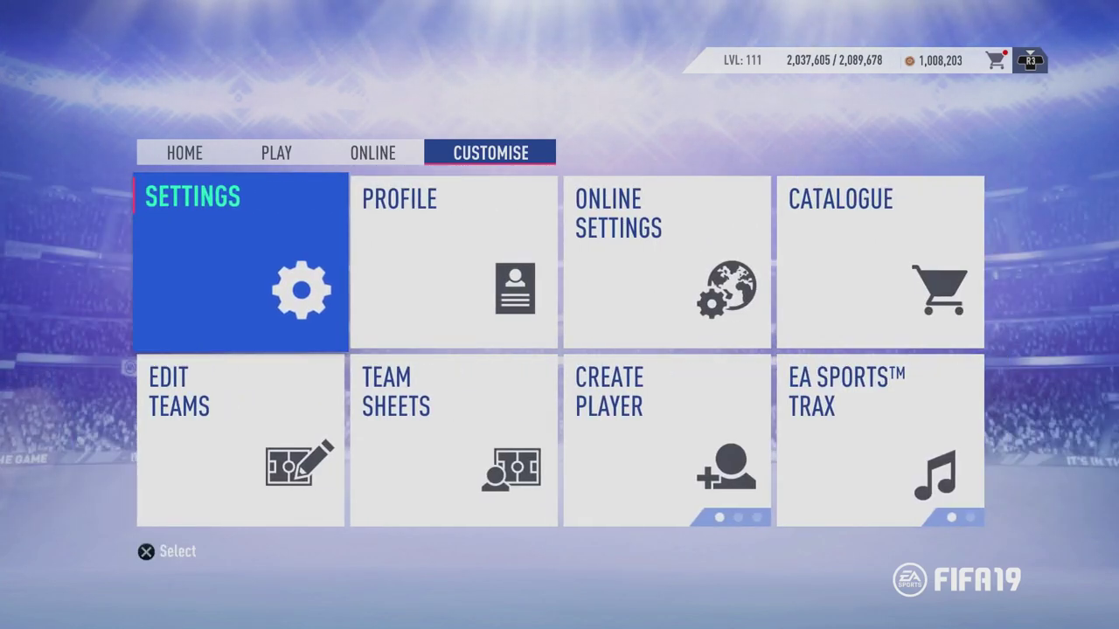
key(Right)
key(Down)
key(Up)
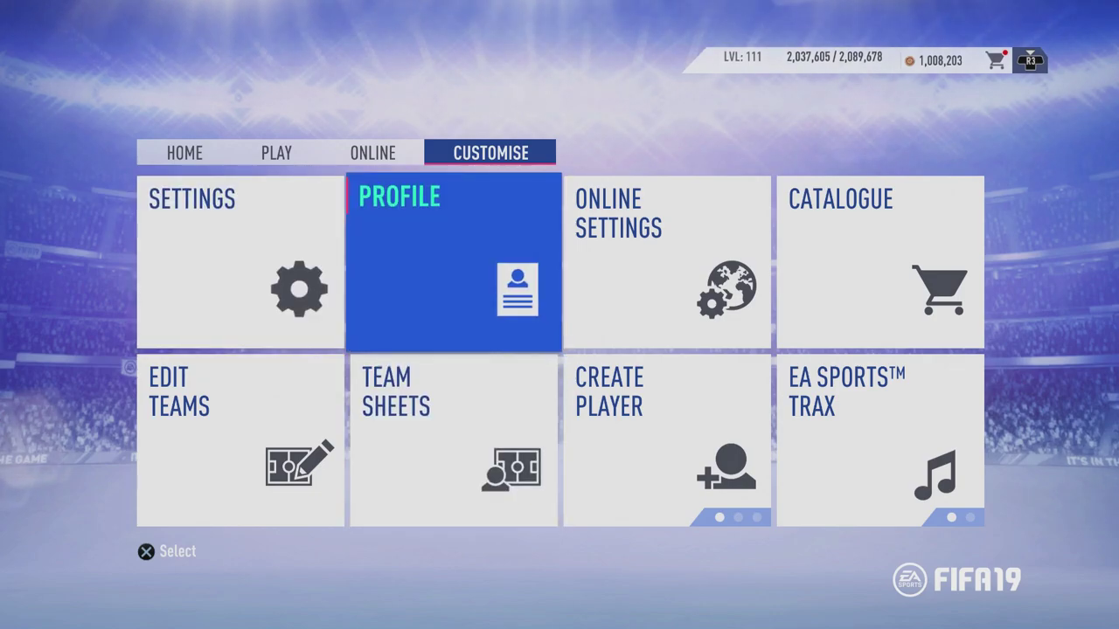
key(Return)
key(Down)
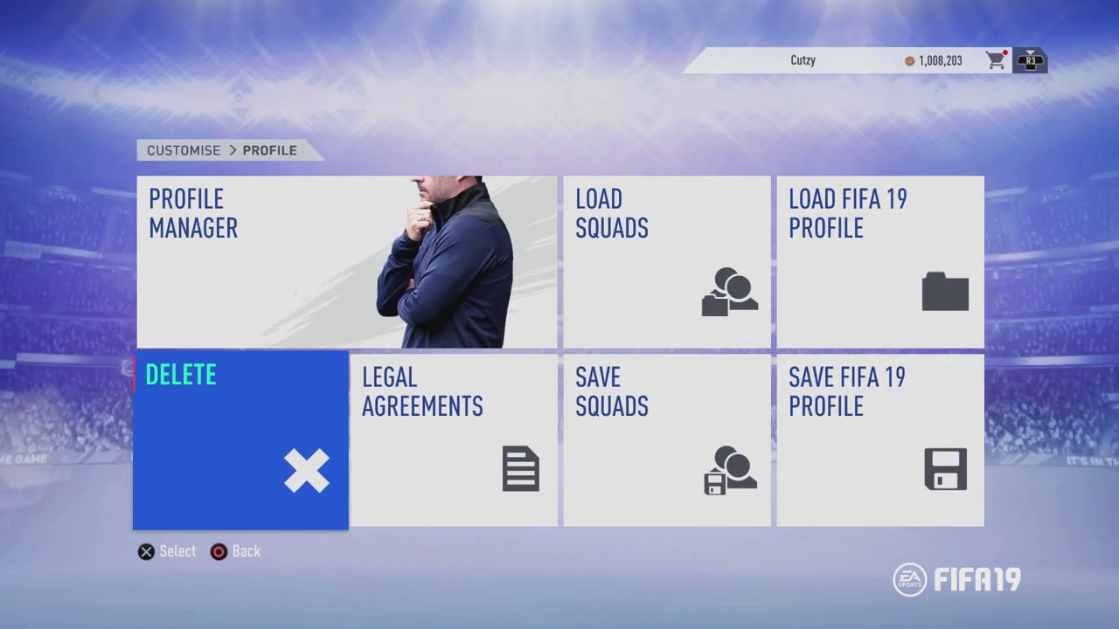
key(Return)
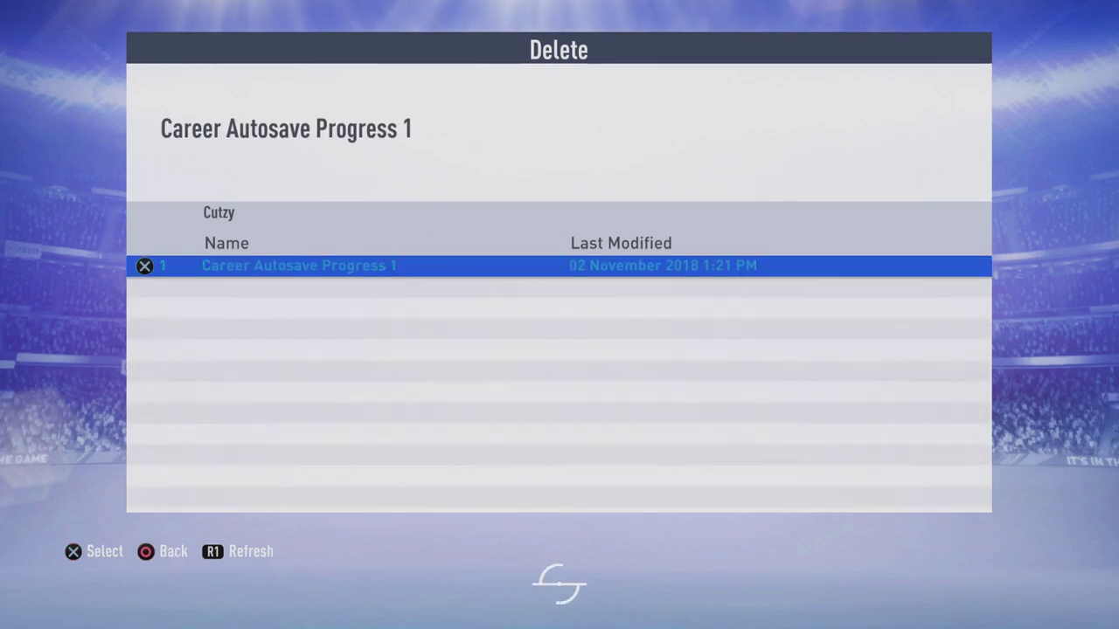
Look through the Delete list for the autosaves and the placeholder saves empty 1 to empty 4.
key(Down)
key(Down)
key(Down)
key(Down)
key(Down)
key(Down)
key(Down)
key(Down)
key(Down)
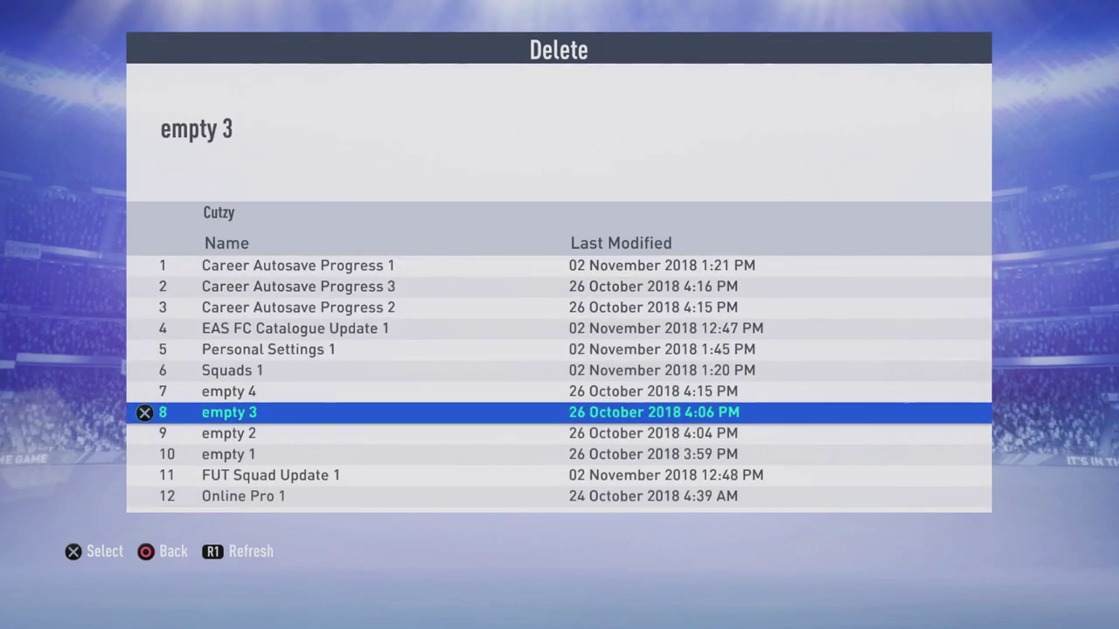
key(Up)
key(Up)
key(Up)
key(Down)
key(Down)
key(Up)
key(Up)
key(Down)
key(Down)
key(Down)
key(Up)
key(Up)
key(Up)
key(Up)
Delete the placeholder save empty 1 from the profile's saved files.
key(Down)
key(Down)
key(Down)
key(Down)
key(Return)
key(Up)
key(Return)
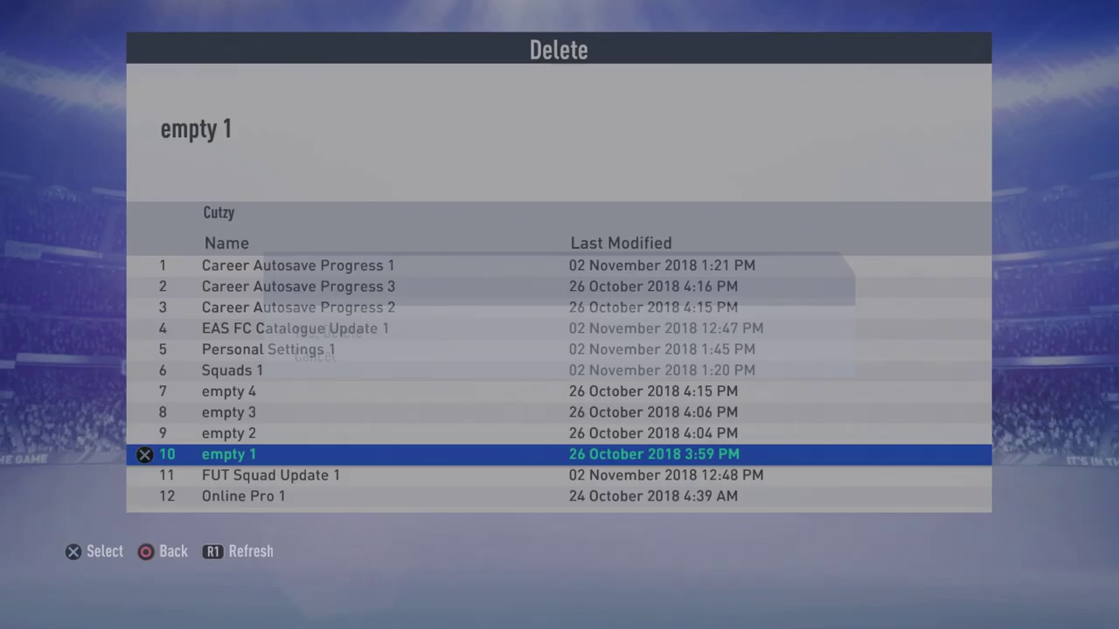
Delete the placeholder save empty 2 from the profile's saved files.
key(Down)
key(Down)
key(Down)
key(Down)
key(Down)
key(Down)
key(Down)
key(Down)
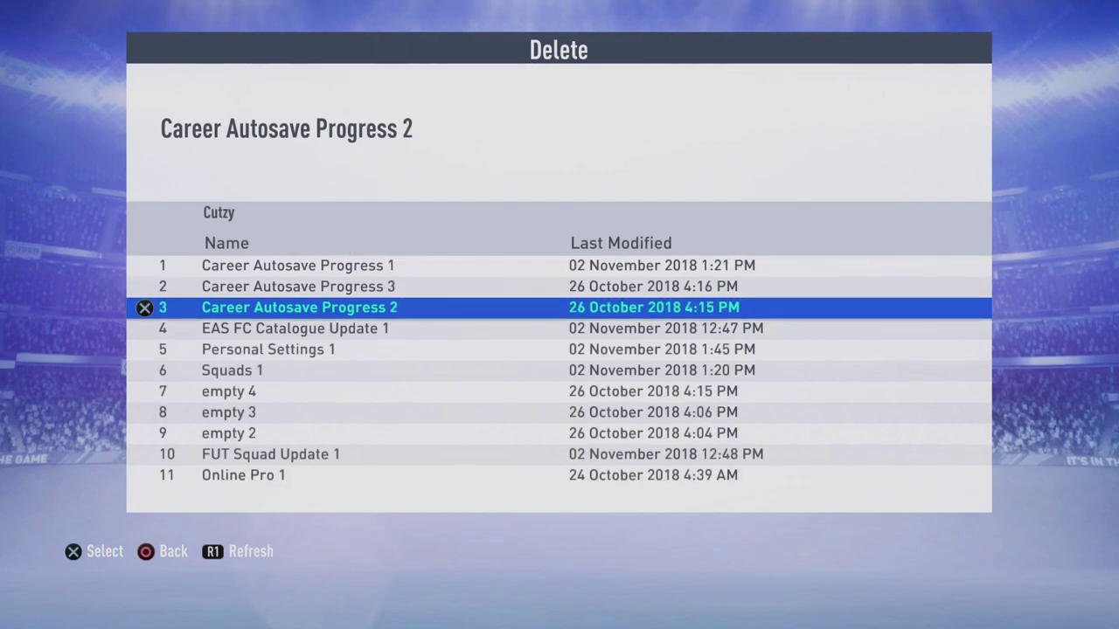
key(Return)
key(Up)
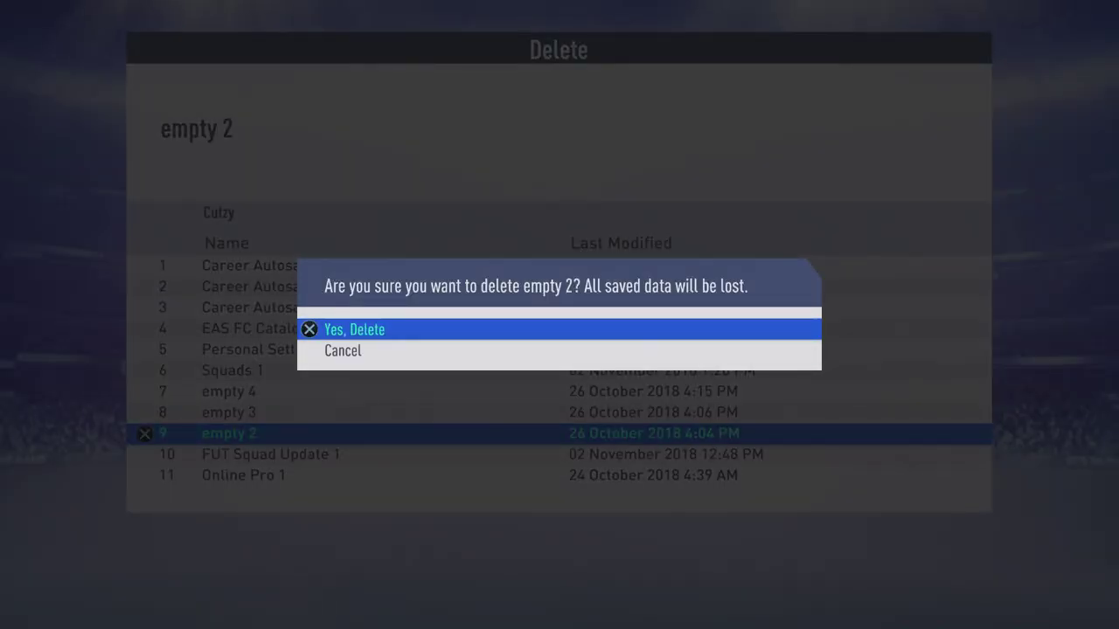
key(Return)
Delete the placeholder save empty 3 from the profile's saved files.
key(Down)
key(Down)
key(Down)
key(Down)
key(Down)
key(Down)
key(Down)
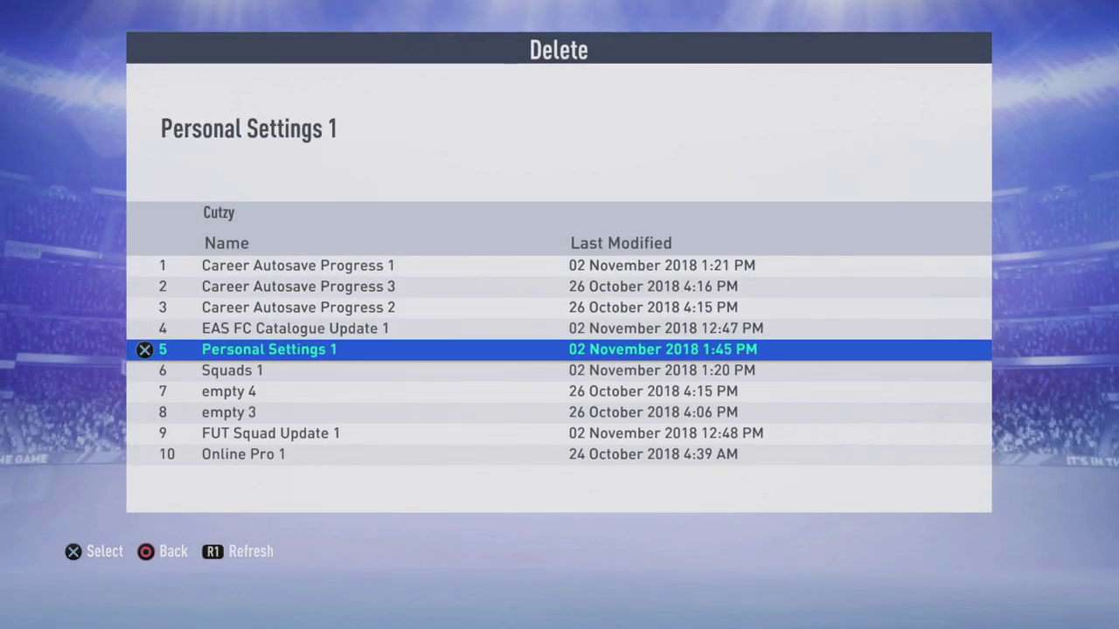
key(Return)
key(Up)
key(Return)
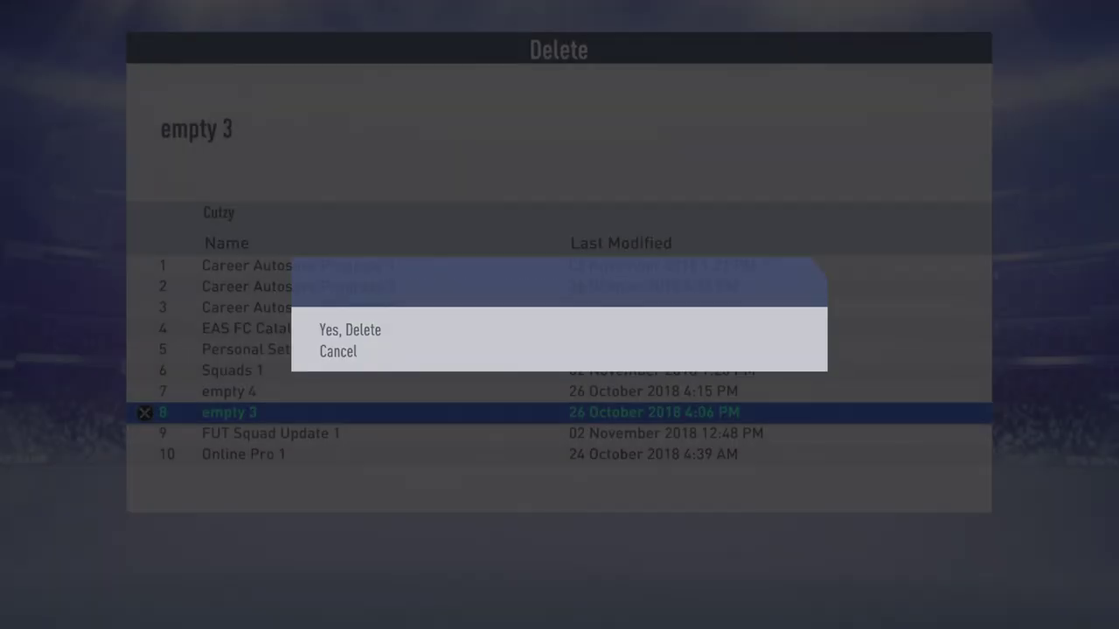
Delete the placeholder save empty 4 from the profile's saved files.
key(Down)
key(Down)
key(Down)
key(Down)
key(Down)
key(Down)
key(Return)
key(Up)
key(Return)
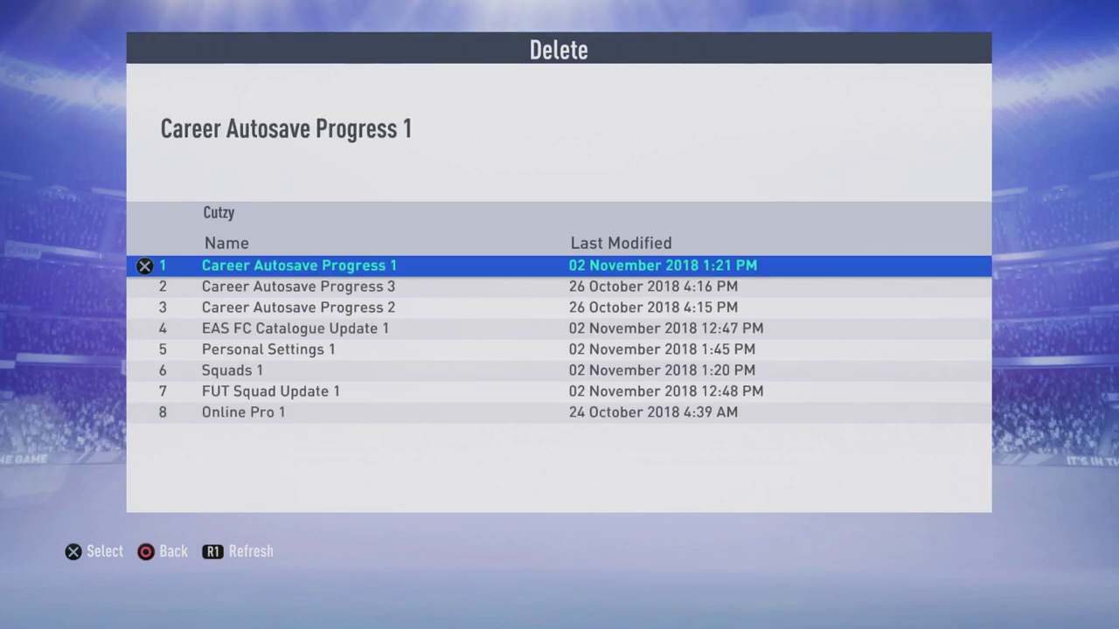
Leave the Delete list, return to the Play section and open the list of loadable career saves.
key(Escape)
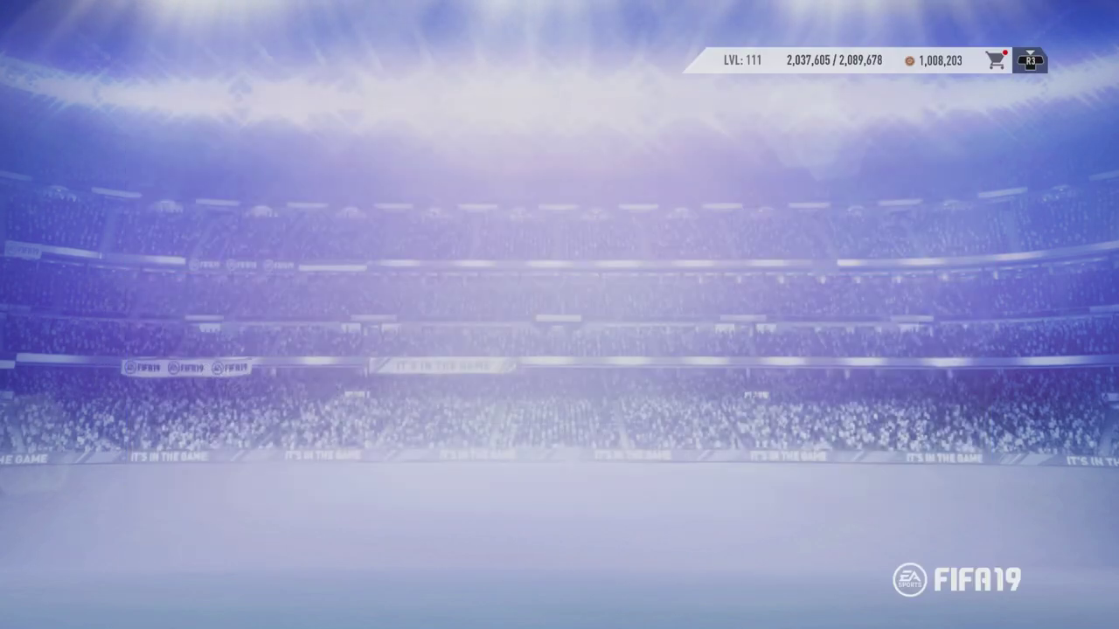
key(Up)
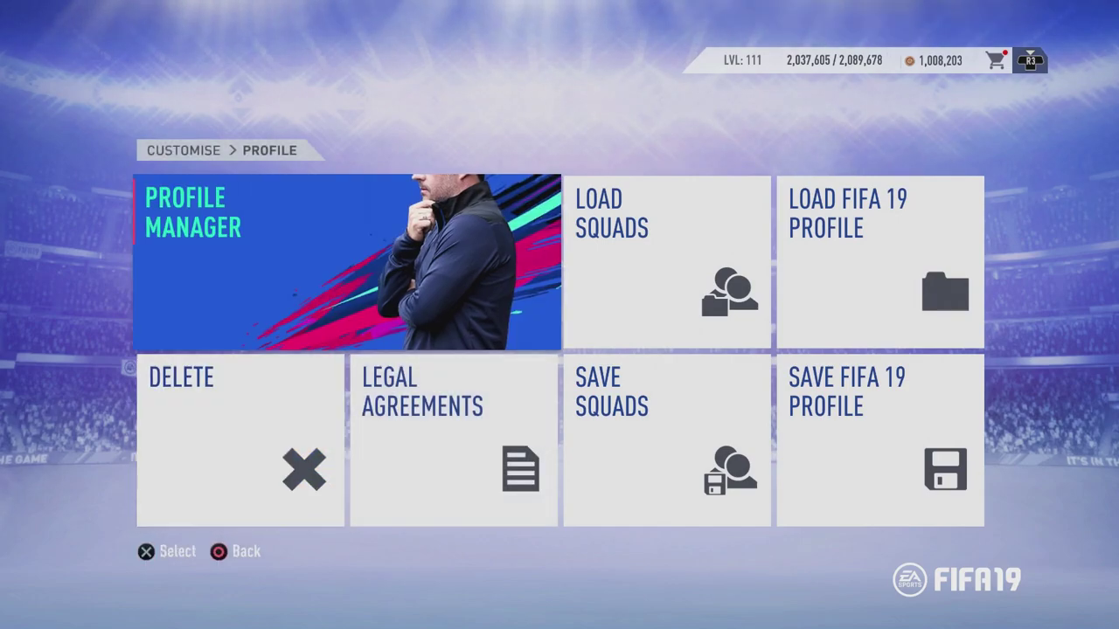
key(Escape)
key(q)
key(q)
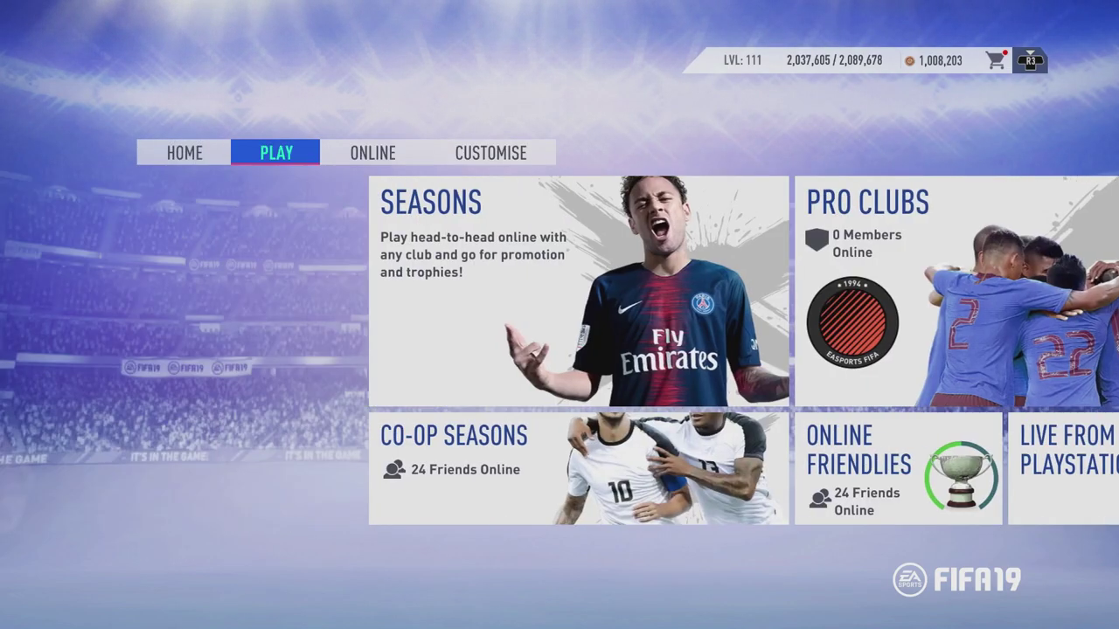
key(Right)
key(Left)
key(Up)
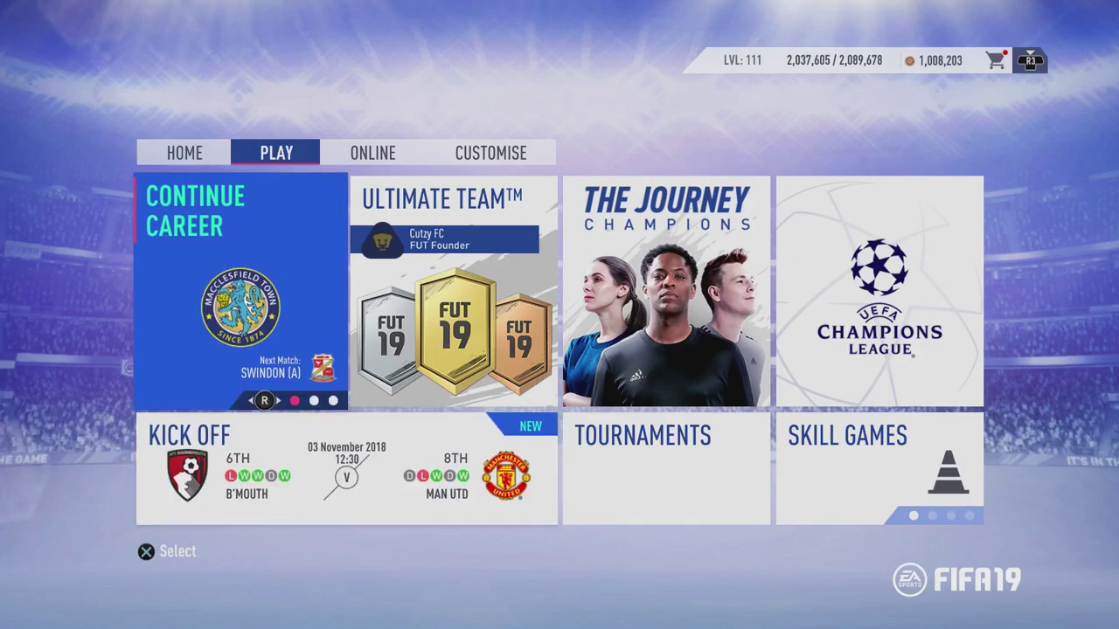
key(Down)
key(Right)
key(Left)
key(Up)
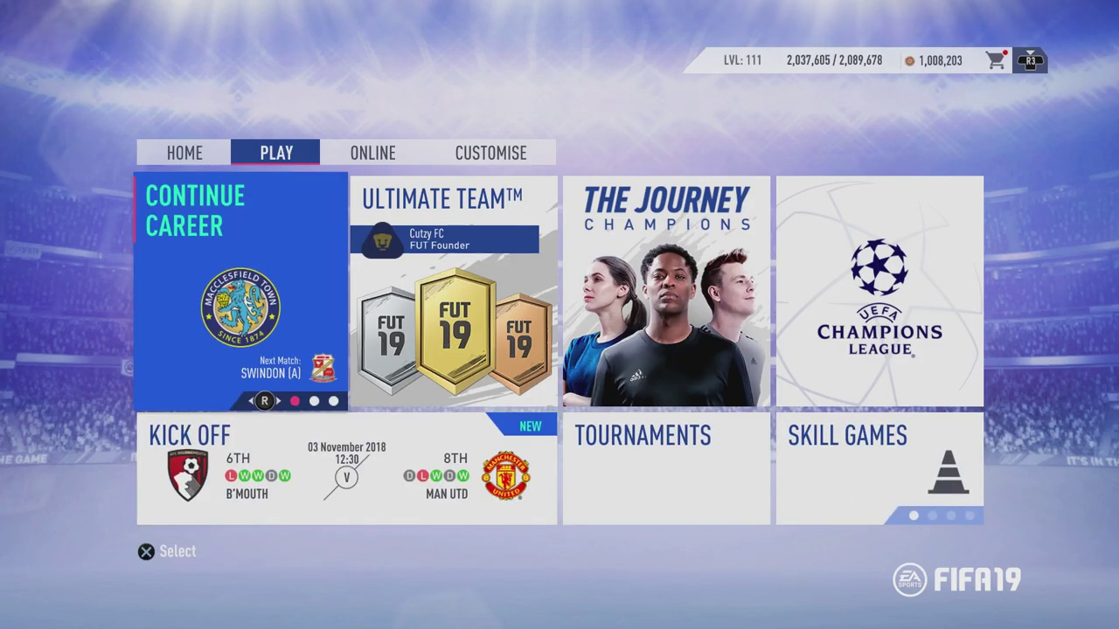
key(Return)
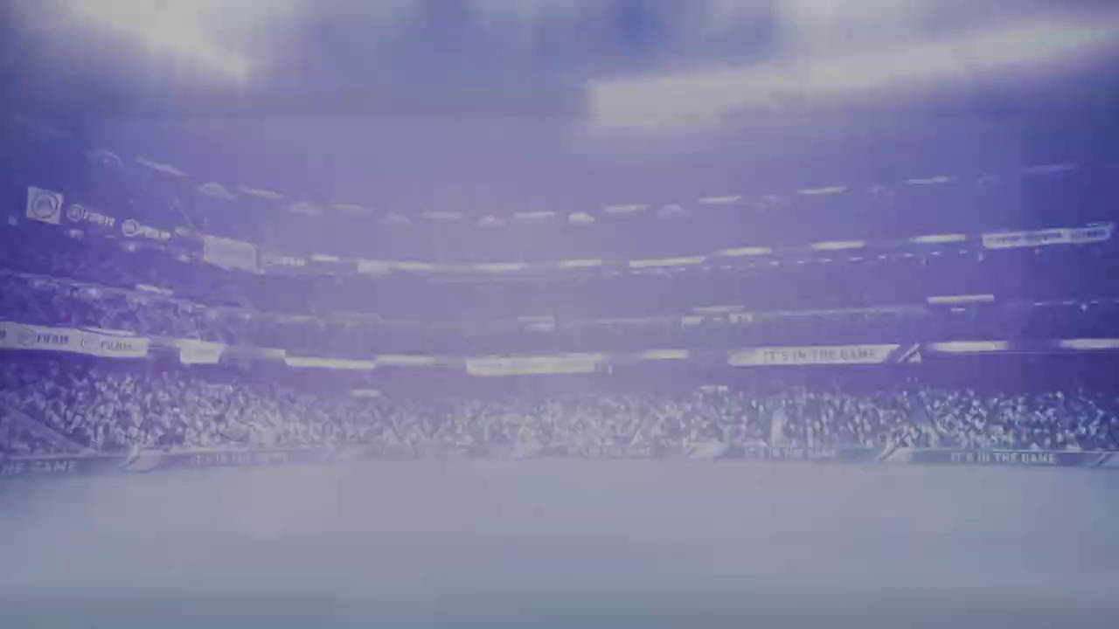
Check which career saves remain in the Load list, including the autosaves, and return to Play.
key(Down)
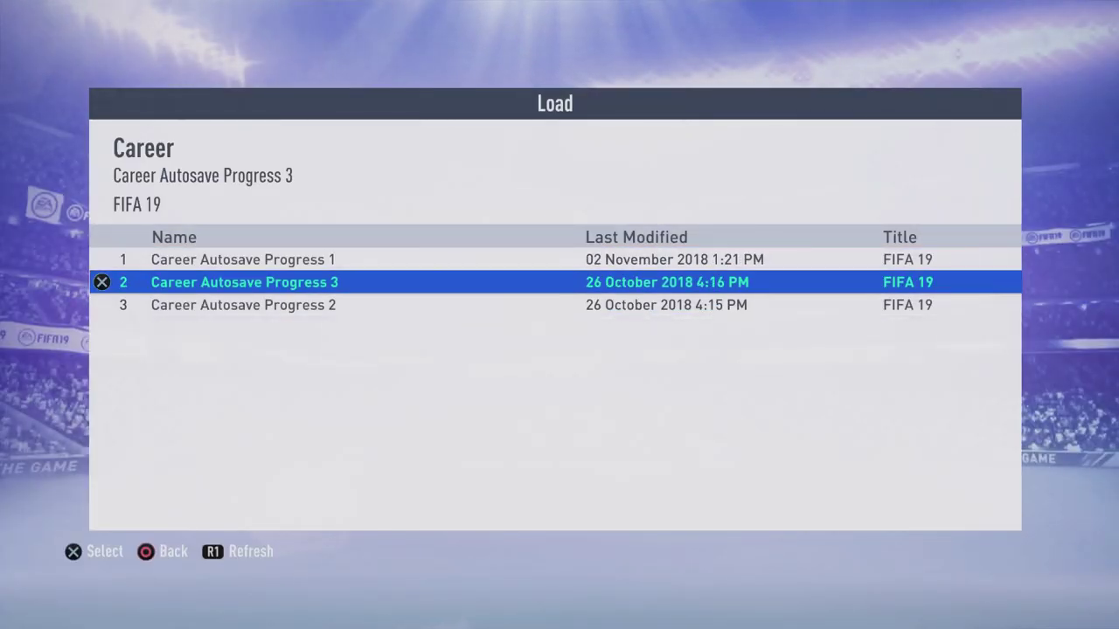
key(Up)
key(Down)
key(Up)
key(Down)
key(Down)
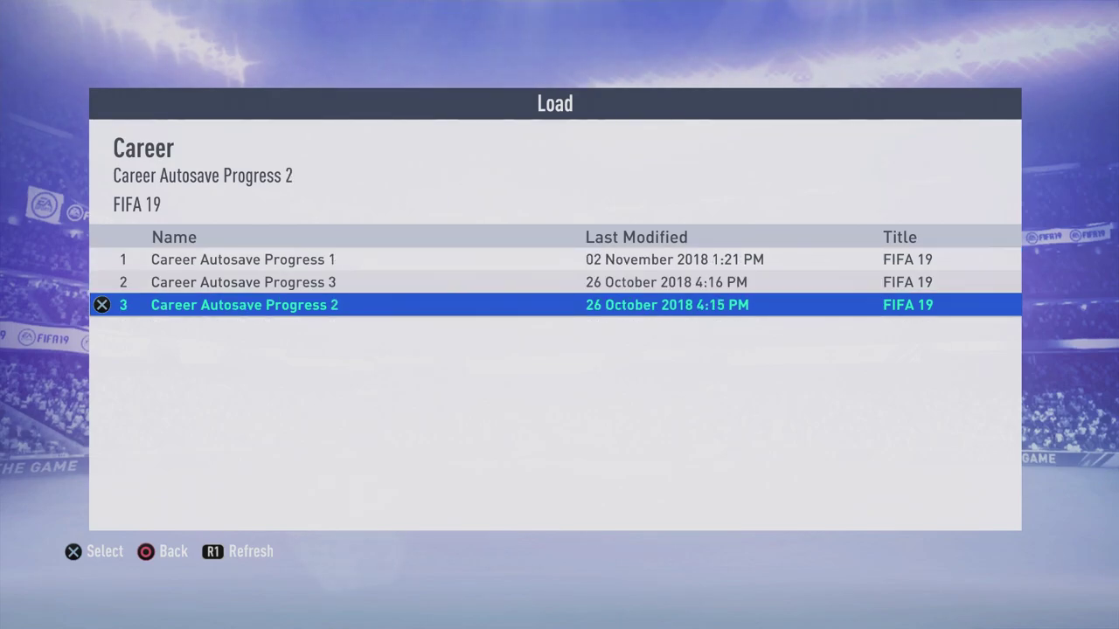
key(Escape)
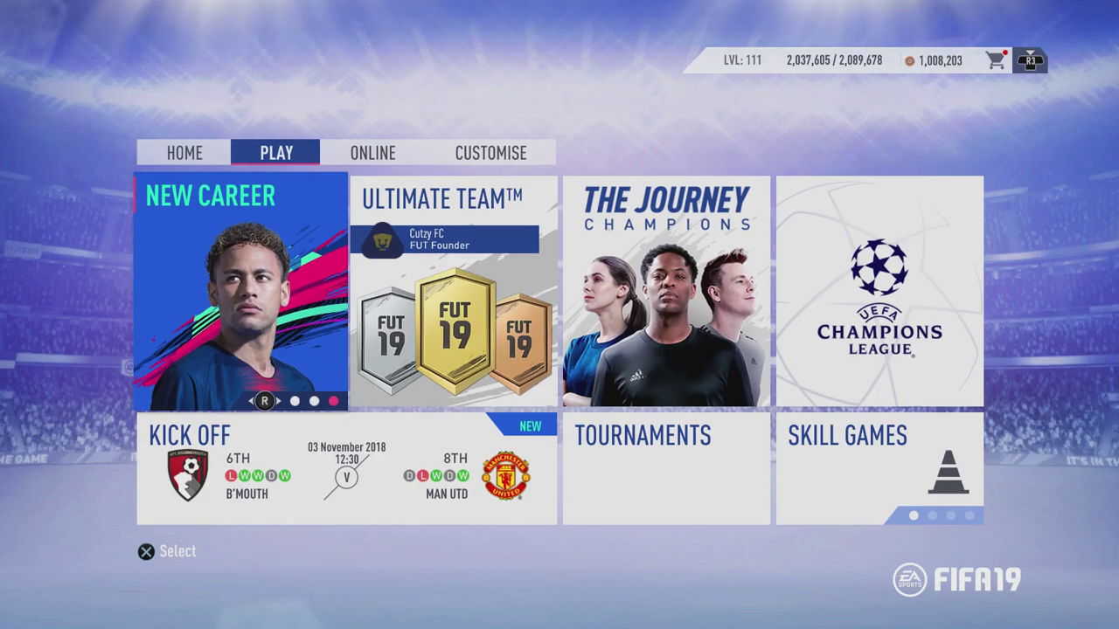
Start a new Manager Career and advance past the Welcome Back perks without selecting any optional ones.
key(Return)
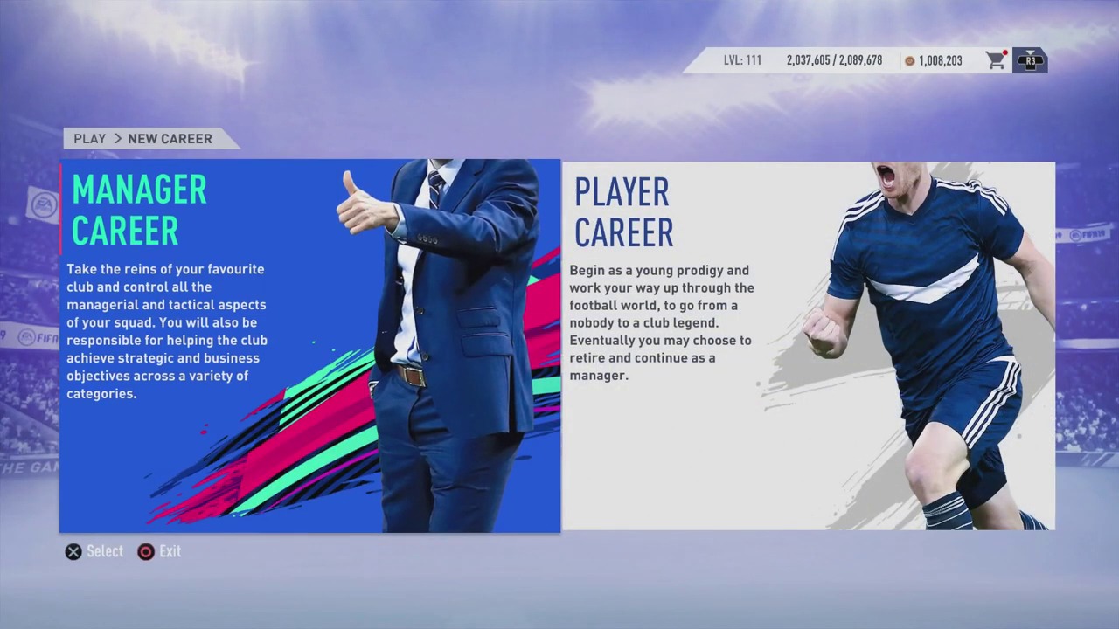
key(Return)
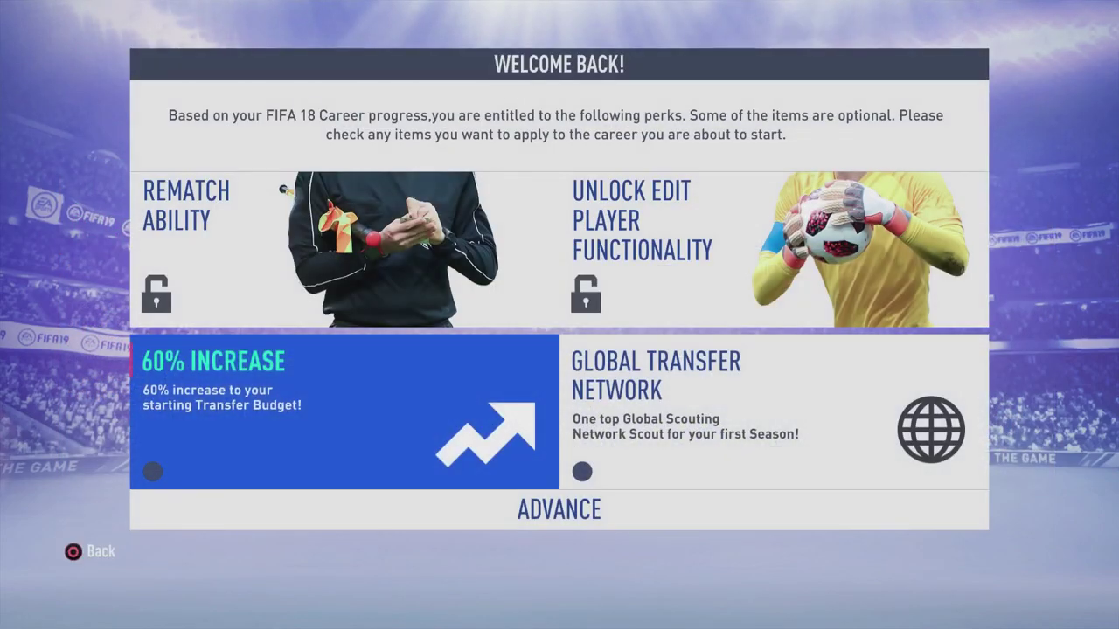
key(Down)
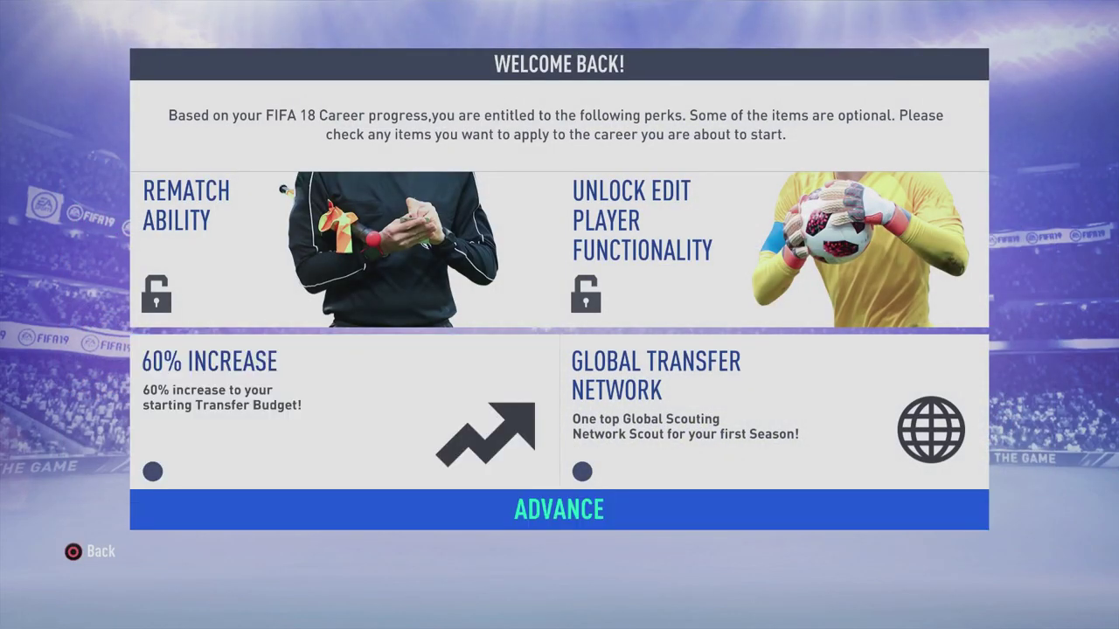
key(Up)
key(Down)
key(Return)
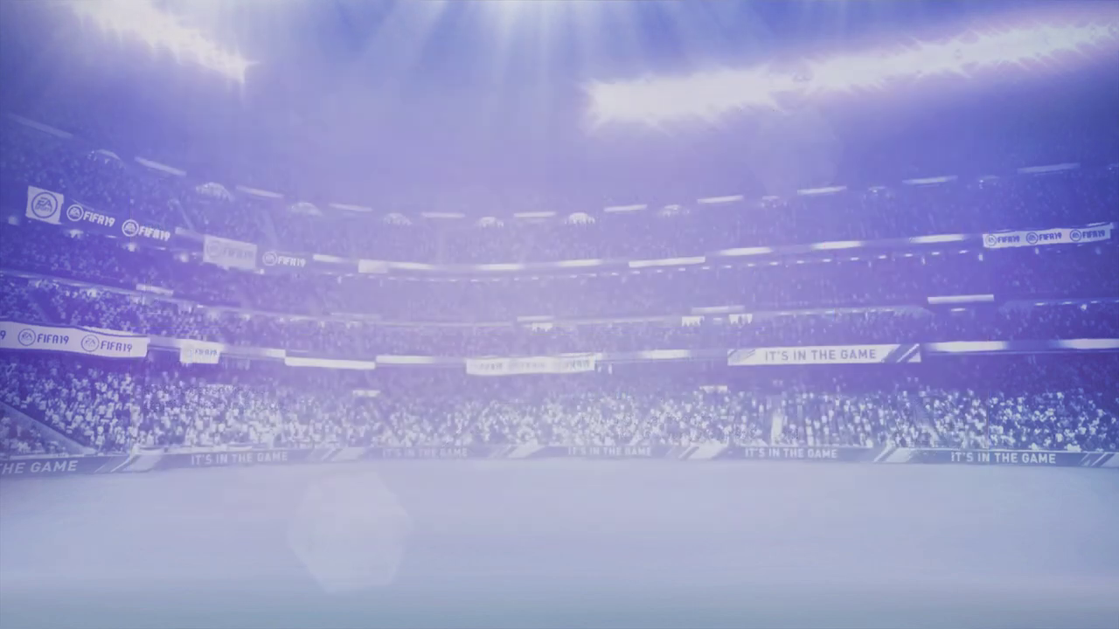
Choose EFL League Two as the league, select Macclesfield as the club to manage, and advance.
key(Down)
key(Left)
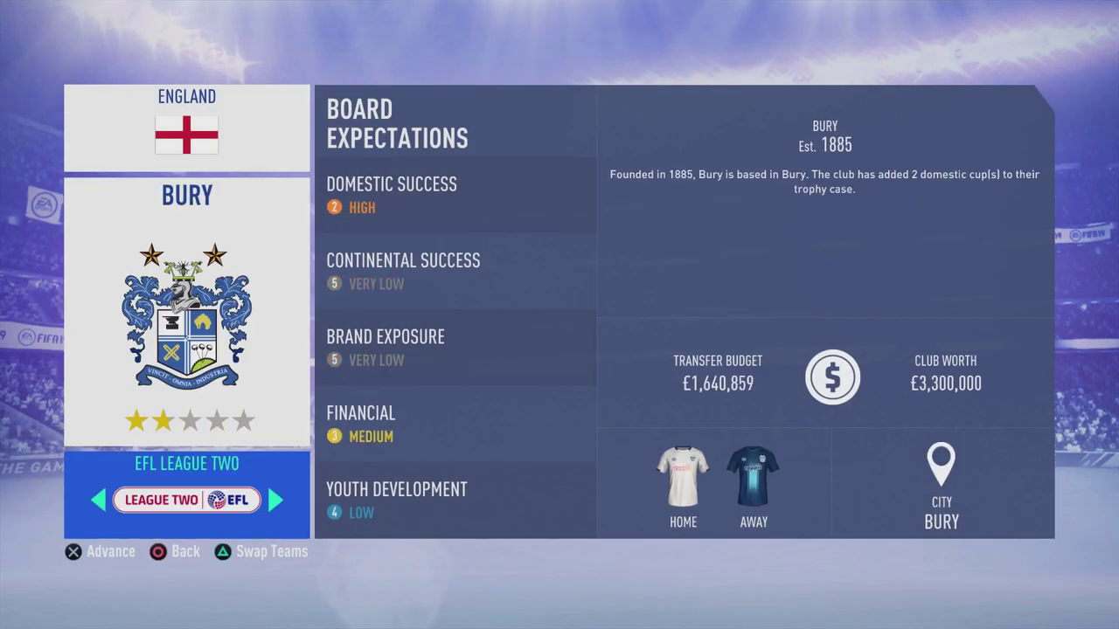
key(Up)
key(Right)
key(Right)
key(Right)
key(Right)
key(Right)
key(Right)
key(Right)
key(Right)
key(Right)
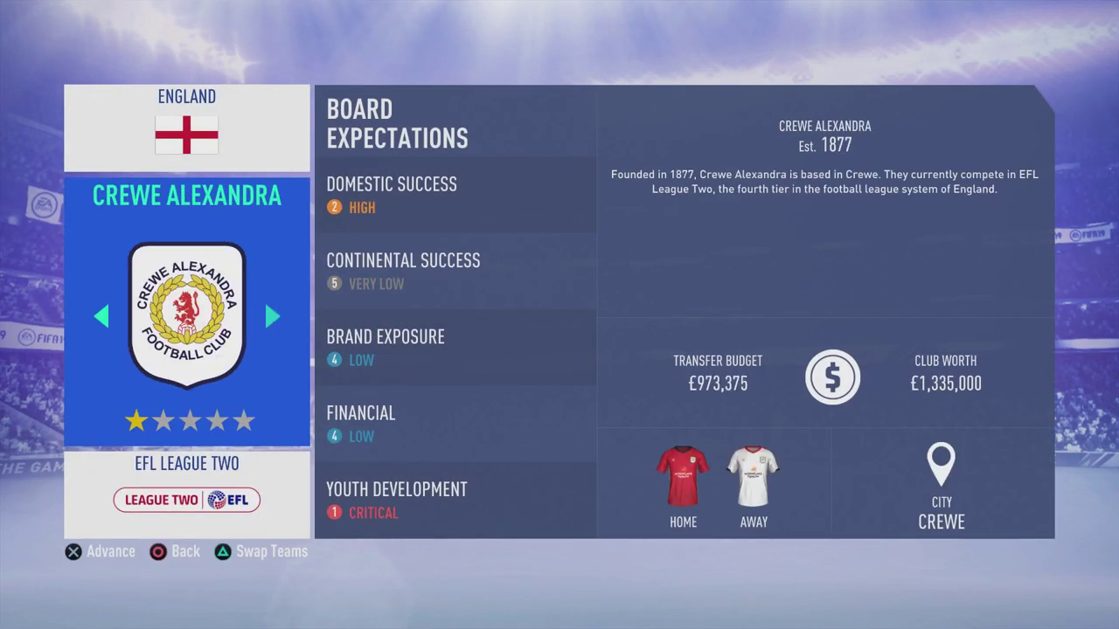
key(Right)
key(Right)
key(Right)
key(Left)
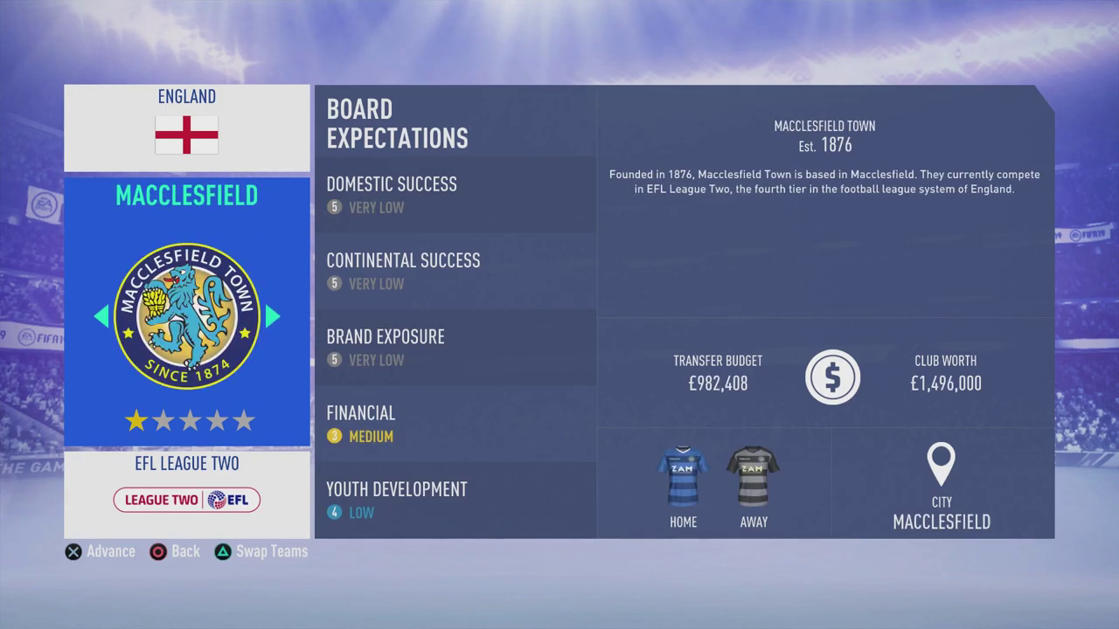
key(Return)
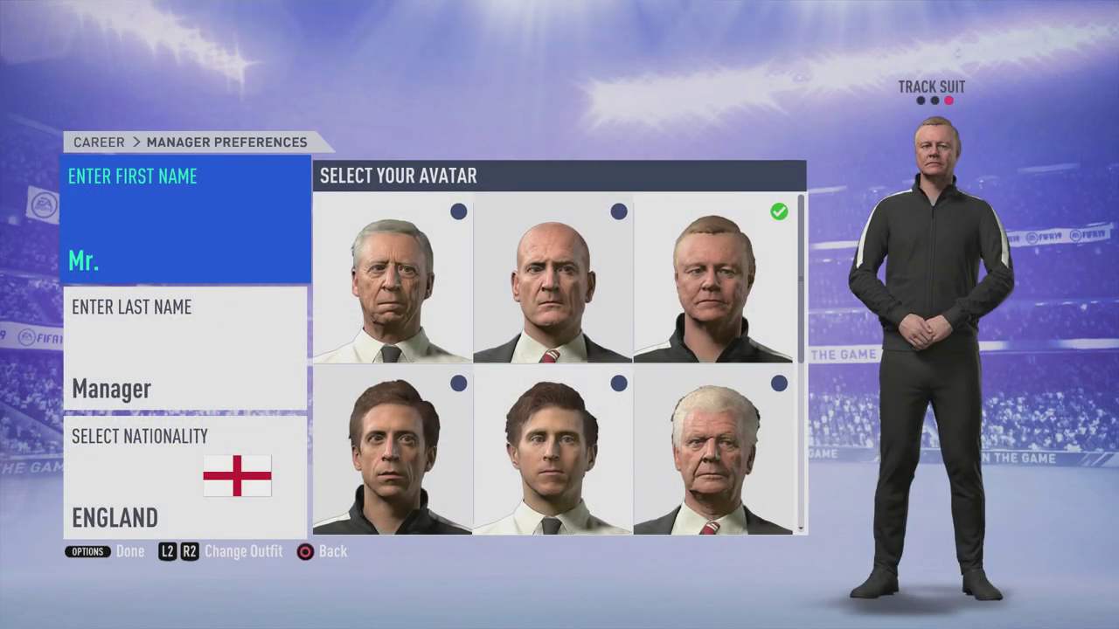
Accept the default manager preferences and career settings, and advance to saving the career.
key(Down)
key(Down)
key(Return)
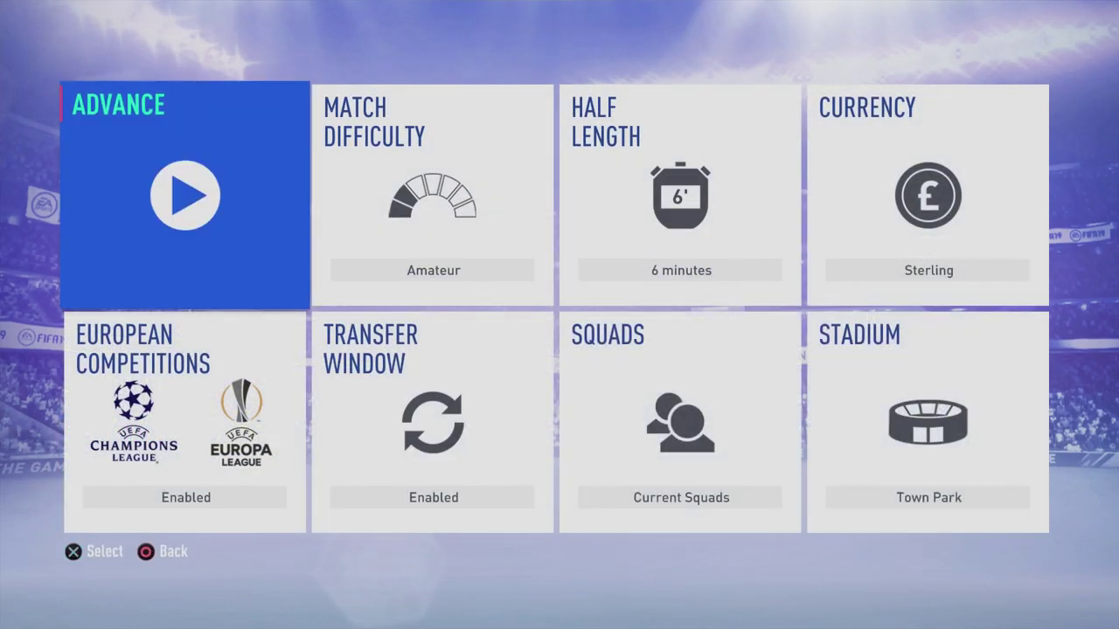
key(Down)
key(Up)
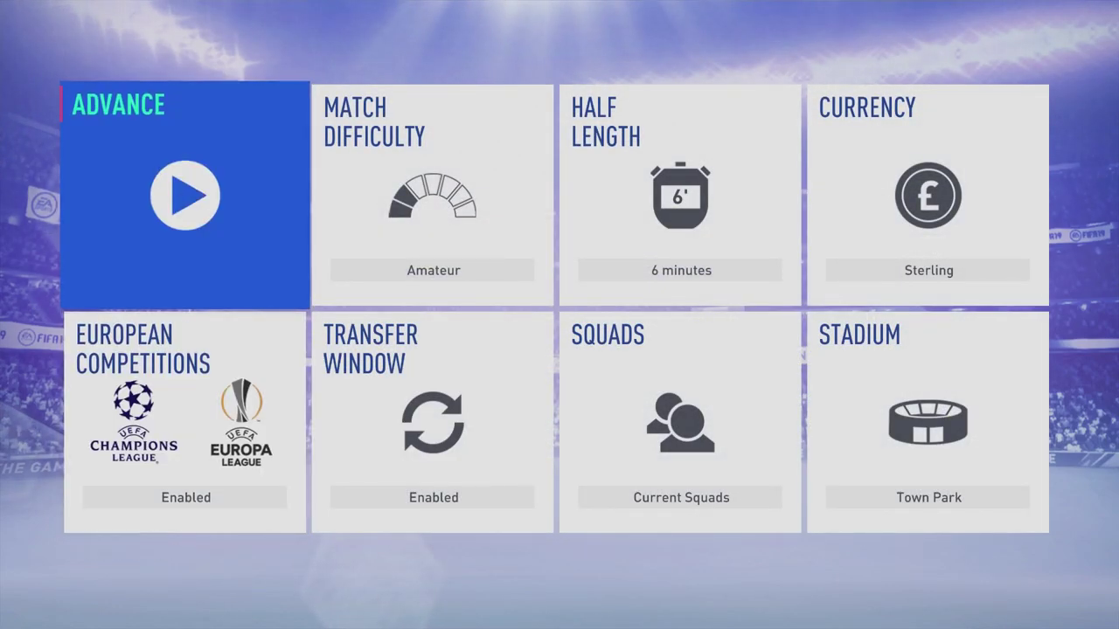
key(Return)
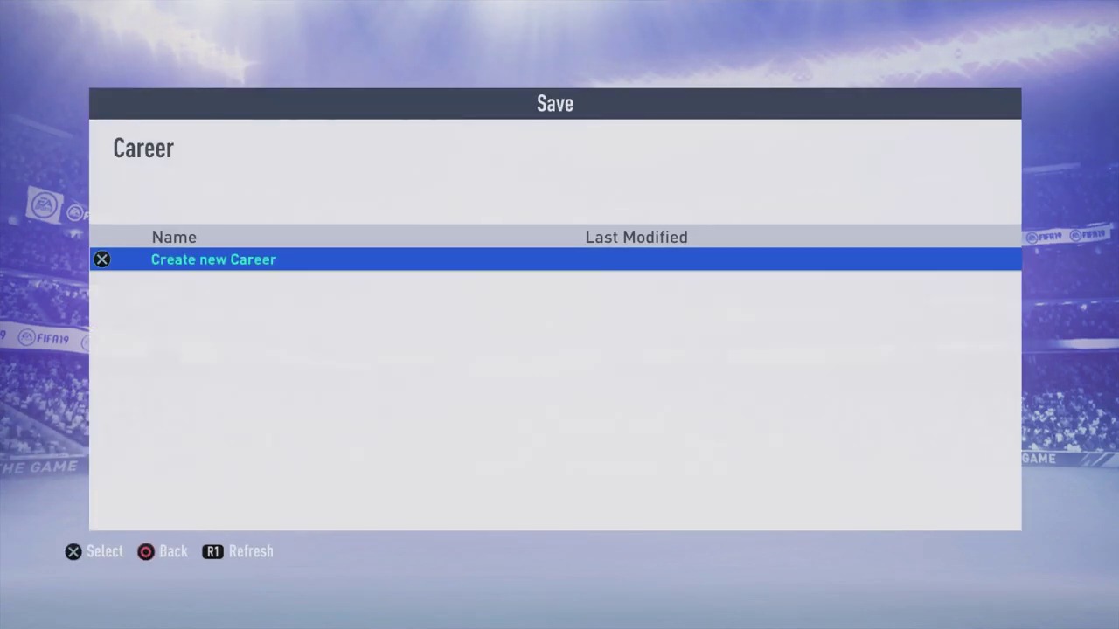
Create a new career save, replacing the suggested name with empty 5.
key(Return)
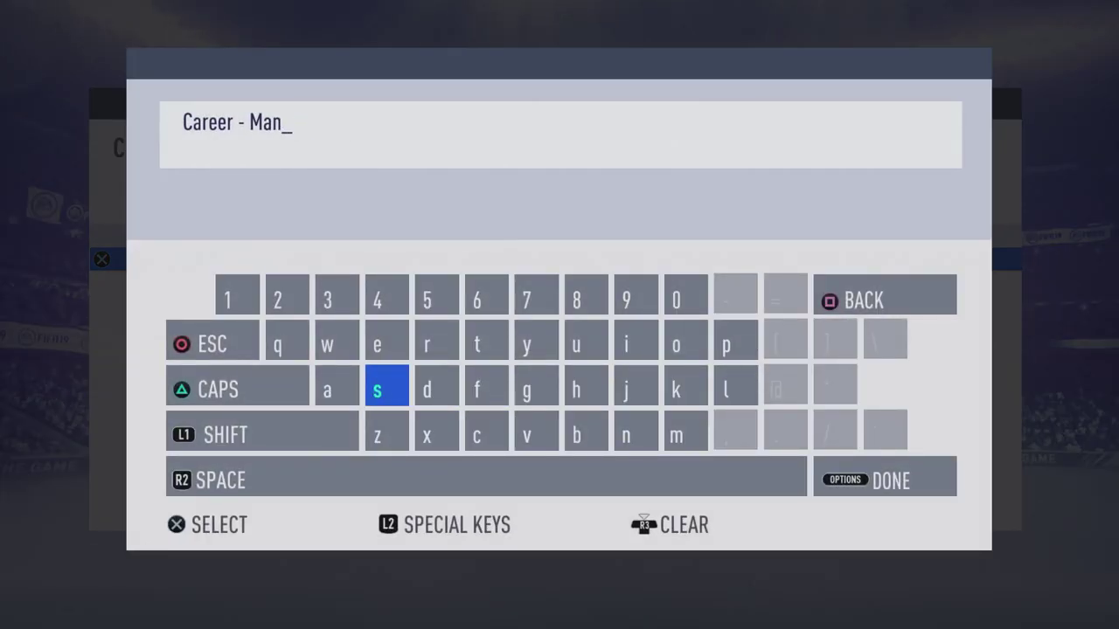
key(BackSpace)
key(BackSpace)
key(BackSpace)
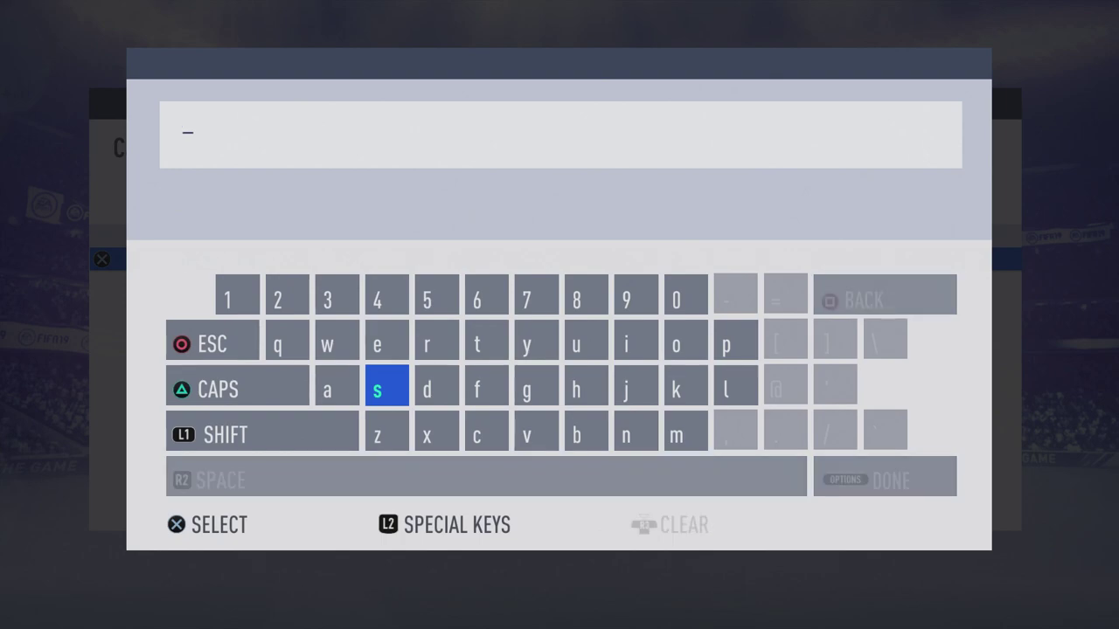
text(e)
key(Down)
key(Down)
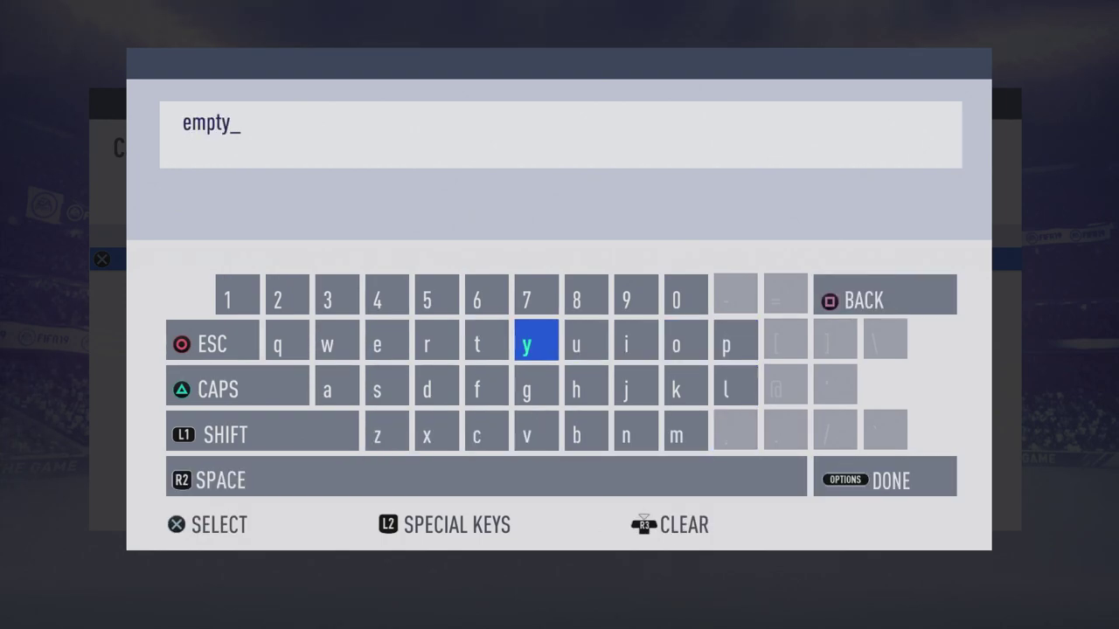
key(Escape)
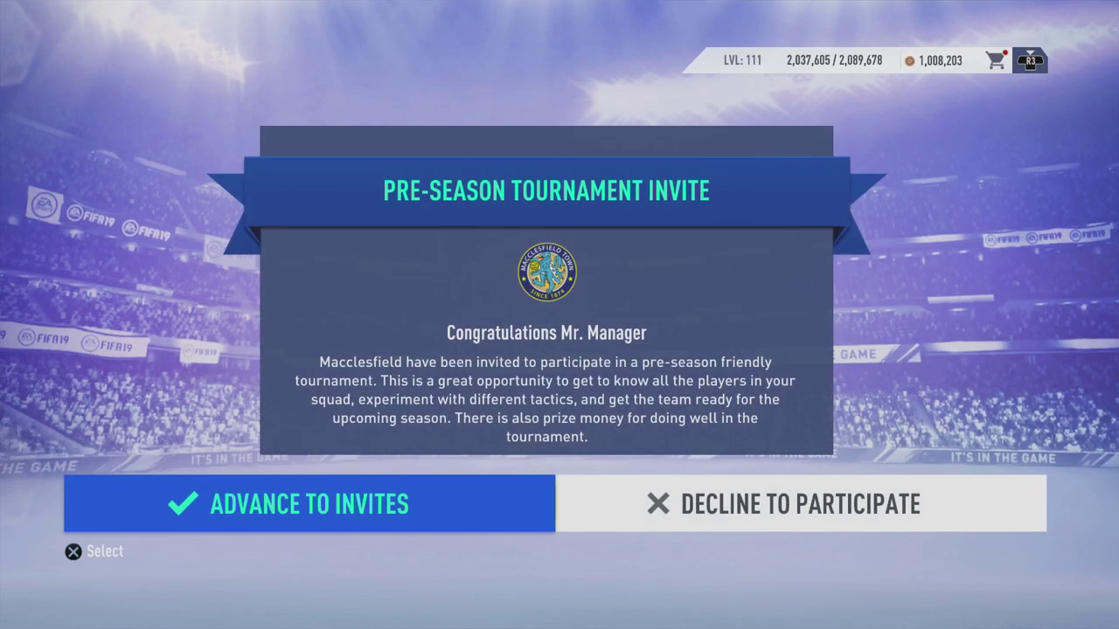
Decline the pre-season tournament invitation, then look through the Office and Season sections and return to Central.
click(800, 503)
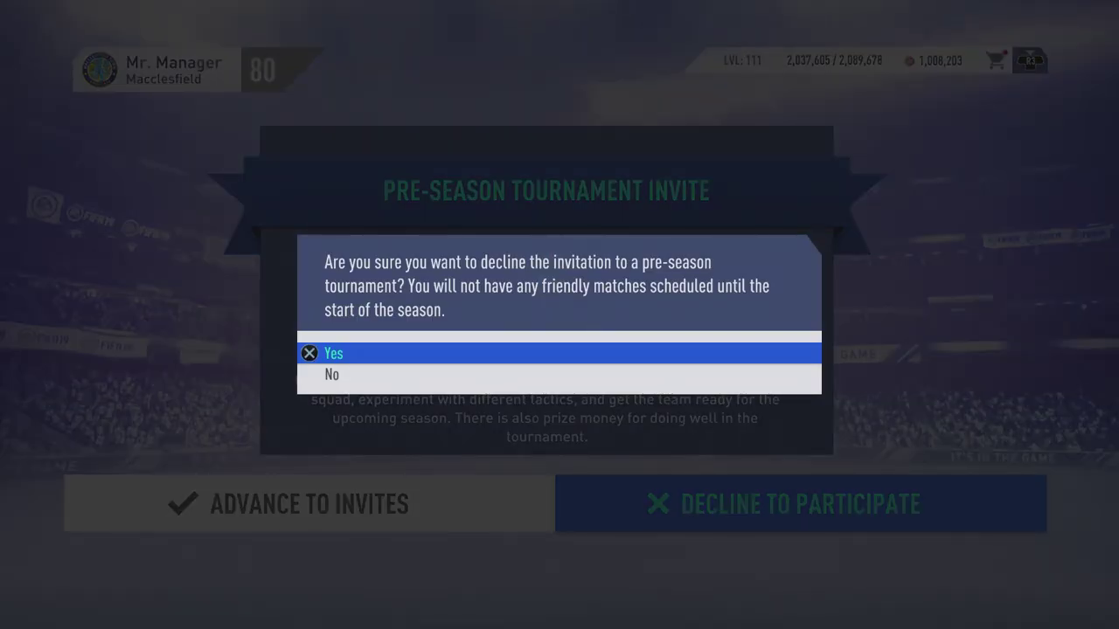
key(Return)
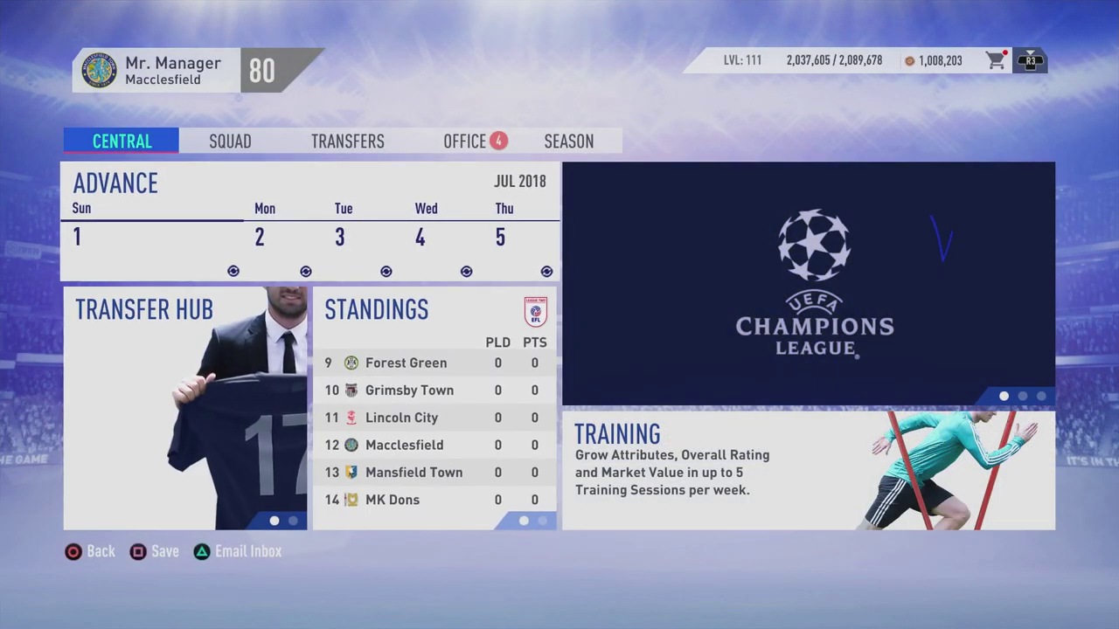
key(Left)
key(Left)
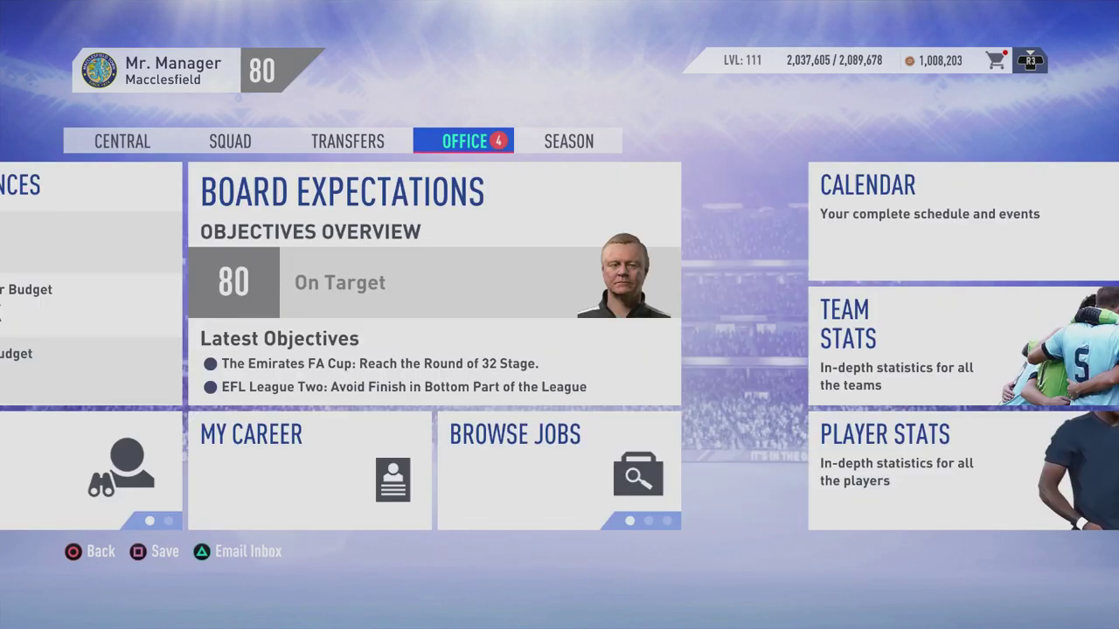
key(Right)
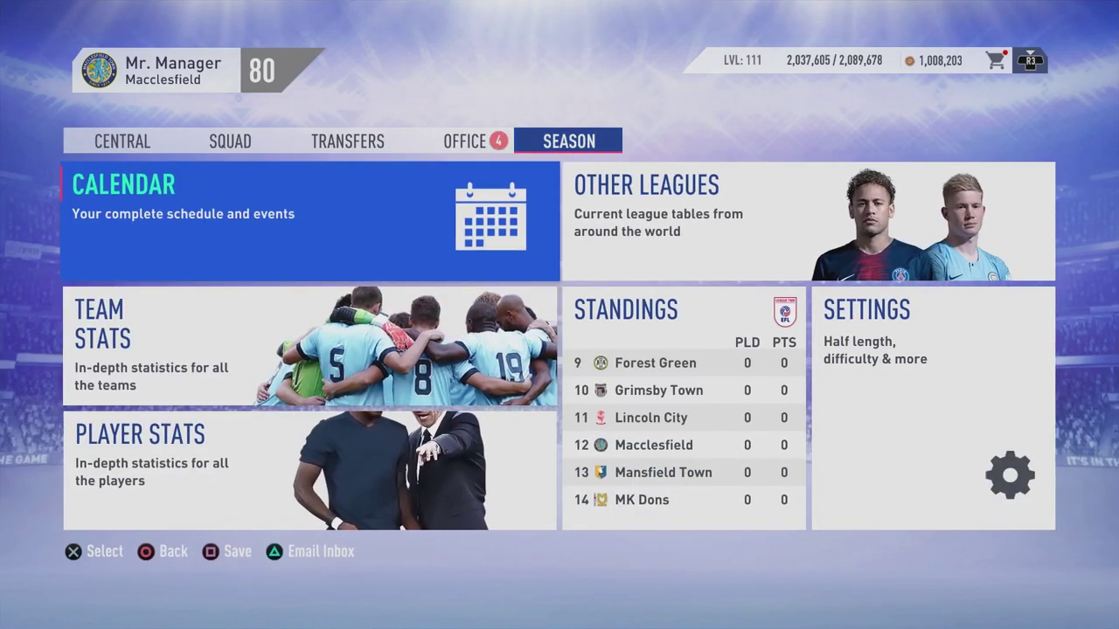
key(Right)
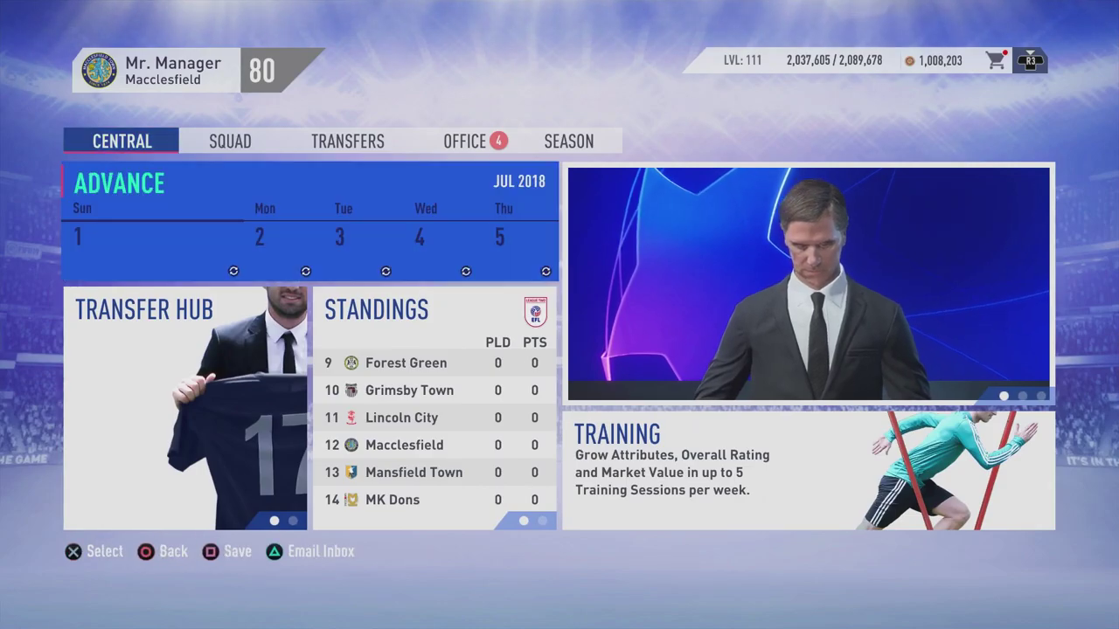
Save the Macclesfield career again as a new career file named empty 6.
key(s)
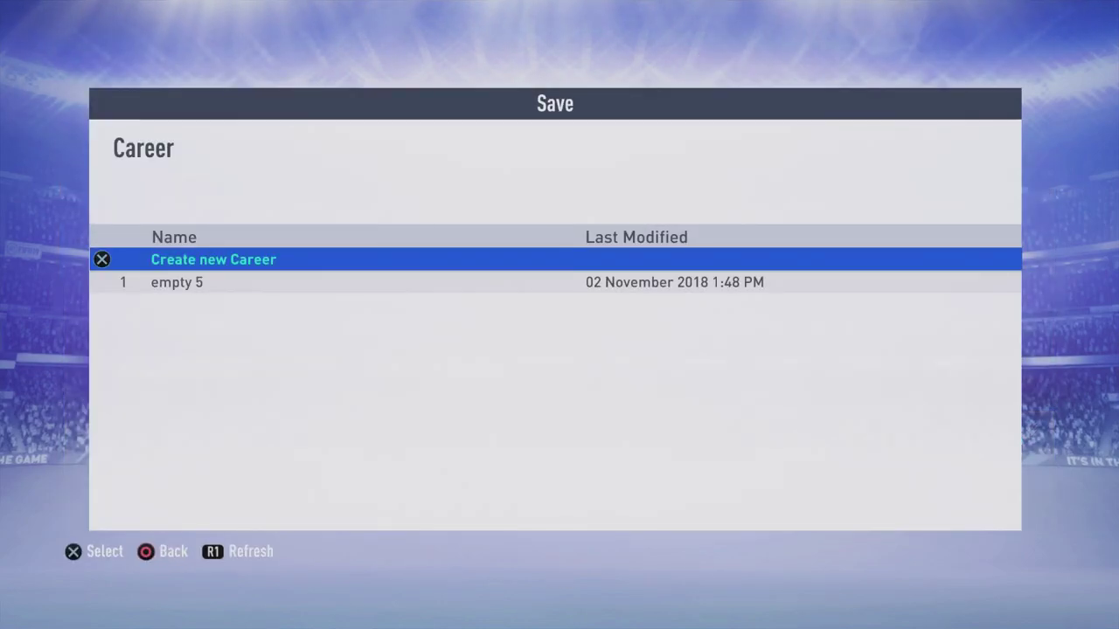
key(Return)
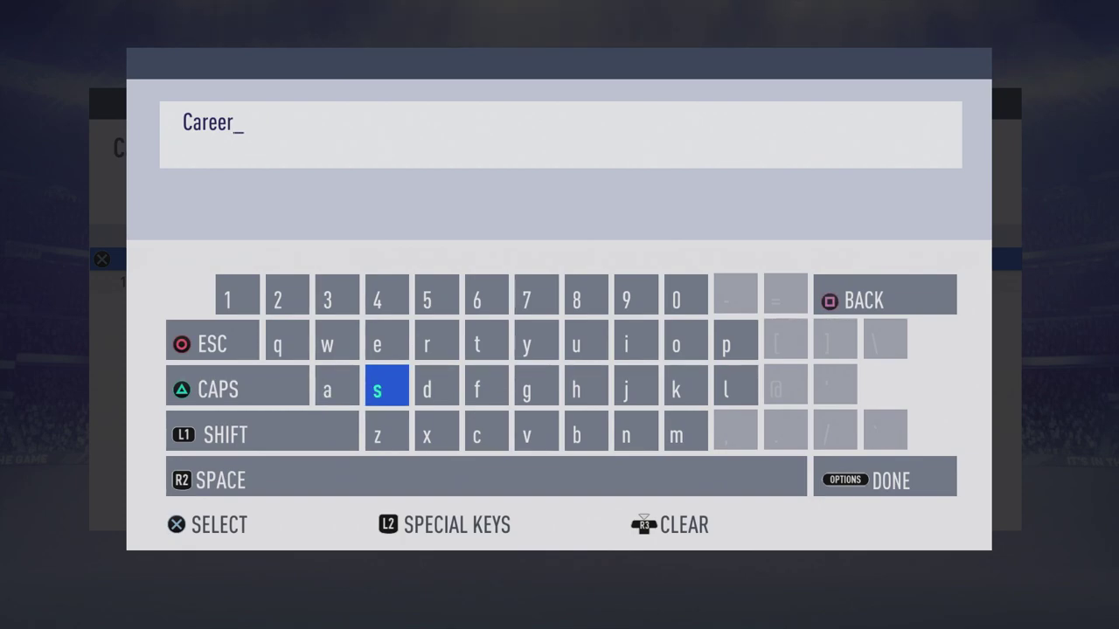
key(BackSpace)
key(BackSpace)
key(BackSpace)
key(shift)
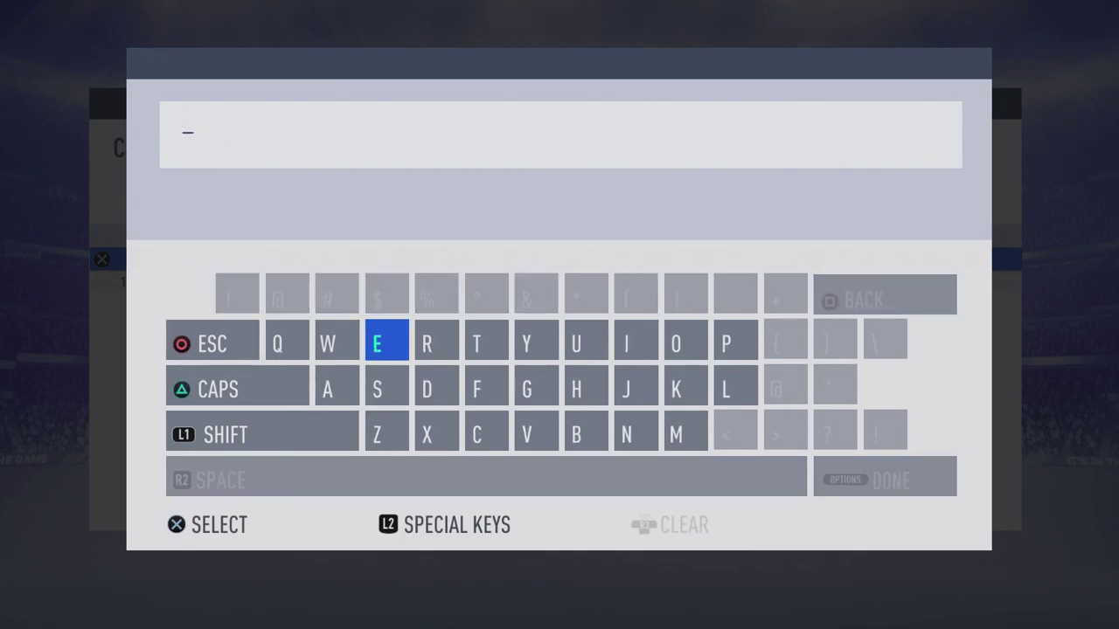
key(shift)
text(empty 6)
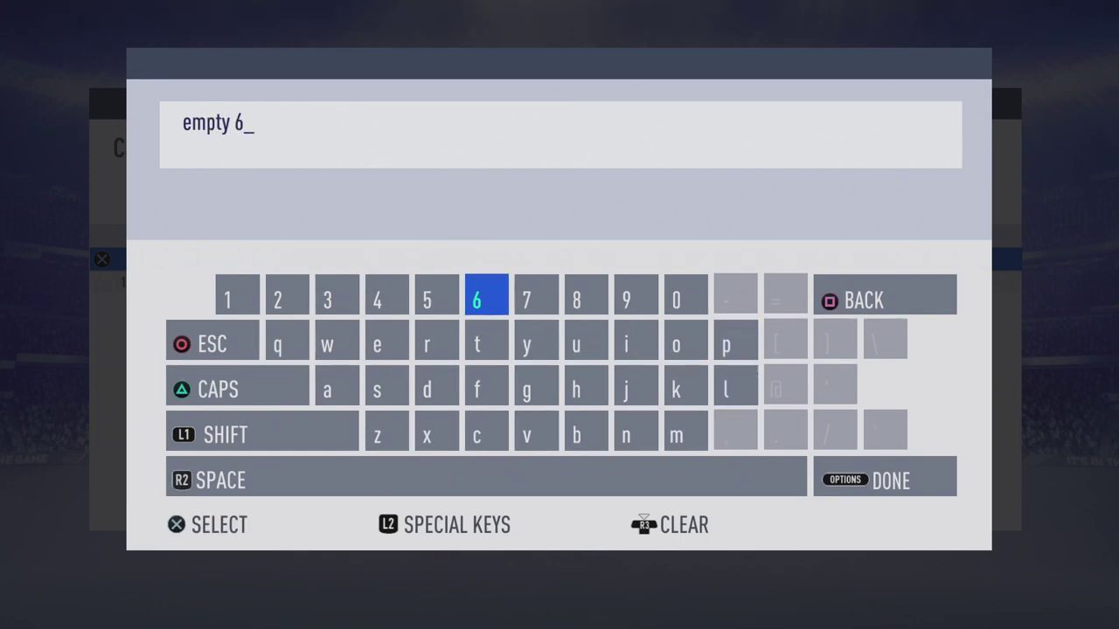
key(Return)
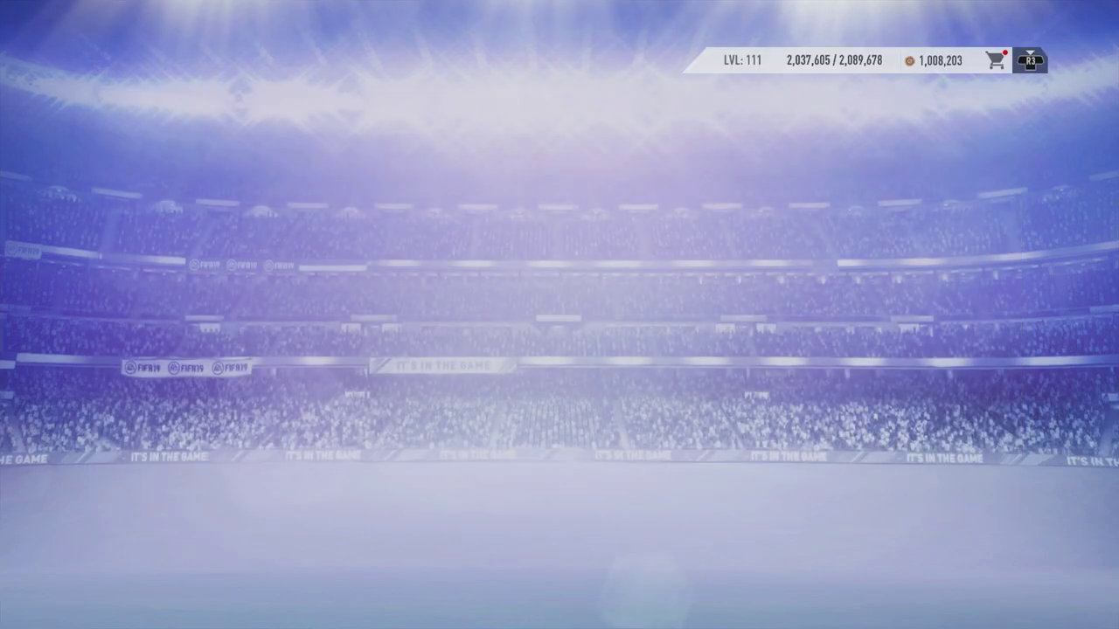
Save another copy of the career as a new file named empty 7.
key(square)
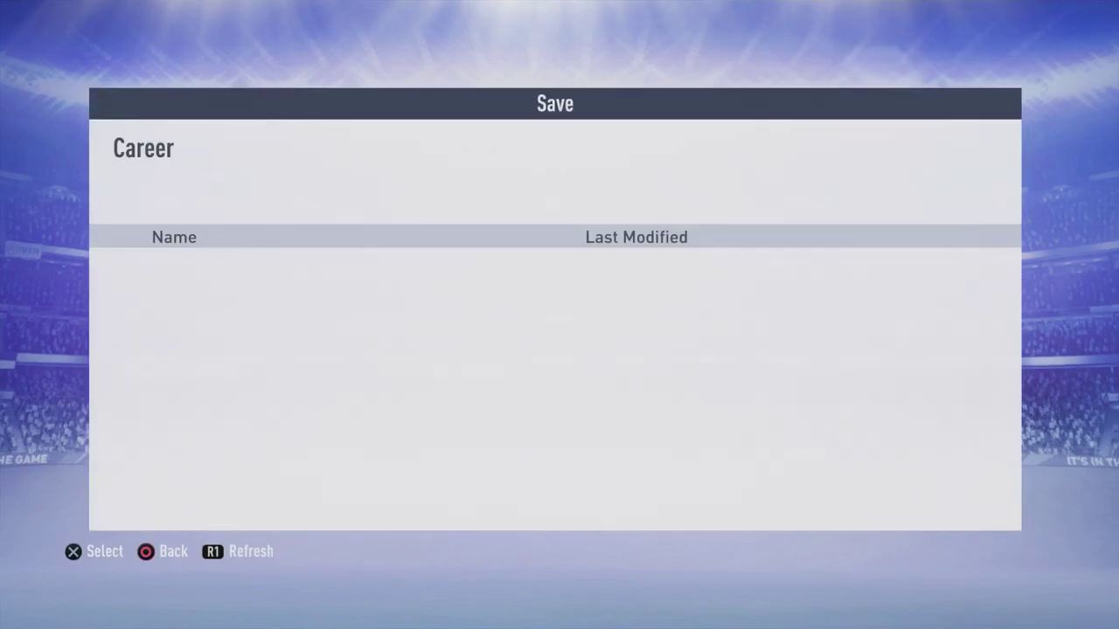
key(Return)
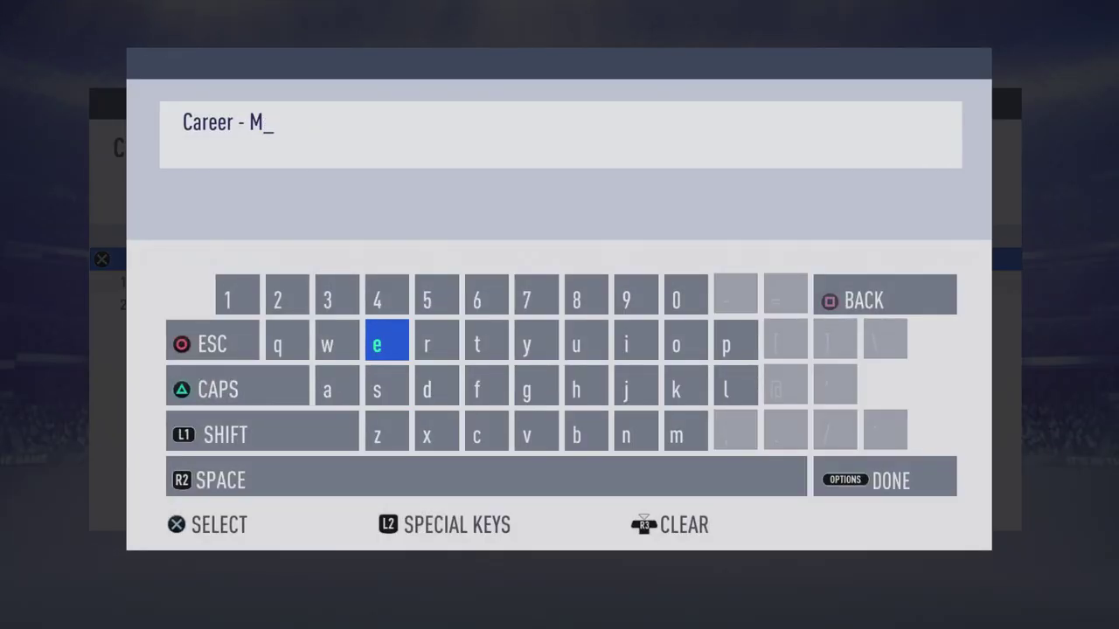
key(BackSpace)
text(e)
key(Down)
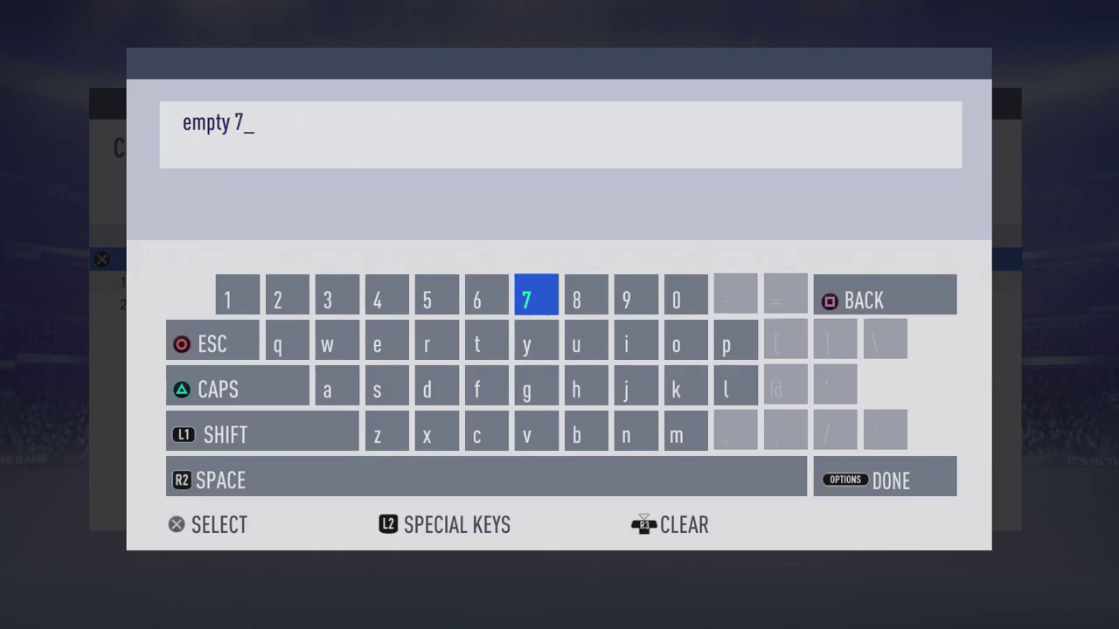
key(Return)
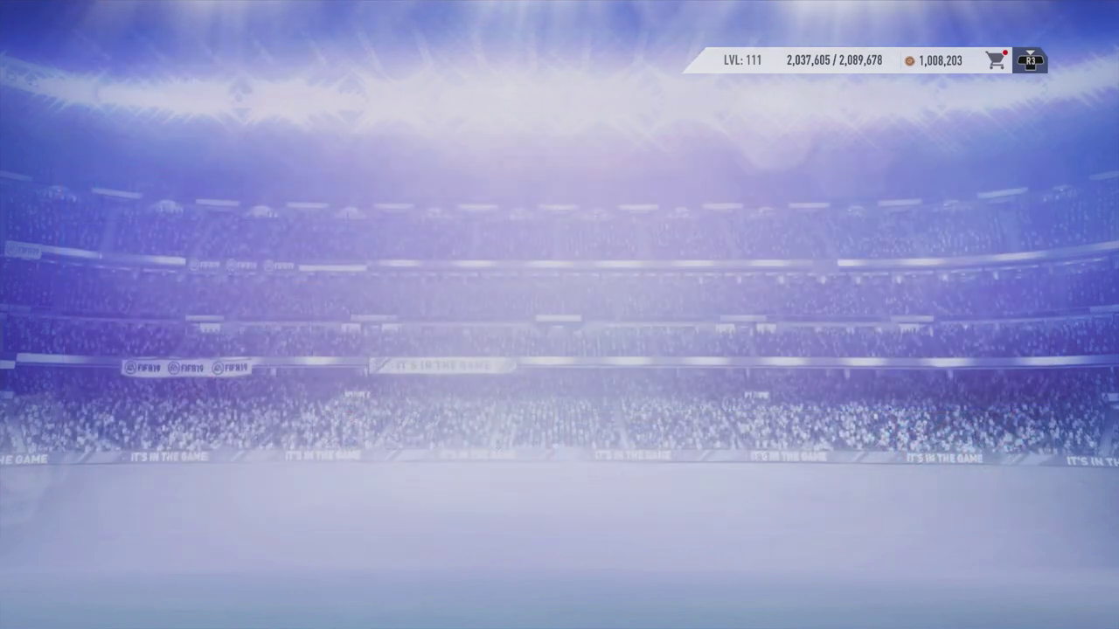
Save one more copy of the career as a new file named empty 8.
key(Return)
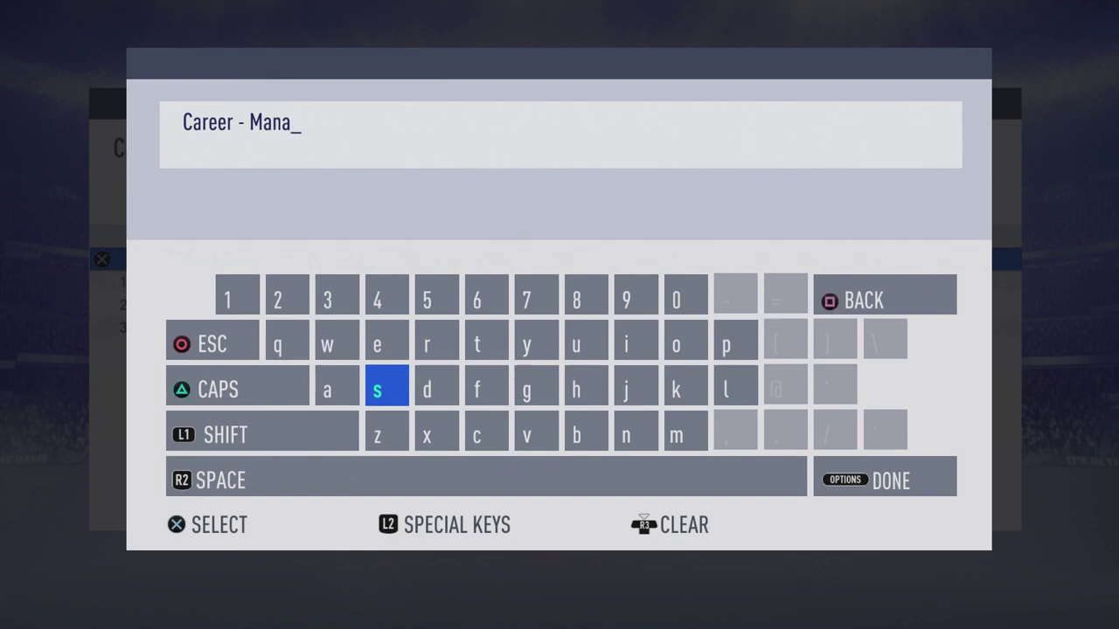
key(BackSpace)
key(BackSpace)
text(empty 8)
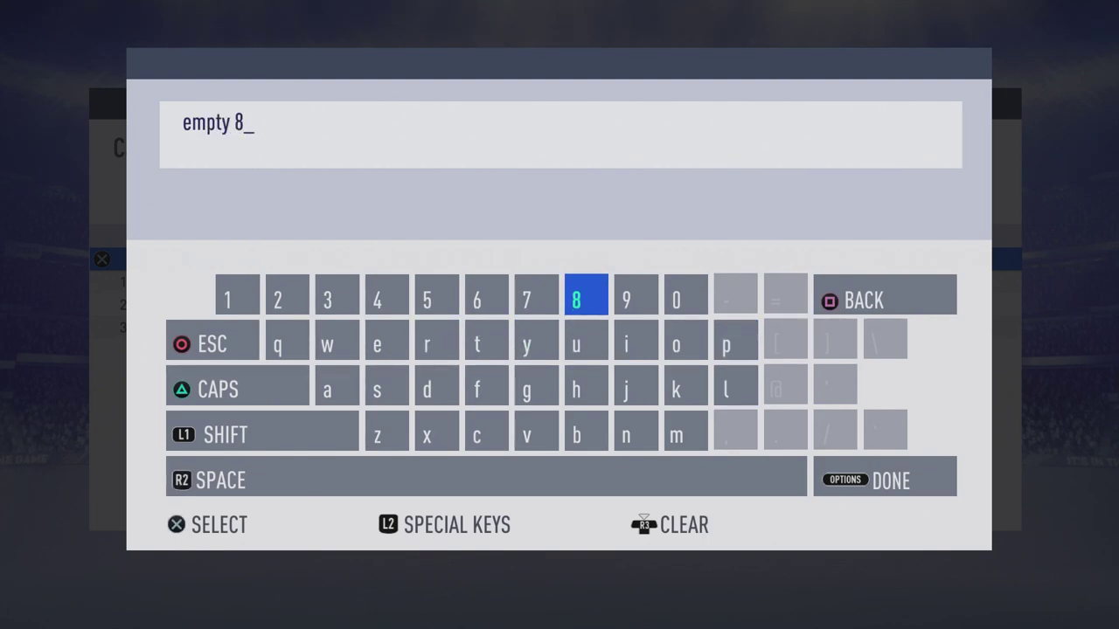
key(Return)
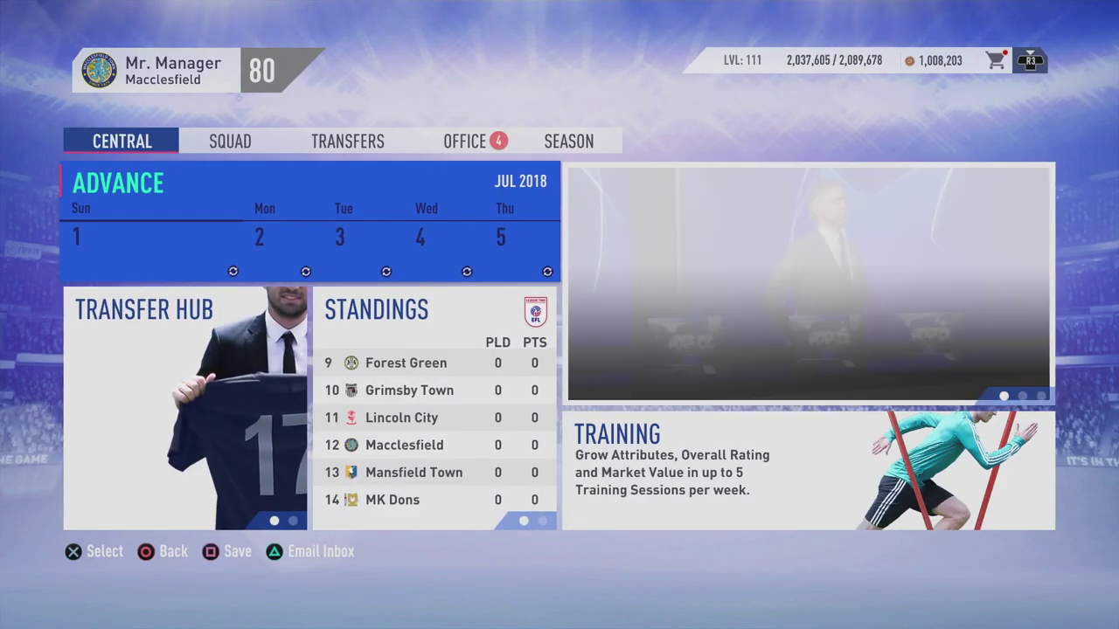
key(Up)
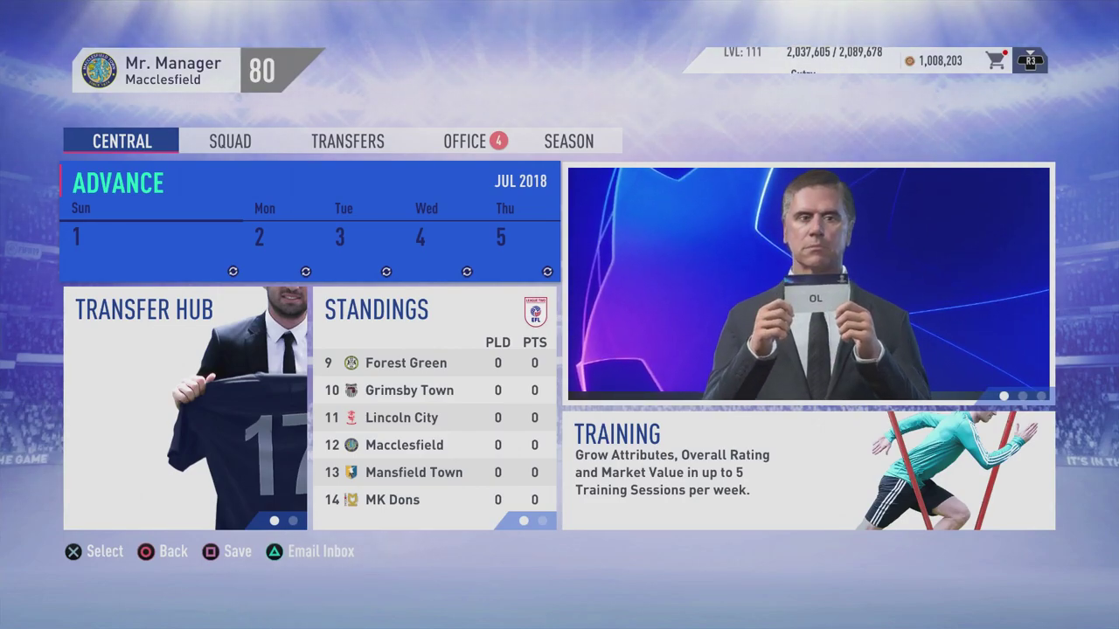
key(Right)
key(Left)
key(Up)
key(Down)
key(Up)
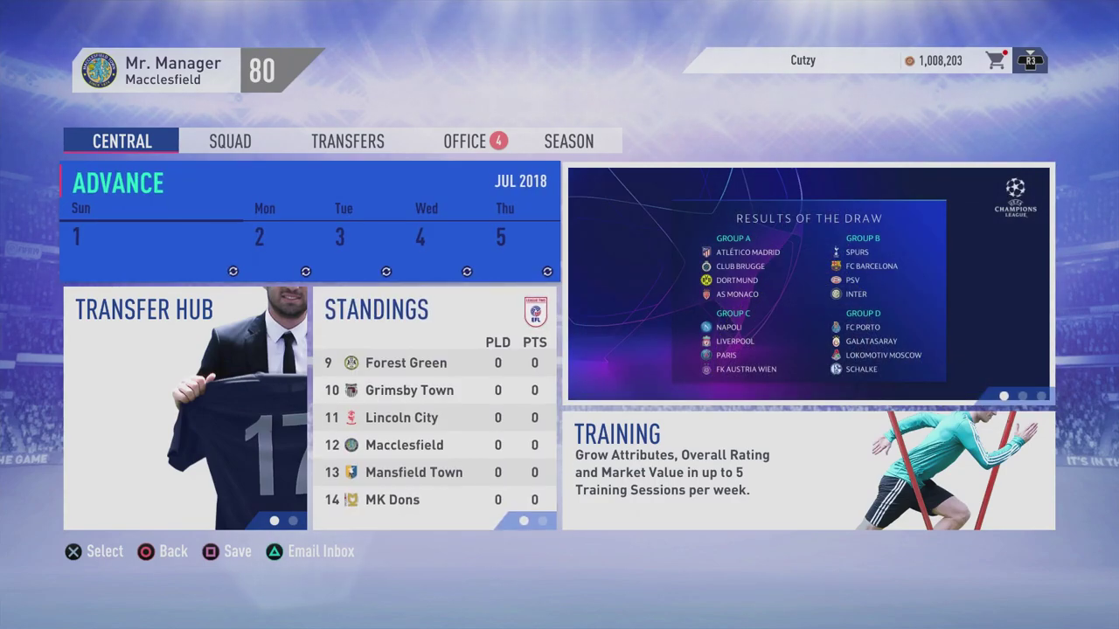
key(Down)
key(Up)
key(Up)
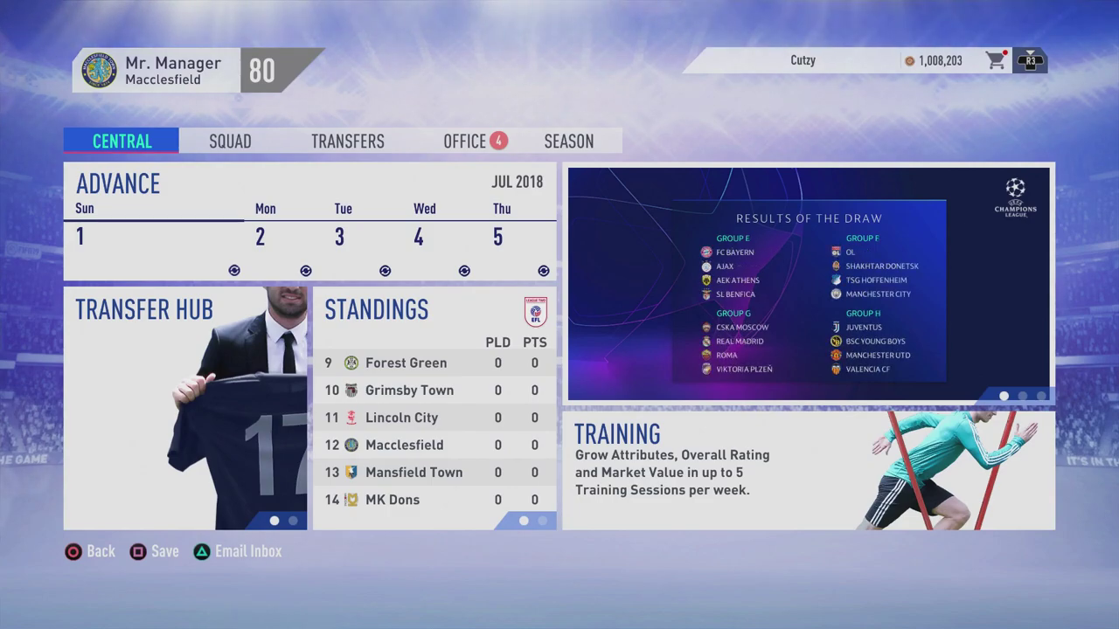
key(Down)
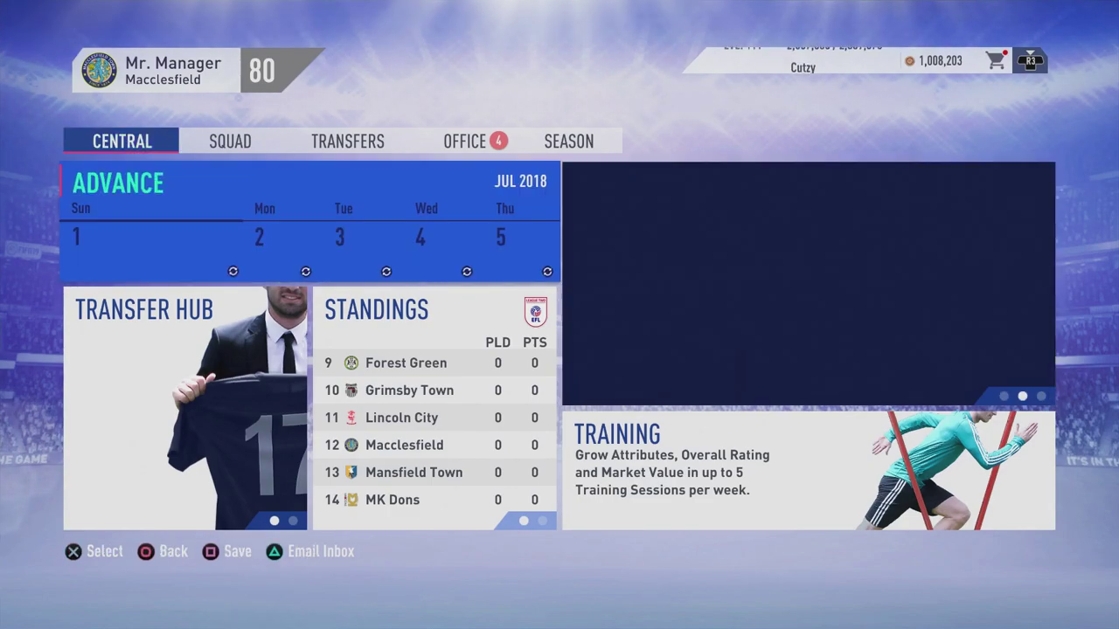
key(Down)
key(Right)
key(Right)
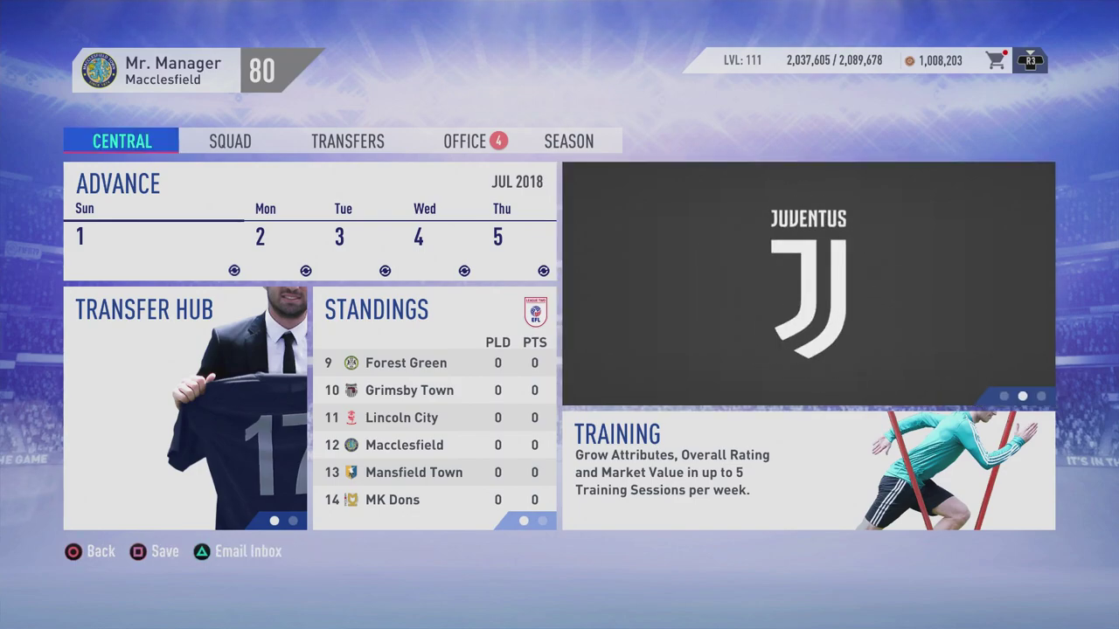
key(Down)
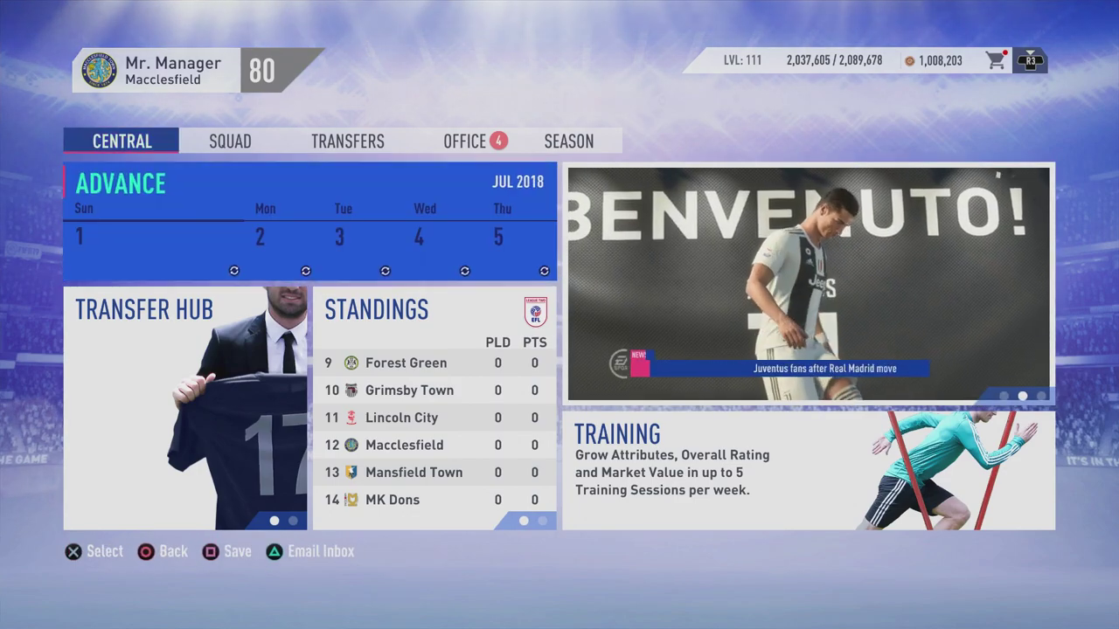
key(Right)
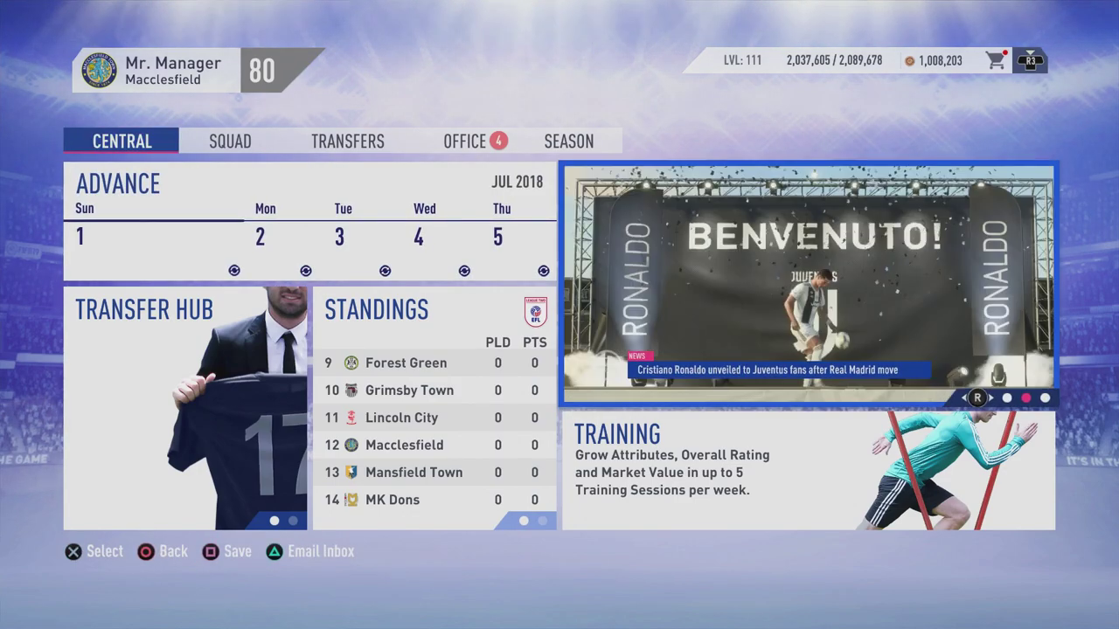
Leave the Macclesfield career and close FIFA 19, returning to the console's home screen.
key(Left)
key(Up)
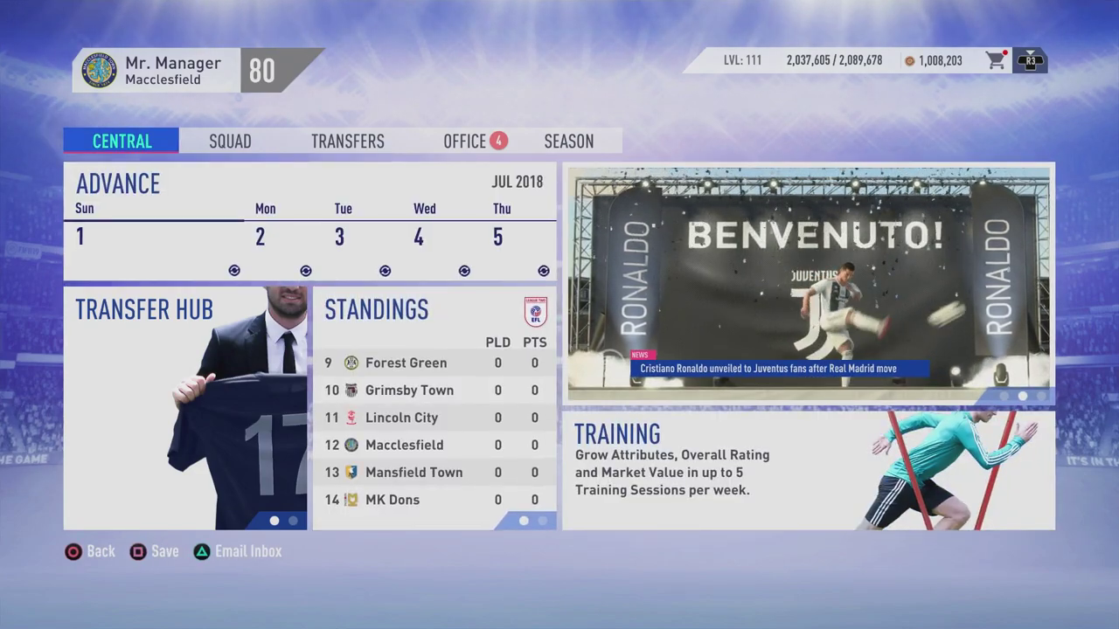
key(Down)
key(super)
key(Return)
key(Return)
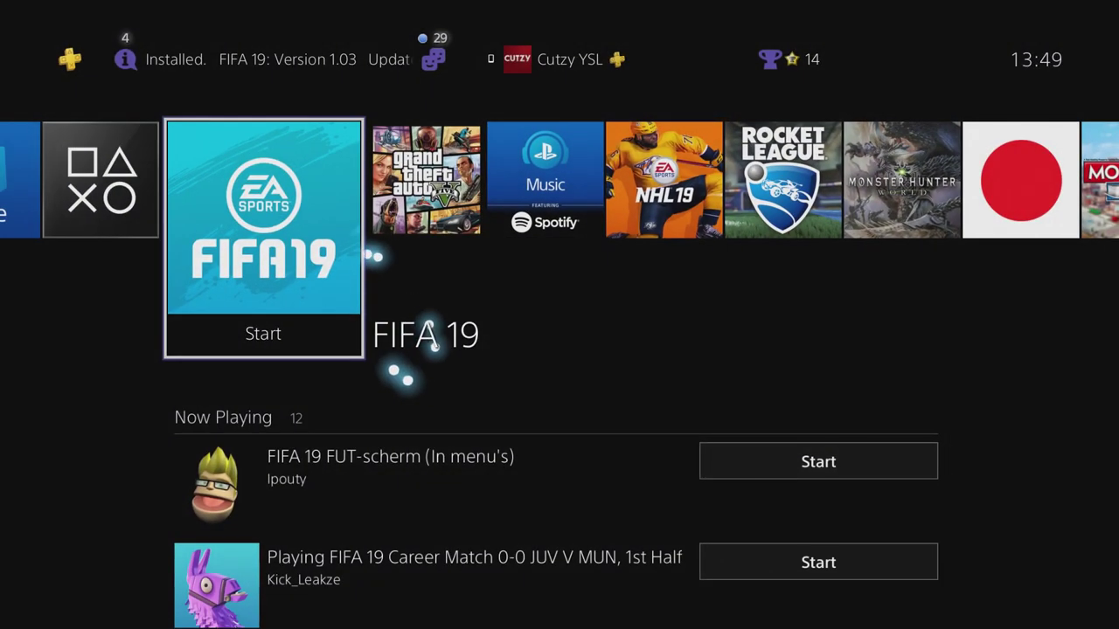
Open Application Saved Data Management in the console's Settings.
key(Up)
key(Left)
key(Return)
key(Down)
key(Down)
key(Down)
key(Down)
key(Down)
key(Down)
key(Down)
key(Down)
key(Down)
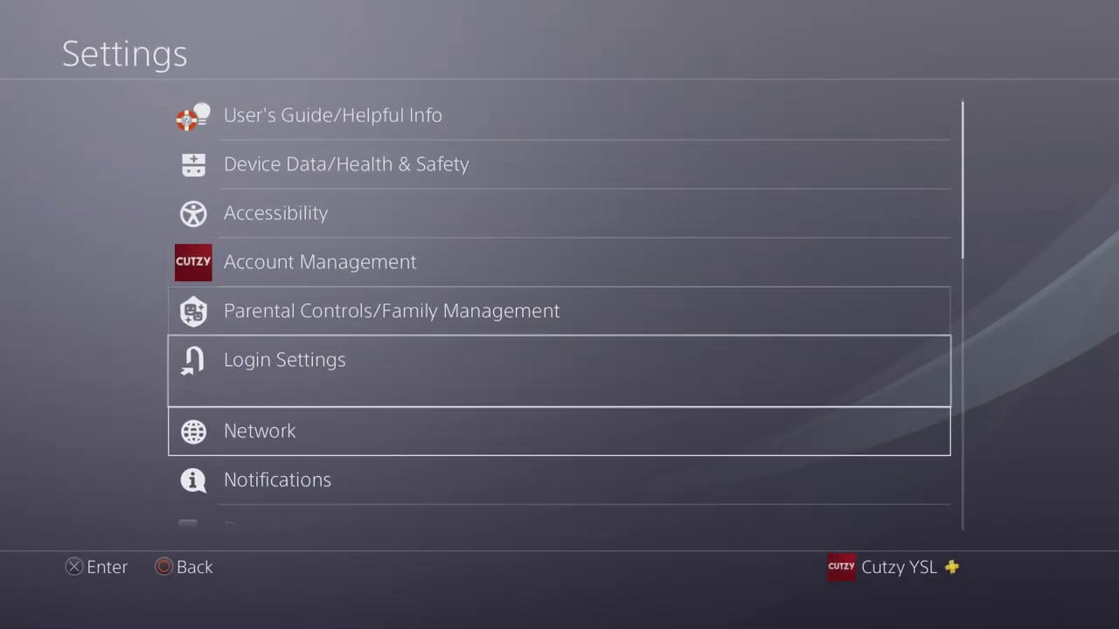
key(Up)
key(Return)
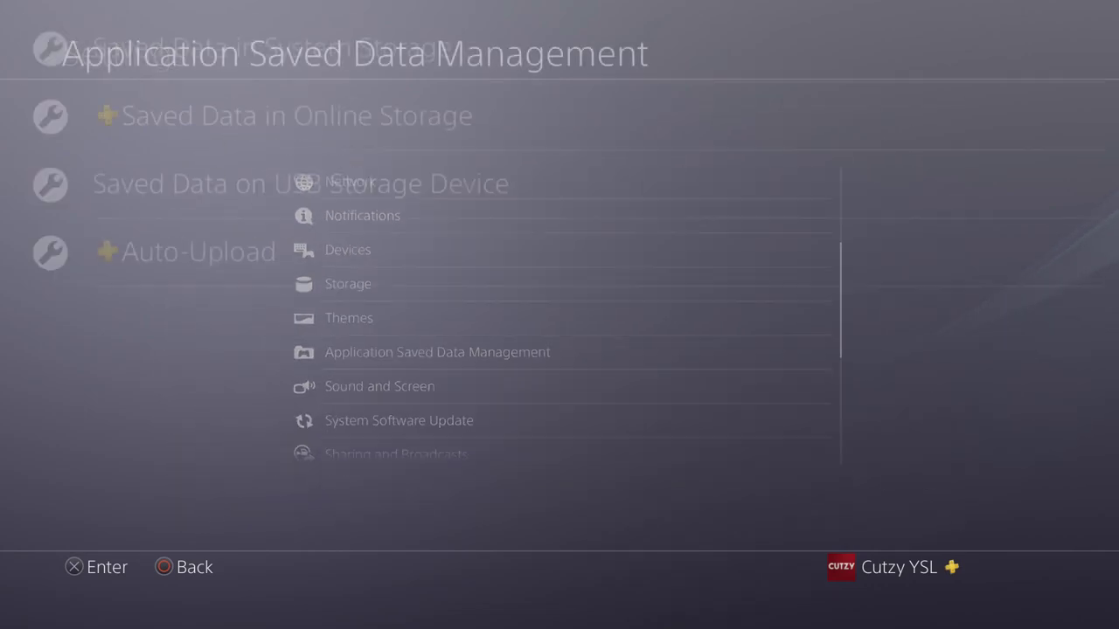
Open the list of games whose saved data in online storage can be downloaded to system storage.
key(Down)
key(Up)
key(Down)
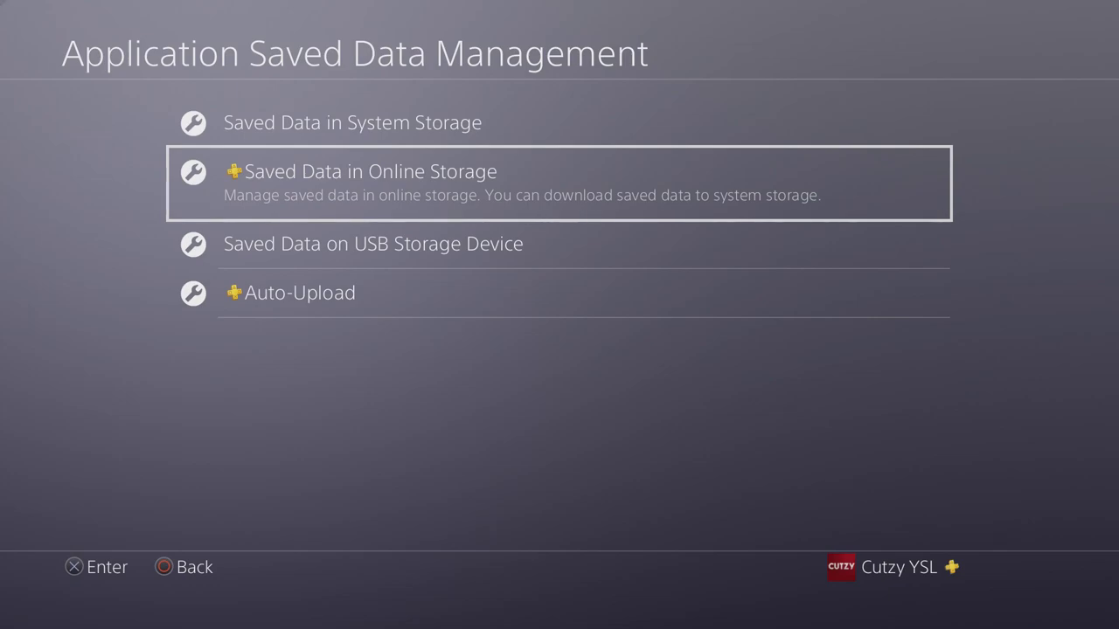
key(Down)
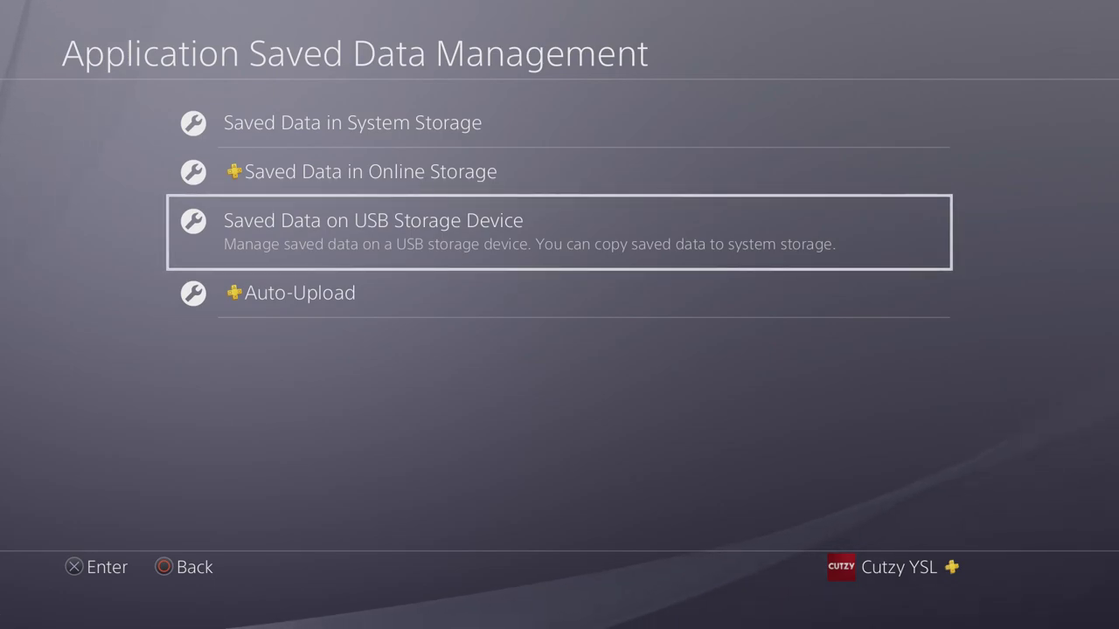
key(Up)
key(Down)
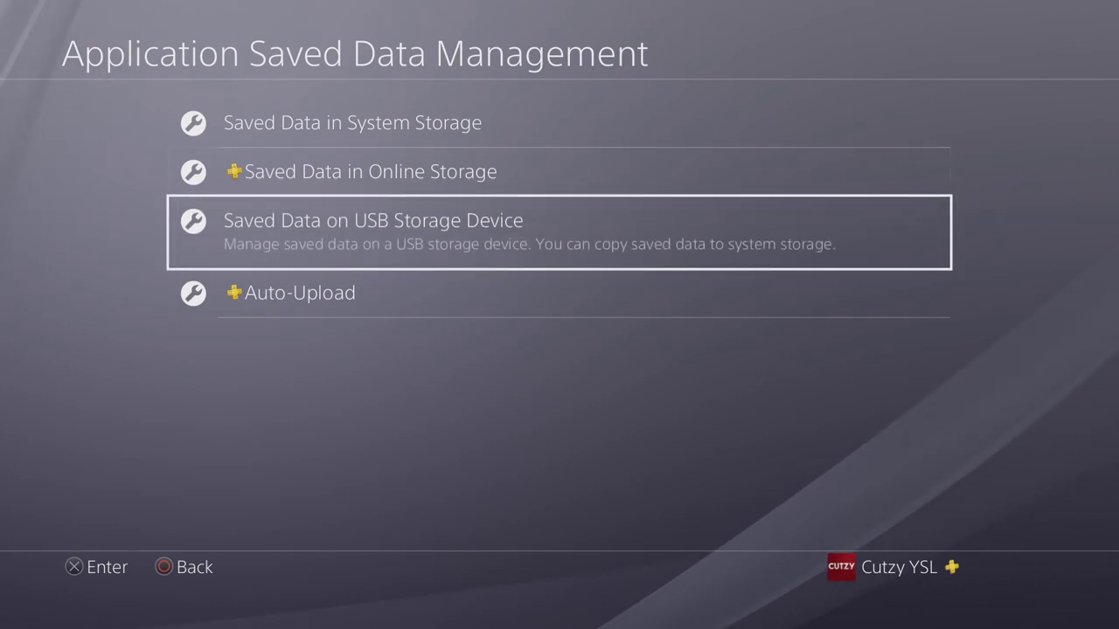
key(Up)
key(Return)
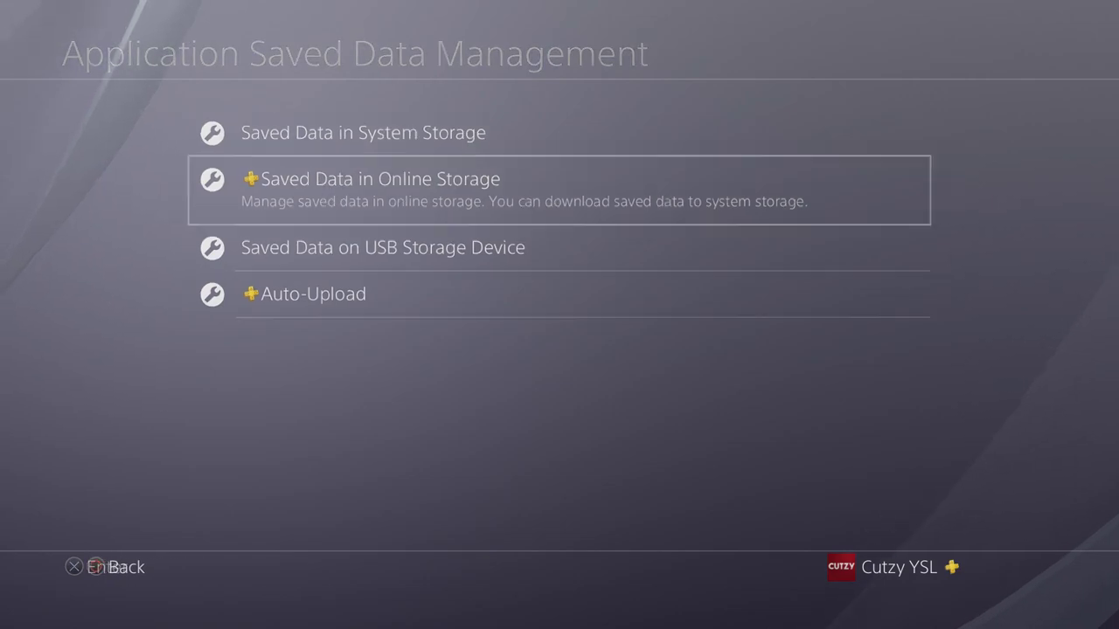
key(Return)
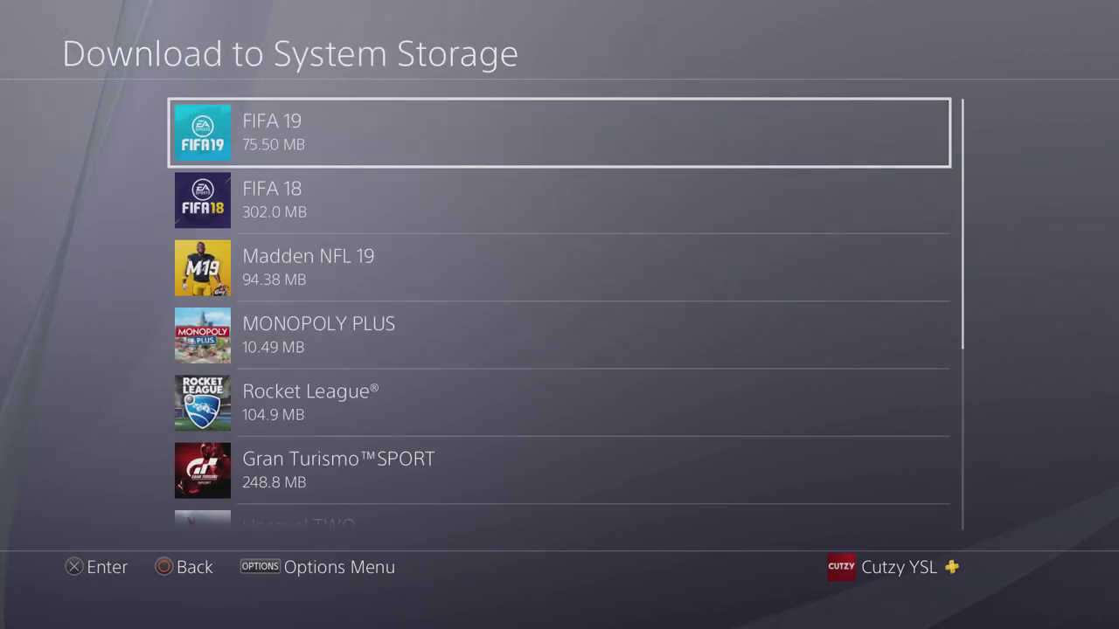
Download the FIFA 19 saves empty 1, empty 2, empty 3 and empty 4 from online storage to system storage.
key(Return)
key(Return)
key(Down)
key(Return)
key(Down)
key(Return)
key(Down)
key(Return)
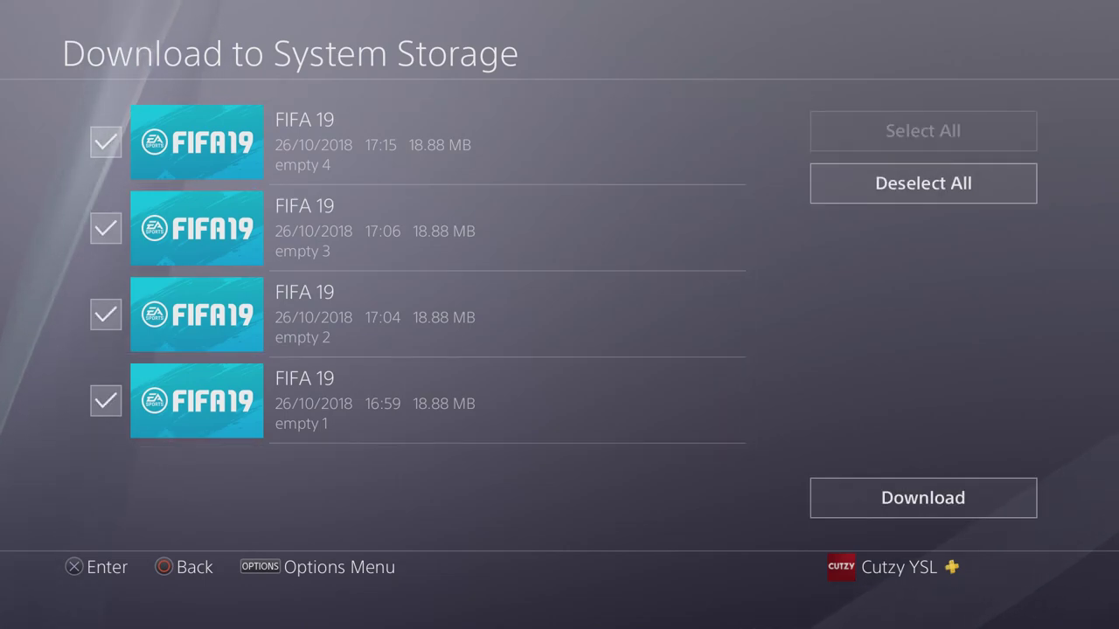
key(Right)
key(Return)
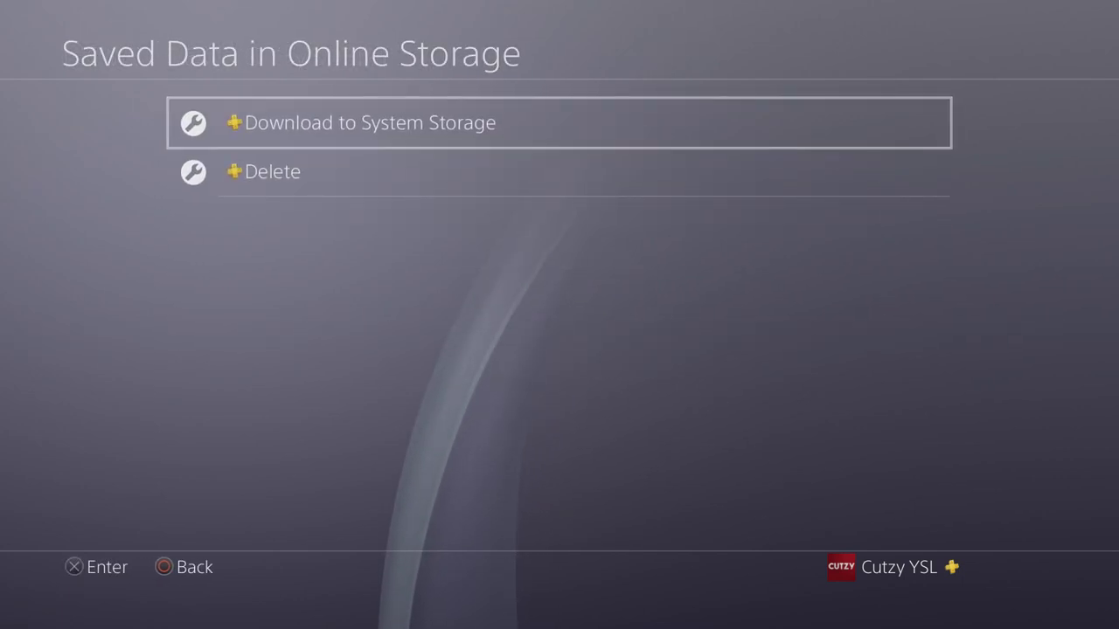
Return from the saved data settings to the home screen and start FIFA 19.
key(Escape)
key(Escape)
key(Escape)
key(Down)
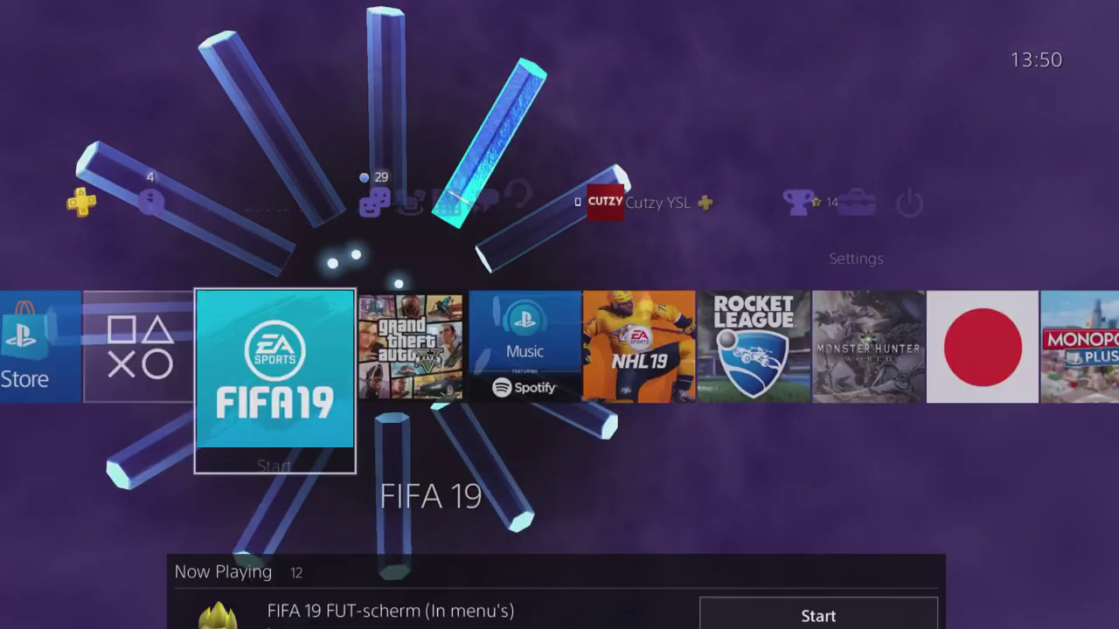
key(Return)
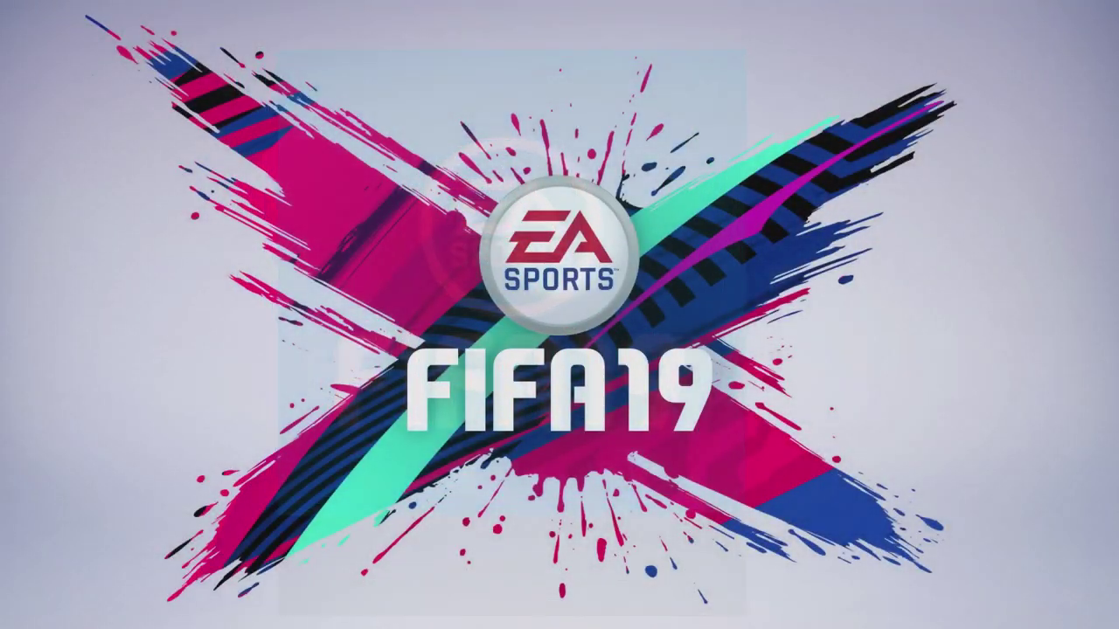
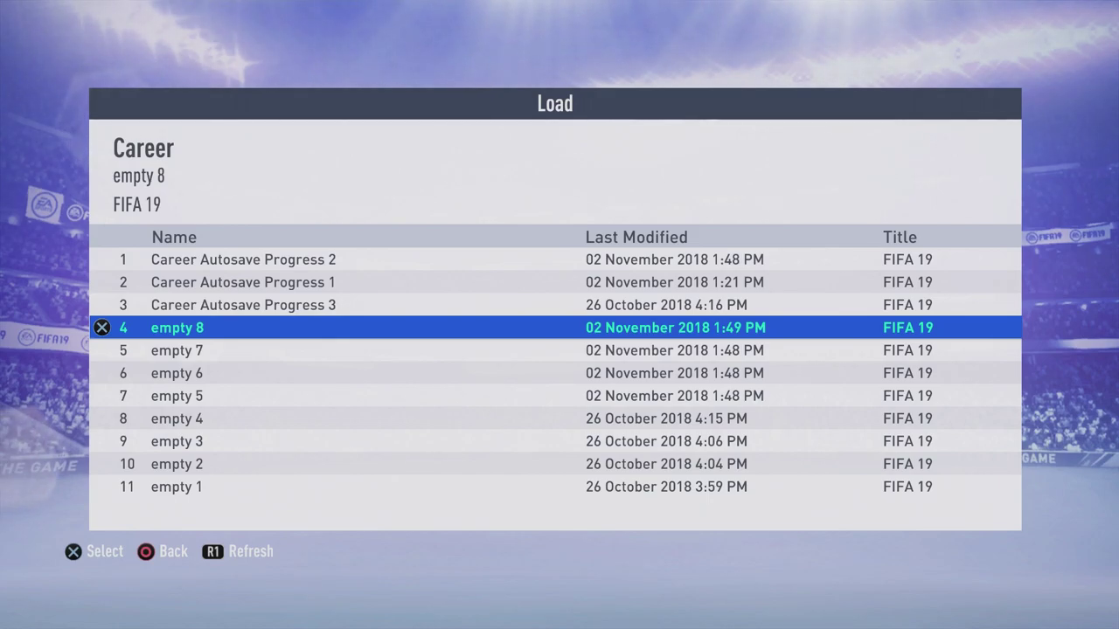
Examine the career Load list, comparing the placeholder saves empty 1 to empty 4 with empty 5 to empty 8.
key(Down)
key(Down)
key(Down)
key(Down)
key(Down)
key(Down)
key(Down)
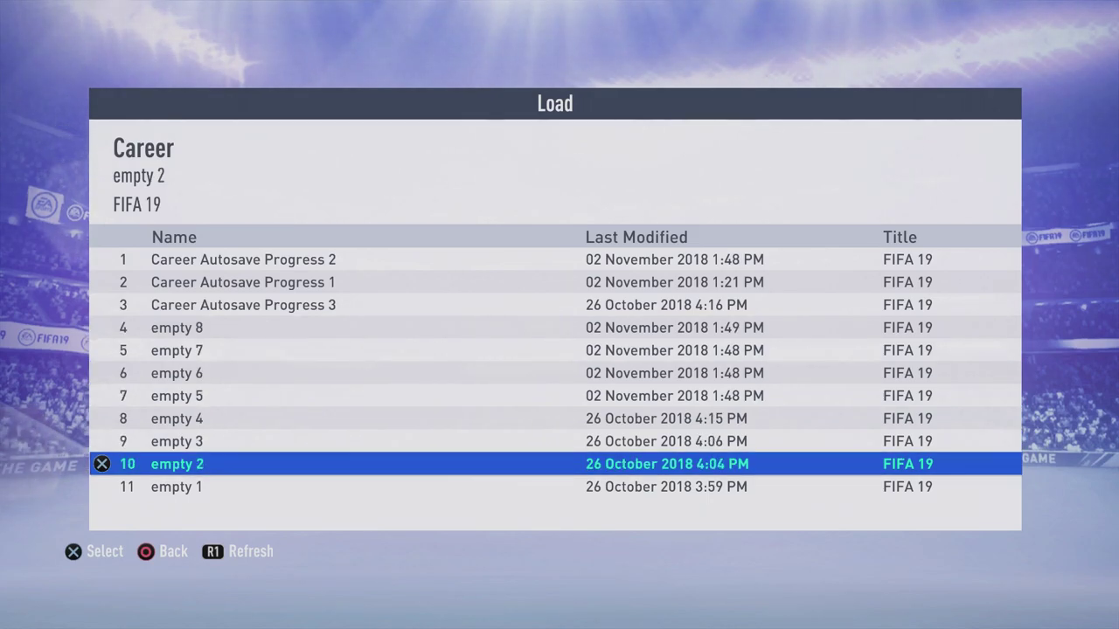
key(Up)
key(Up)
key(Up)
key(Up)
key(Up)
key(Up)
key(Up)
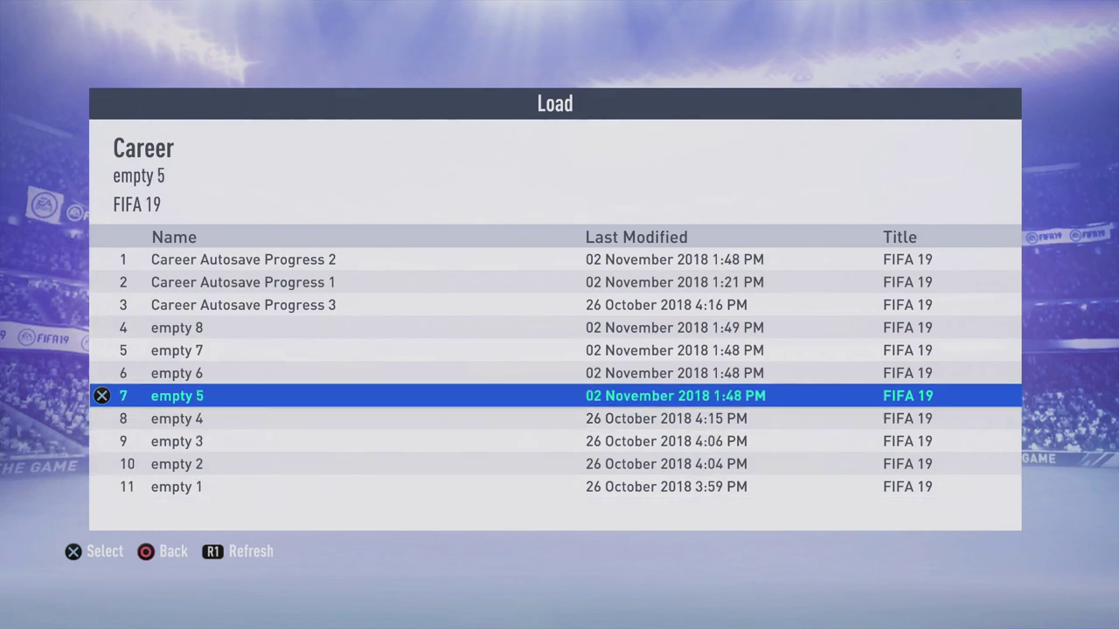
key(Down)
key(Down)
key(Down)
key(Down)
key(Down)
key(Down)
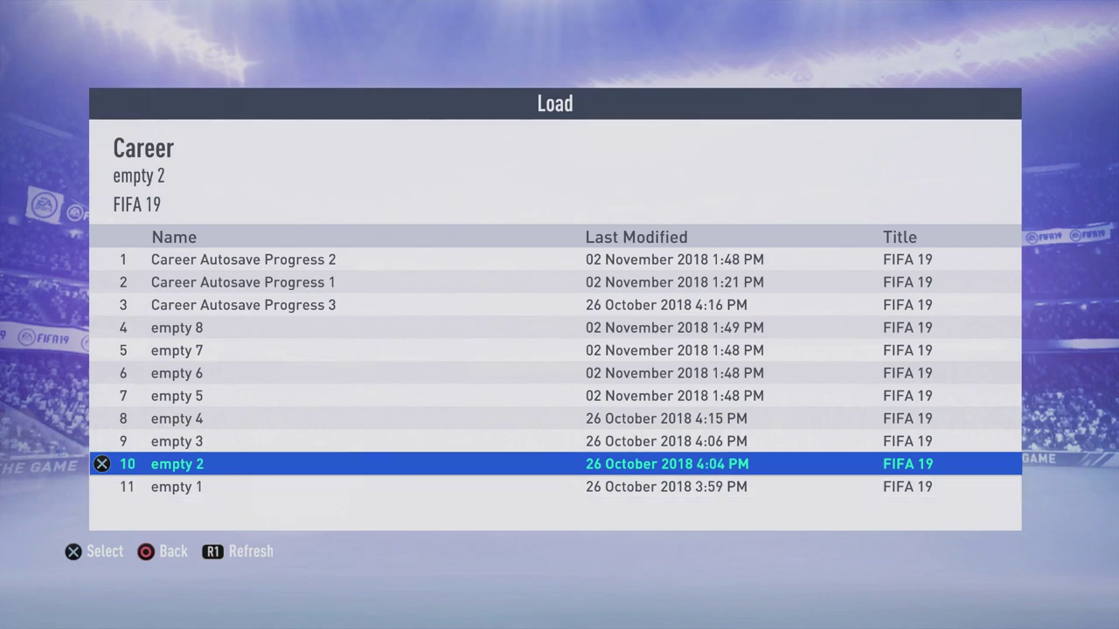
key(Up)
key(Up)
key(Up)
key(Up)
key(Up)
key(Up)
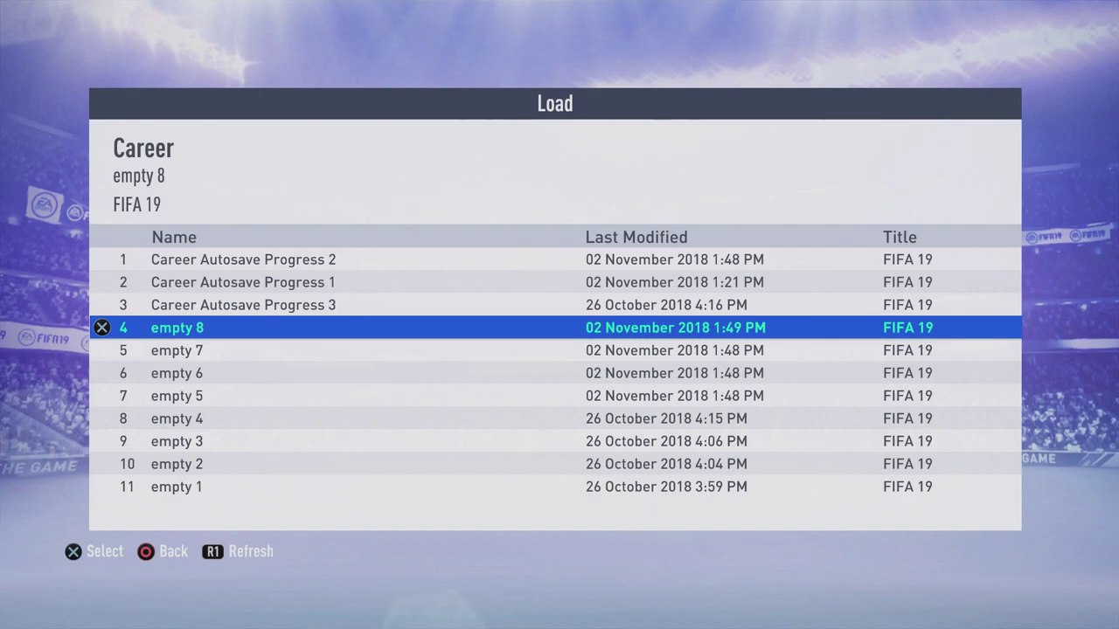
key(Down)
key(Down)
key(Down)
key(Down)
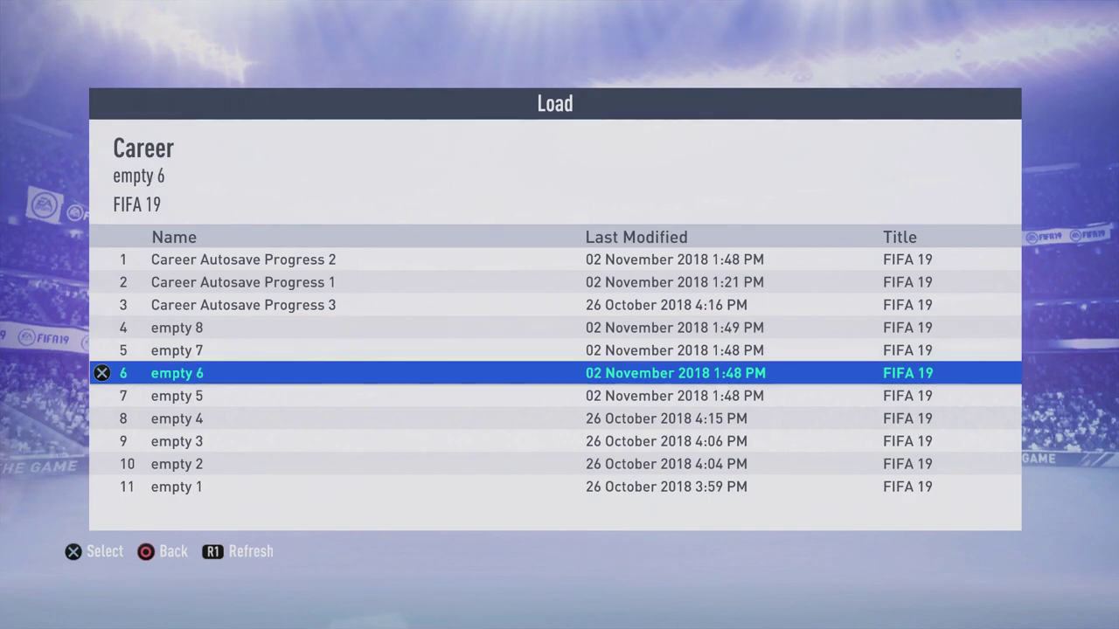
key(Down)
key(Down)
key(Down)
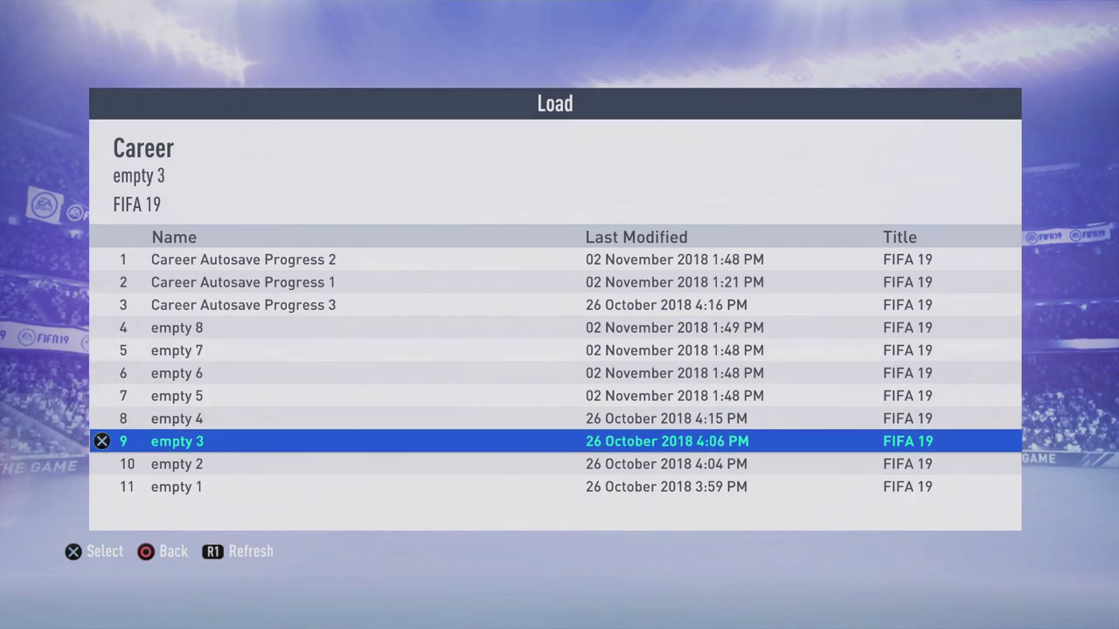
key(Up)
key(Up)
key(Up)
key(Up)
key(Up)
key(Up)
key(Up)
key(Down)
key(Down)
key(Down)
key(Down)
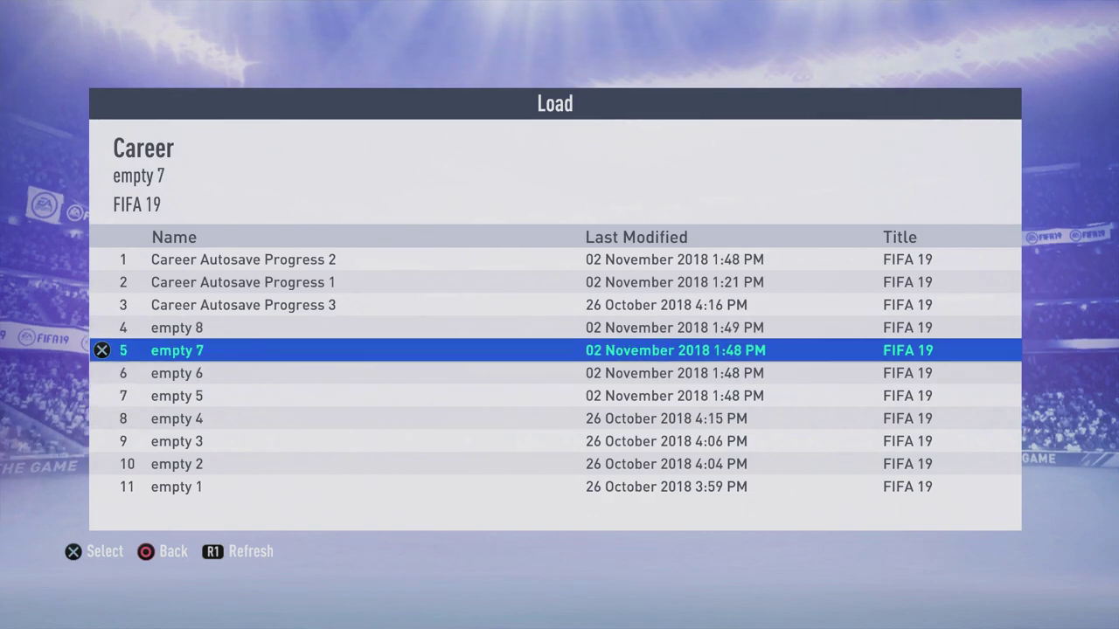
key(Down)
key(Down)
key(Up)
key(Down)
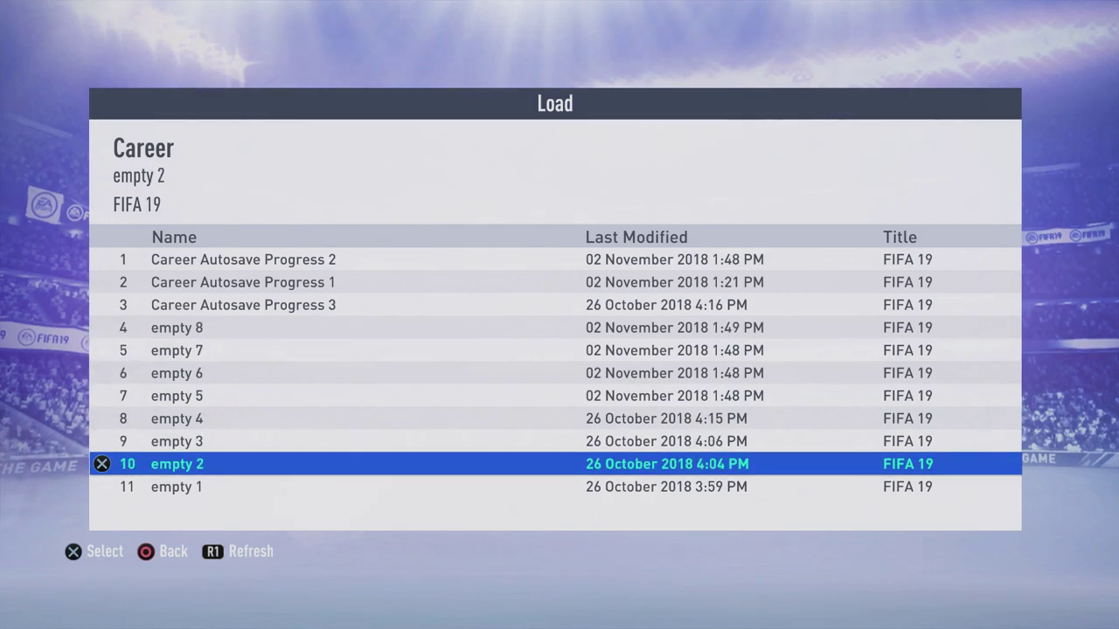
key(Up)
key(Down)
key(Up)
key(Up)
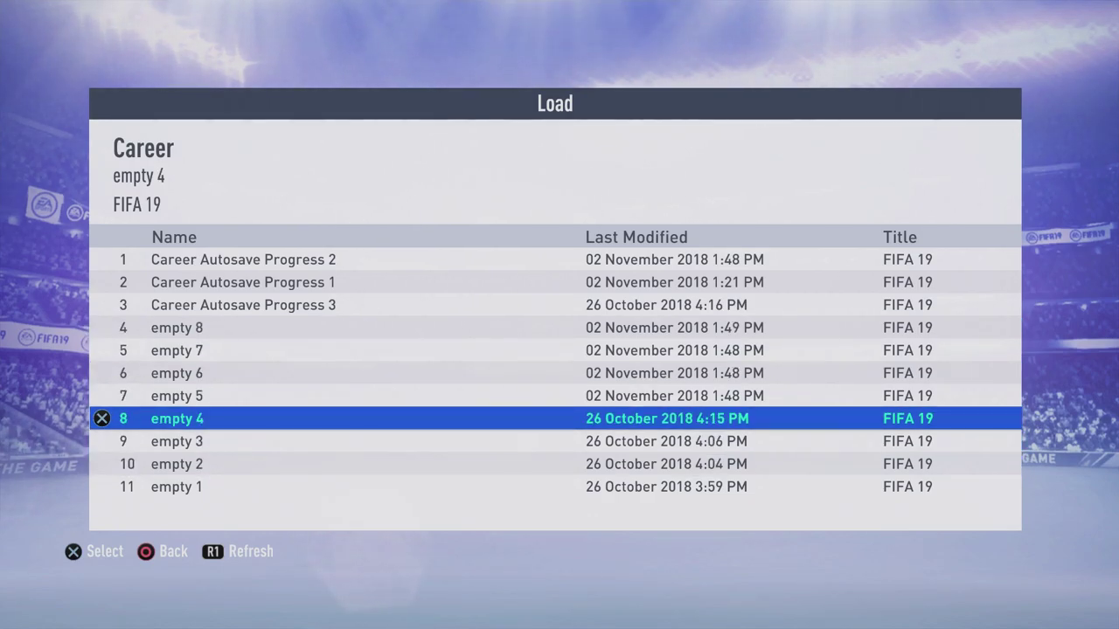
key(Down)
key(Down)
key(Down)
key(Up)
key(Up)
key(Up)
key(Up)
key(Up)
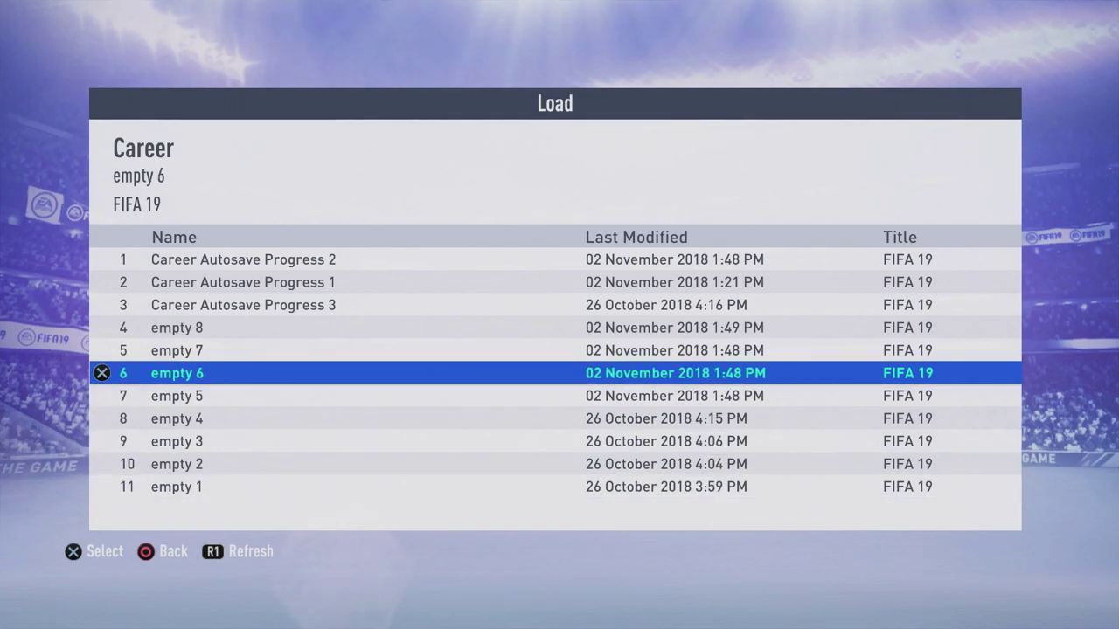
key(Down)
key(Down)
key(Up)
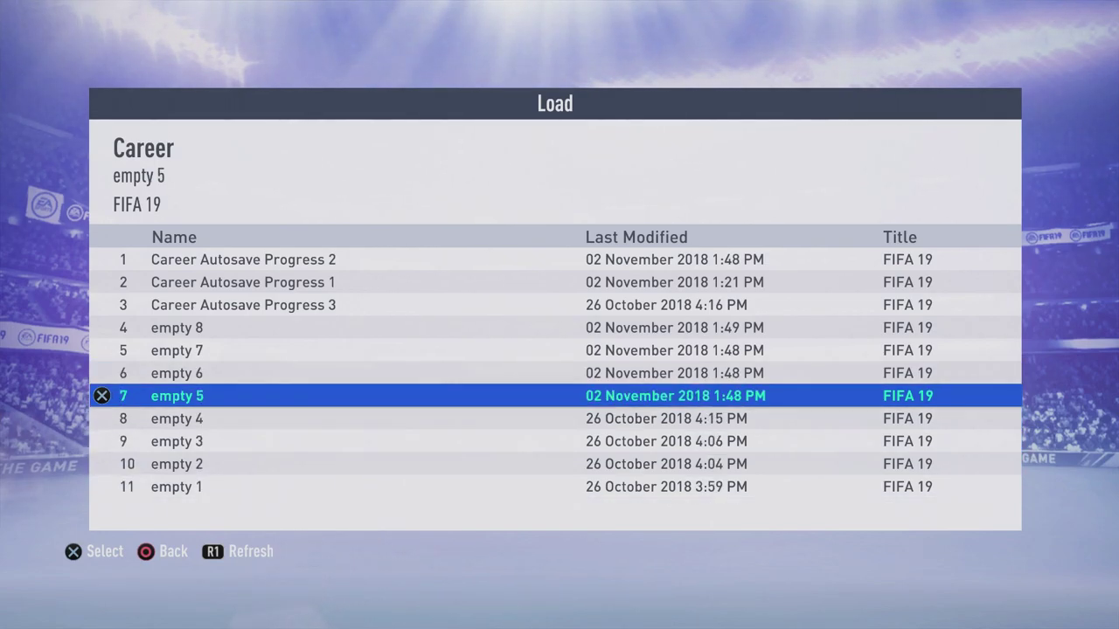
key(Up)
key(Up)
key(Up)
key(Down)
key(Down)
key(Down)
key(Down)
key(Down)
key(Down)
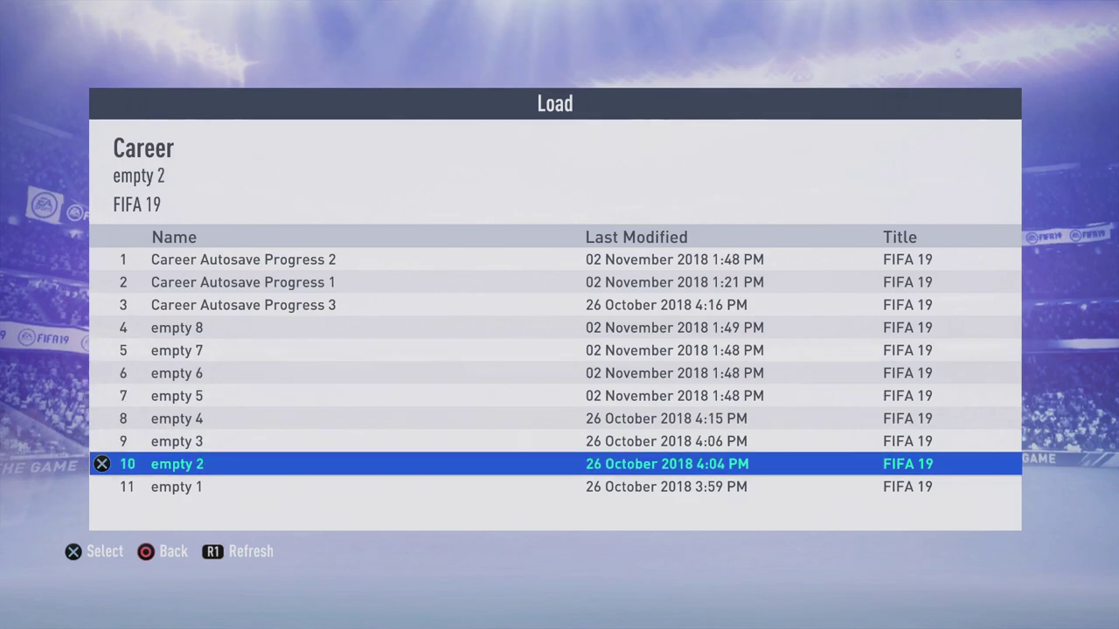
key(Up)
key(Up)
key(Up)
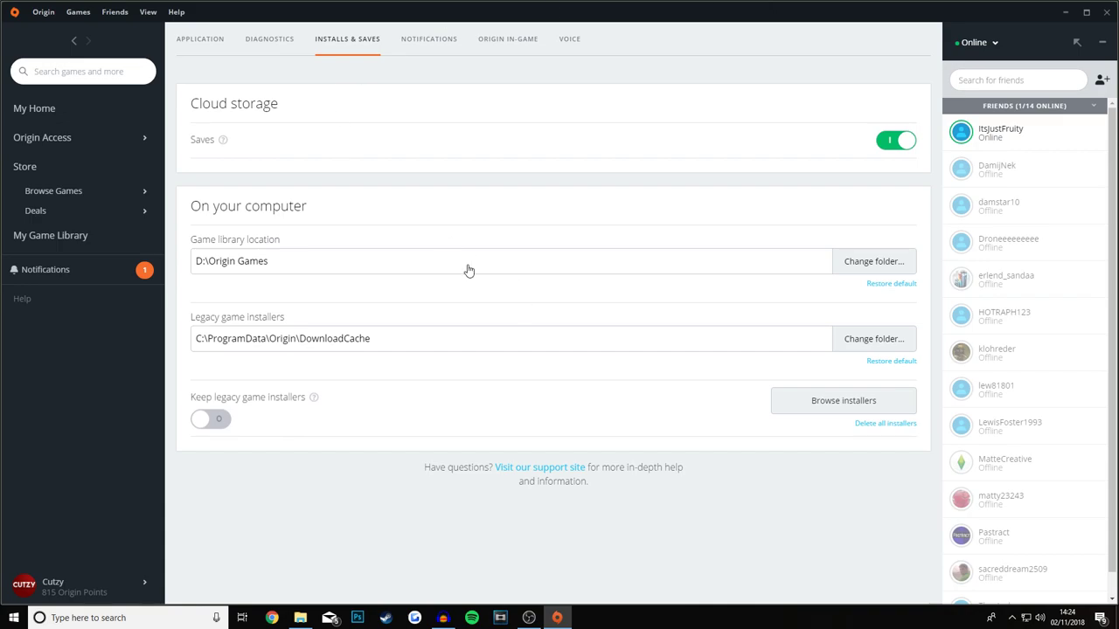
Turn off cloud storage for saves in Origin's application settings for installs and saves.
click(50, 112)
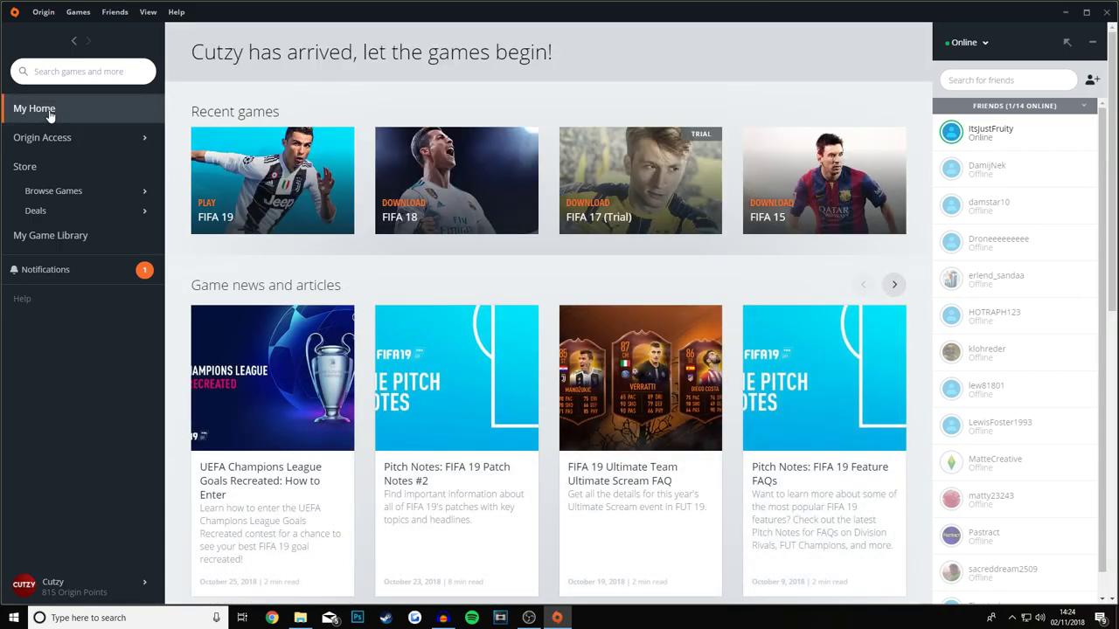
click(46, 13)
click(53, 31)
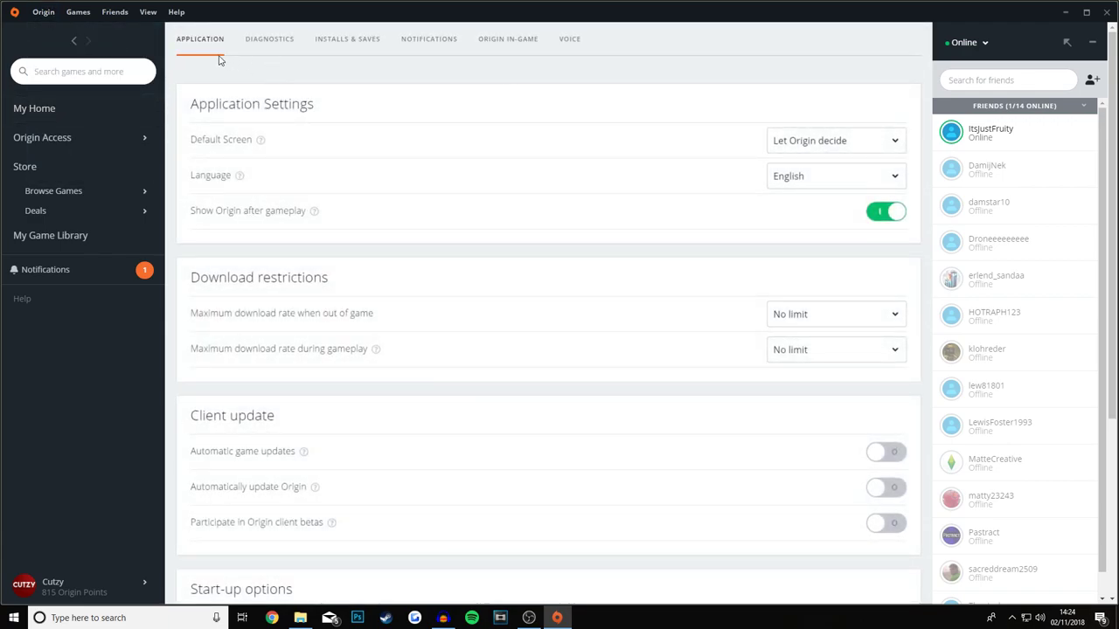
click(366, 47)
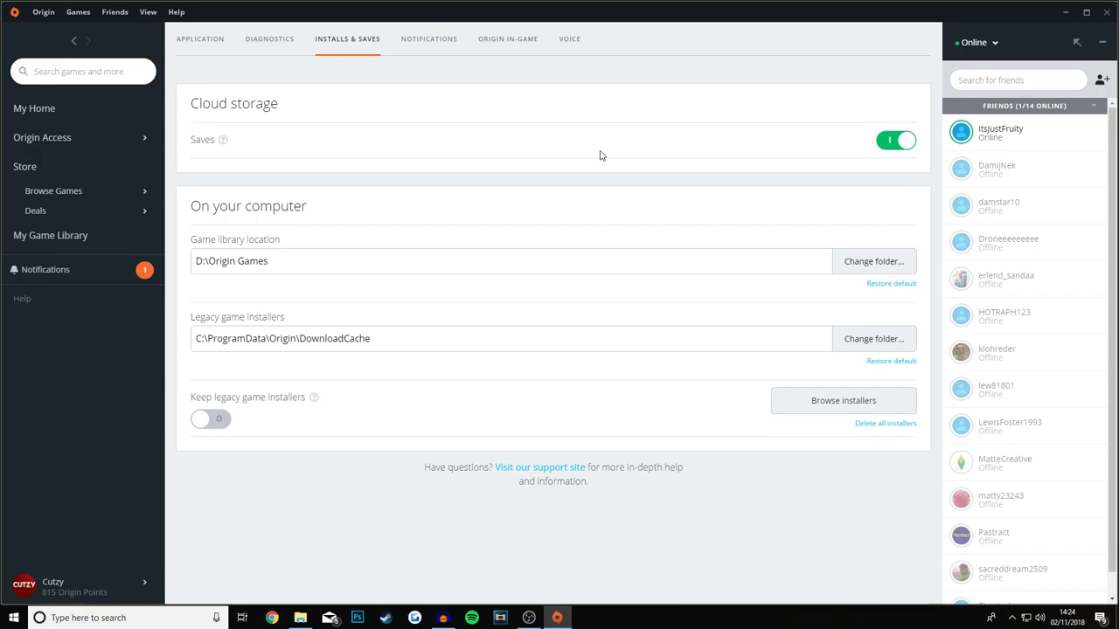
click(882, 145)
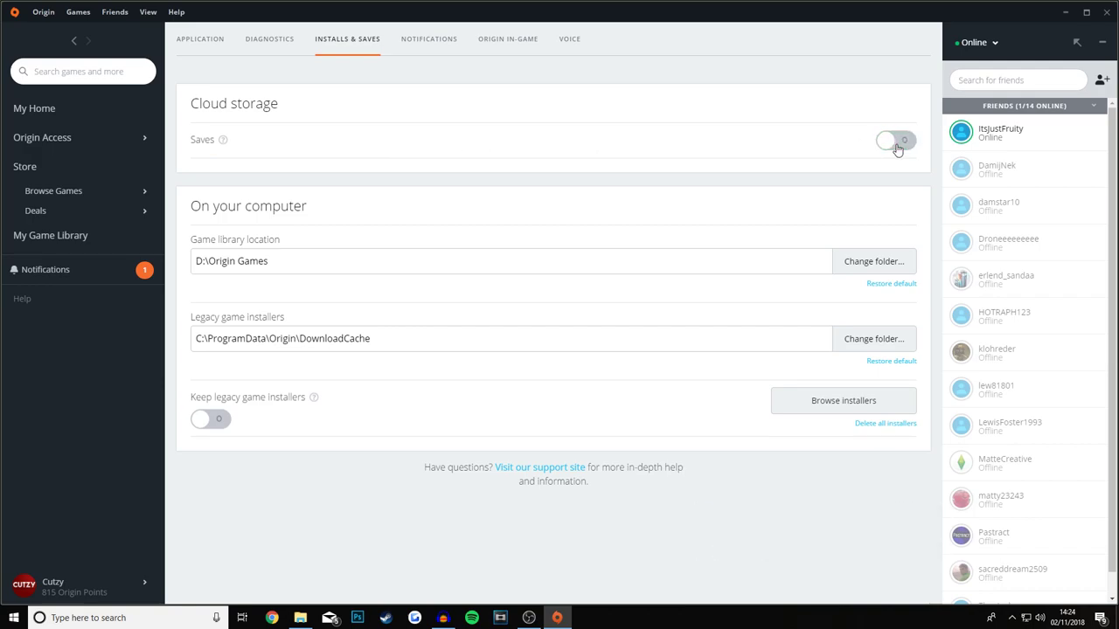
Switch to File Explorer showing the FIFA 19 settings folder in Documents, with the Origin window minimised.
click(300, 617)
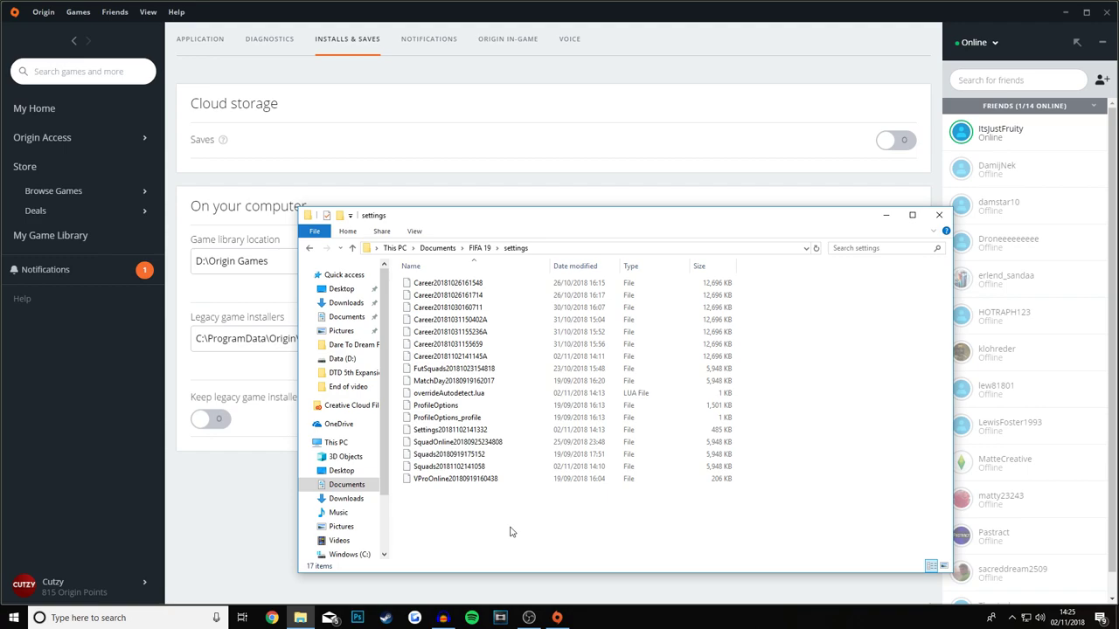
click(886, 216)
click(1065, 12)
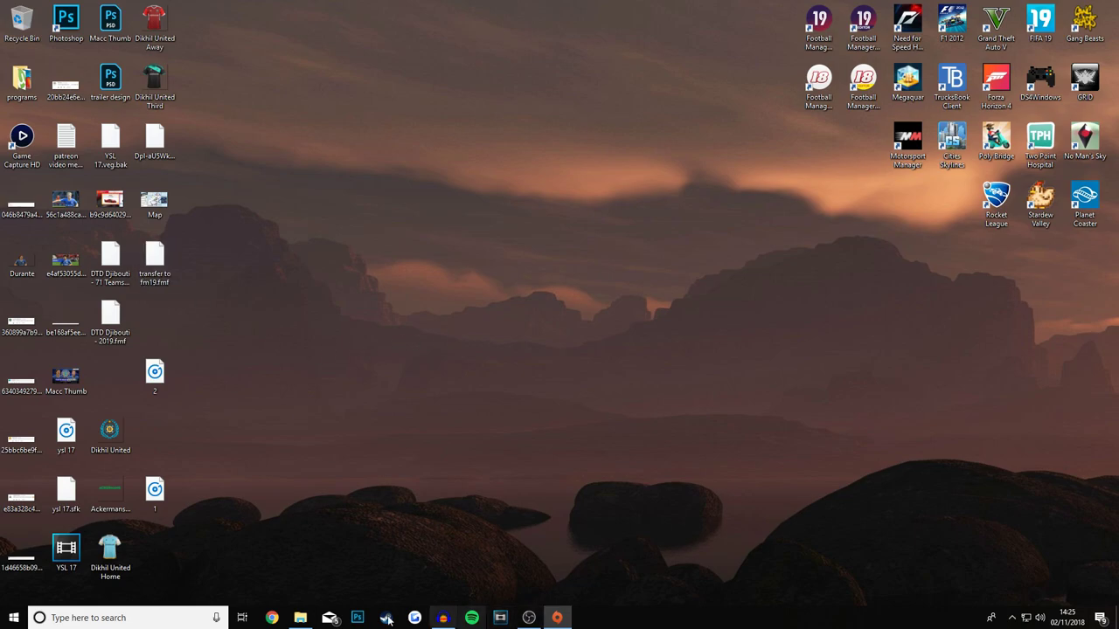
click(301, 620)
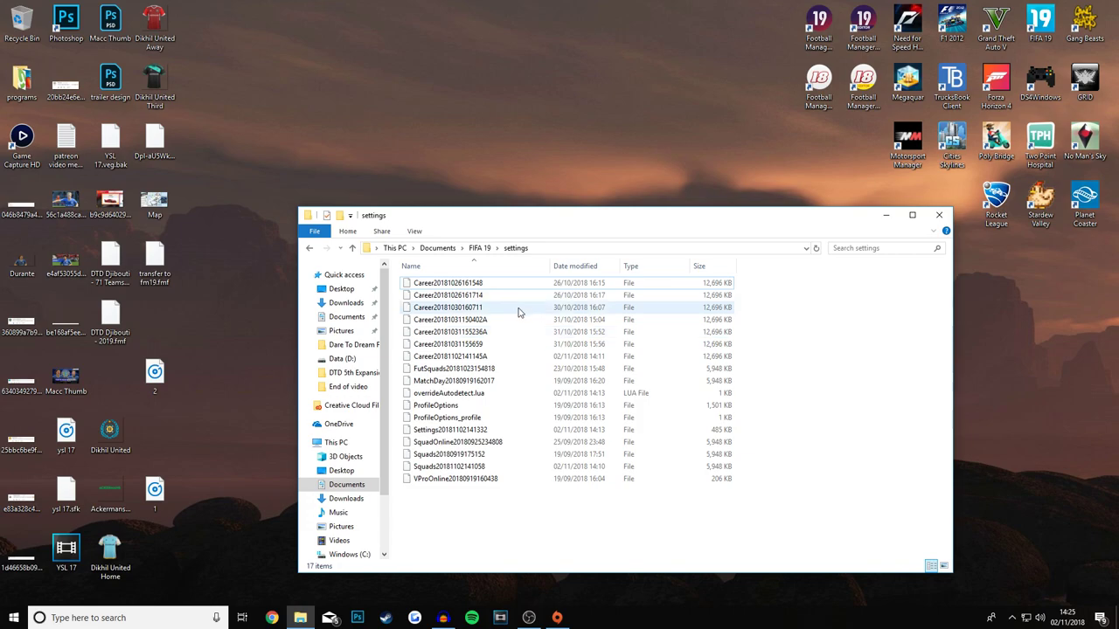
Move the four career save files without an A suffix from the settings folder to the desktop, and minimise the folder window.
click(450, 283)
ctrl+click(452, 296)
ctrl+click(451, 308)
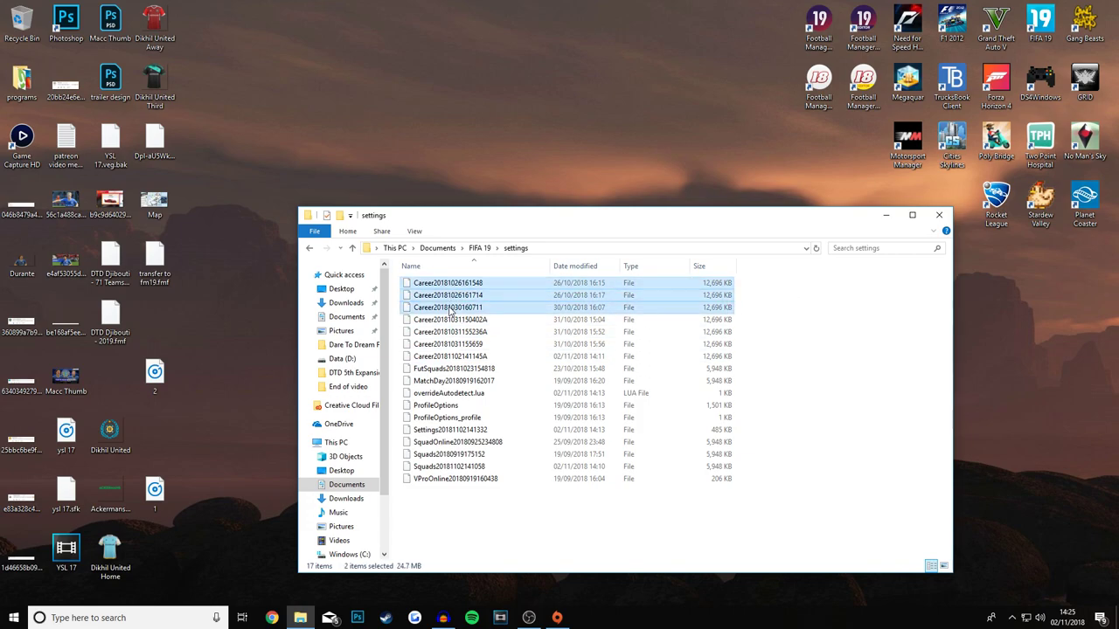
ctrl+click(454, 345)
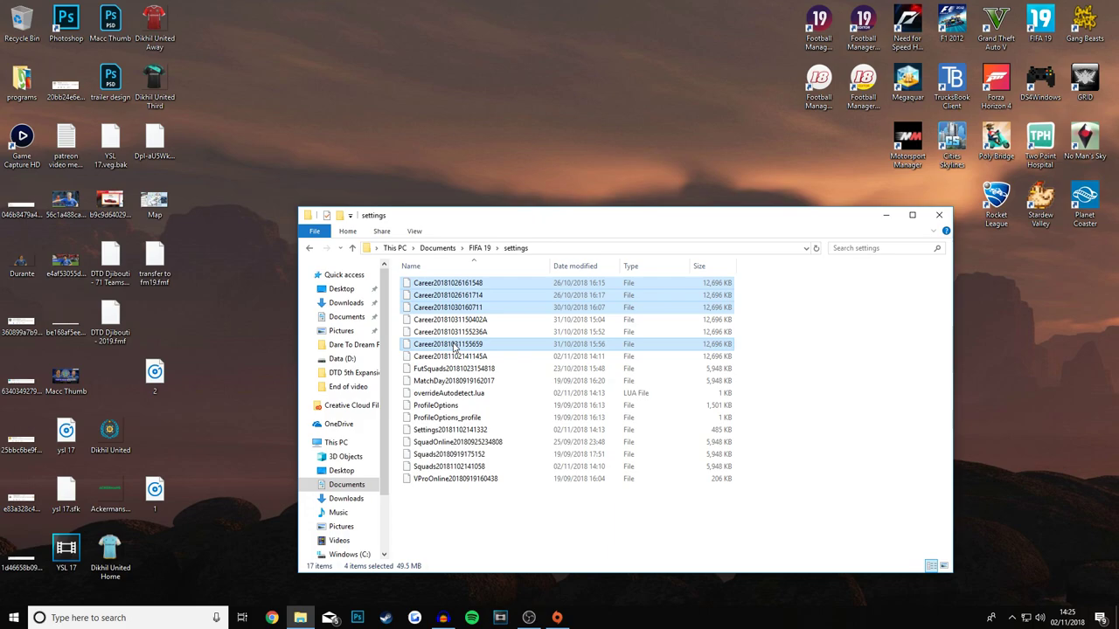
drag(488, 296, 479, 42)
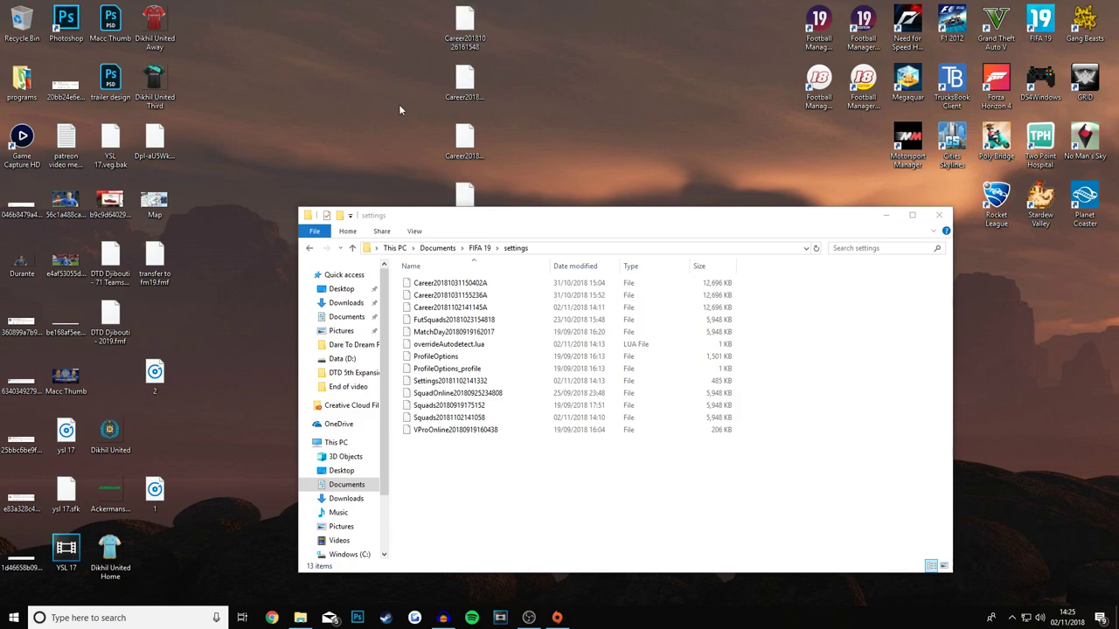
click(533, 455)
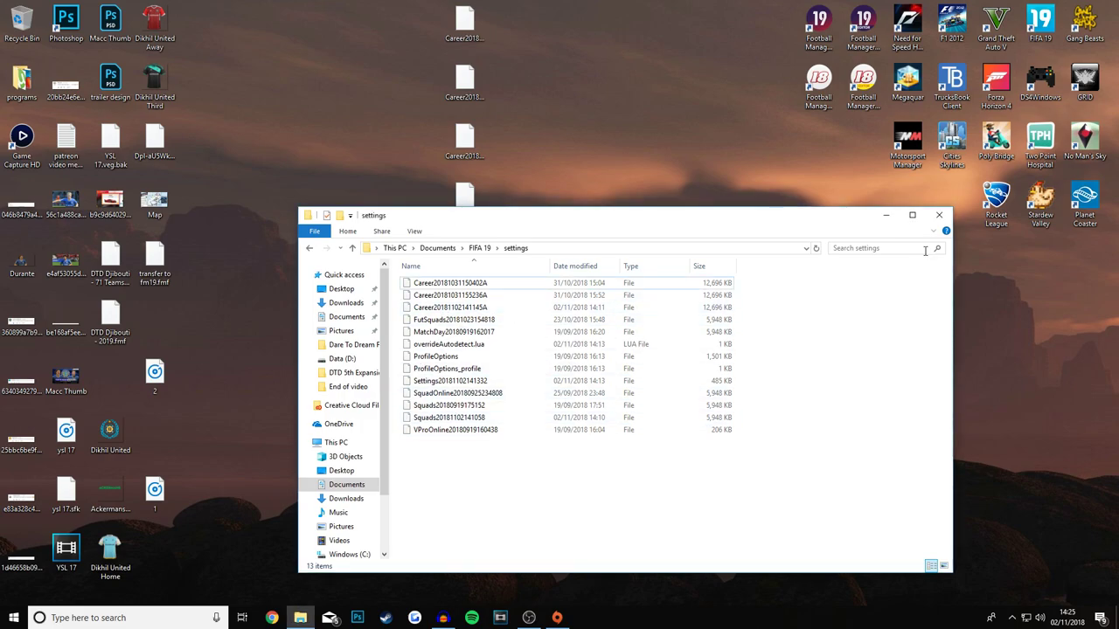
click(885, 216)
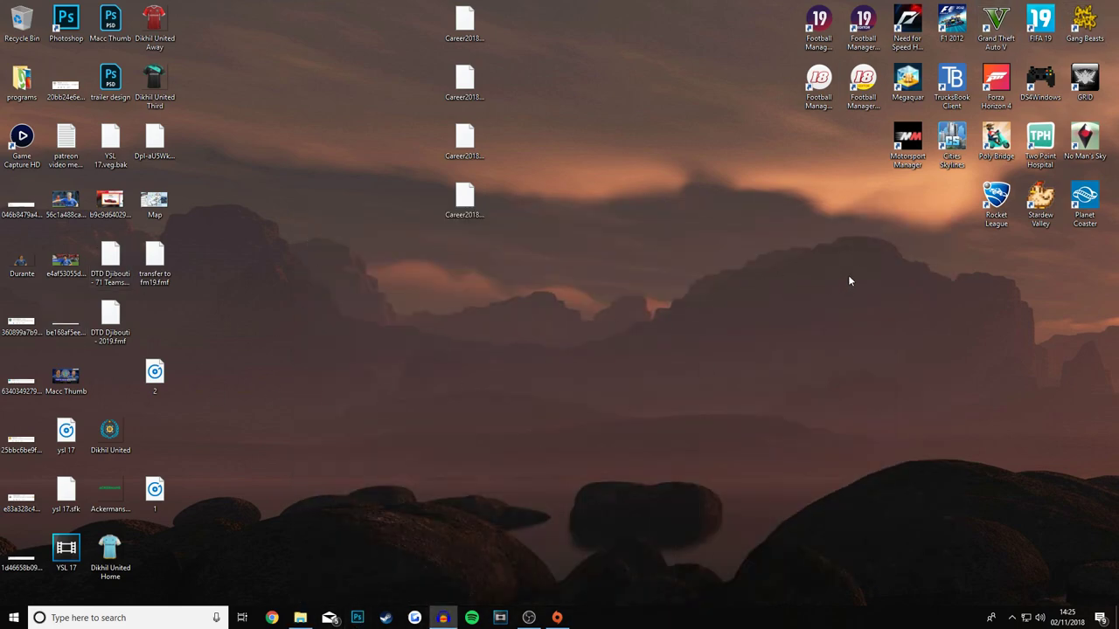
Start FIFA 19 and load the Personal Settings 1 file.
double_click(1040, 22)
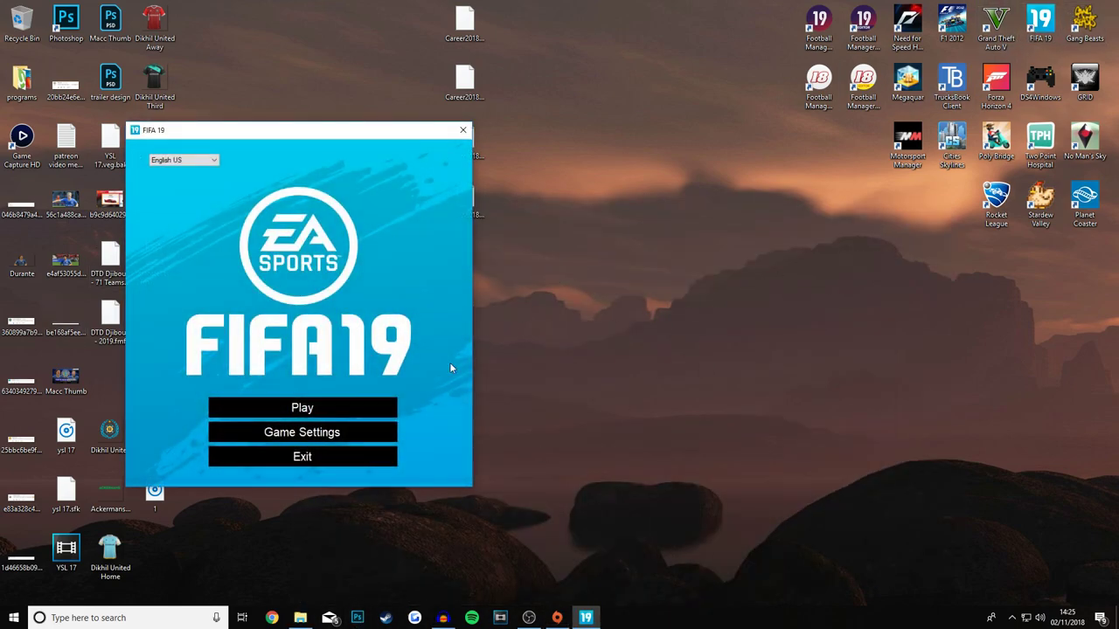
click(270, 416)
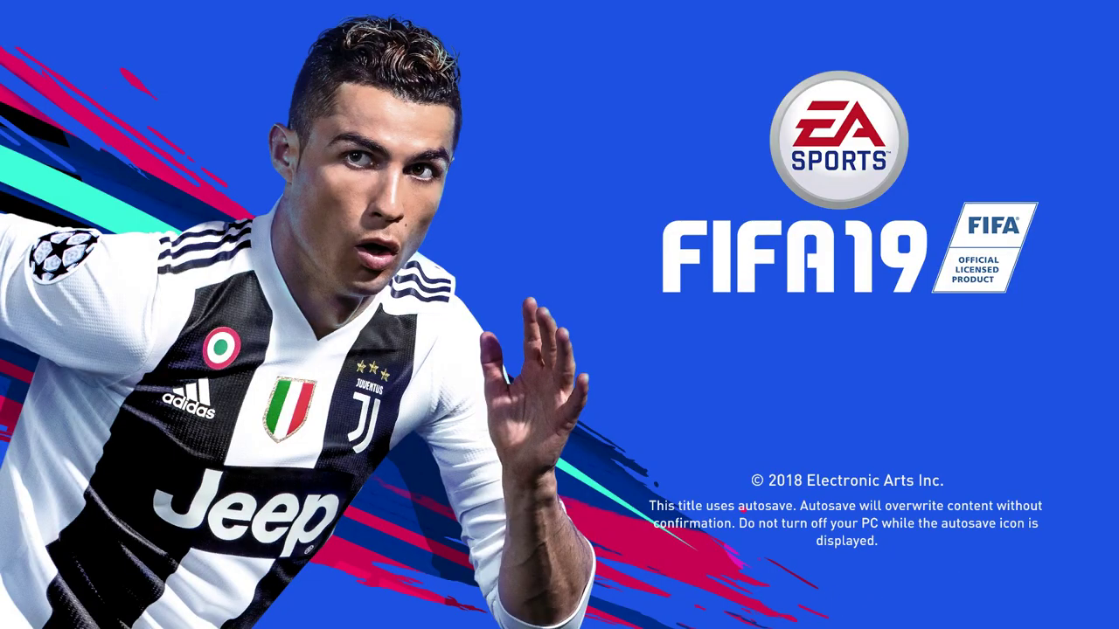
key(space)
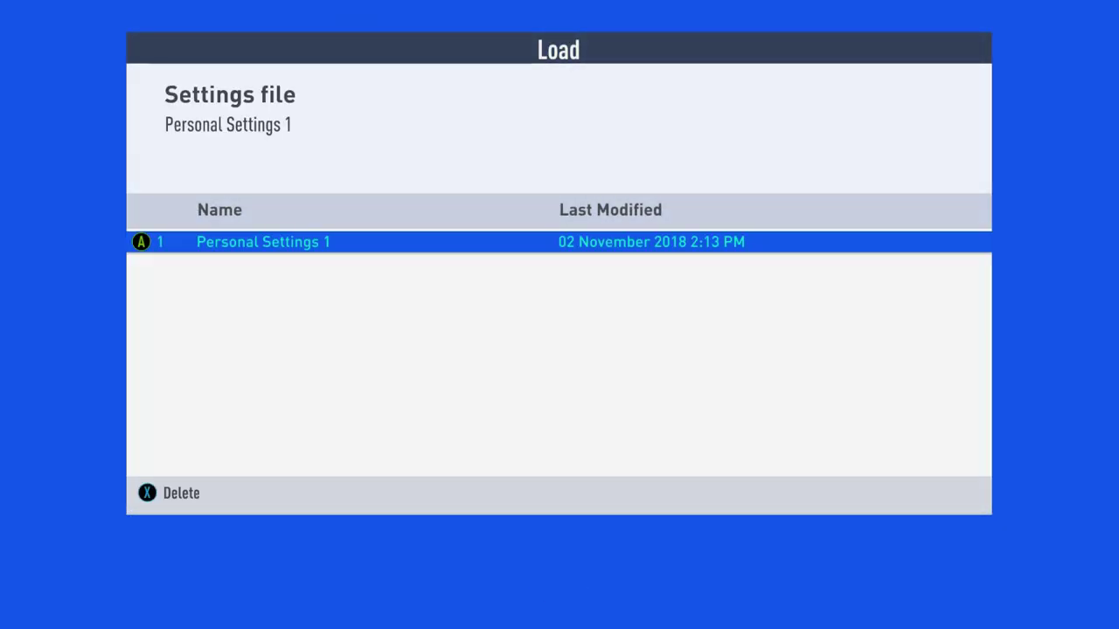
key(Return)
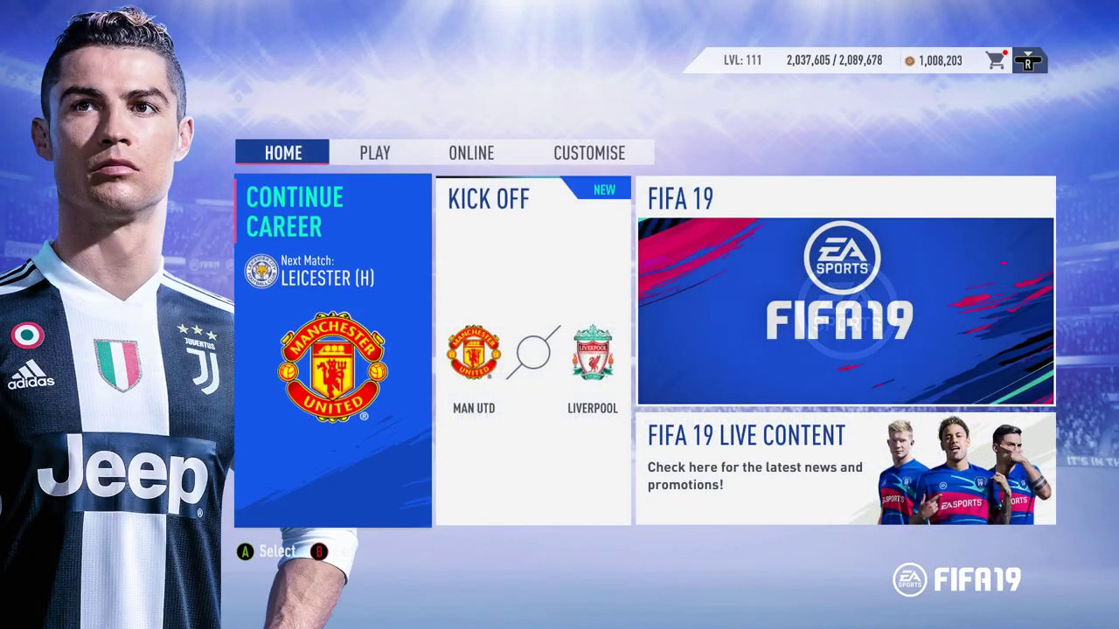
Open the list of loadable career saves from the Play section.
key(Right)
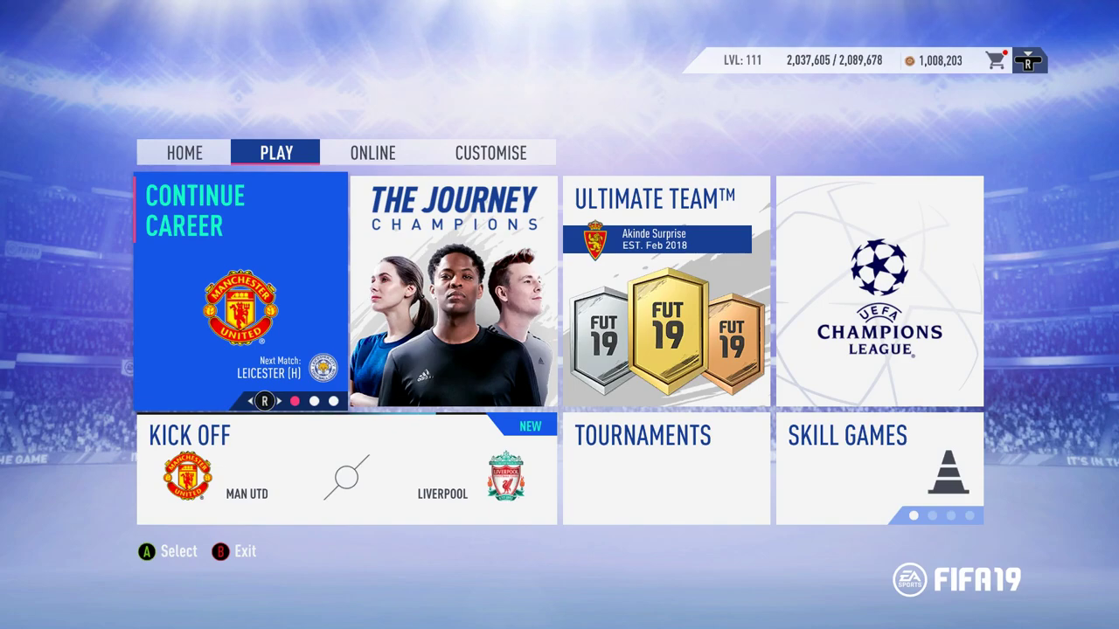
key(Down)
key(Right)
key(Right)
key(Up)
key(Right)
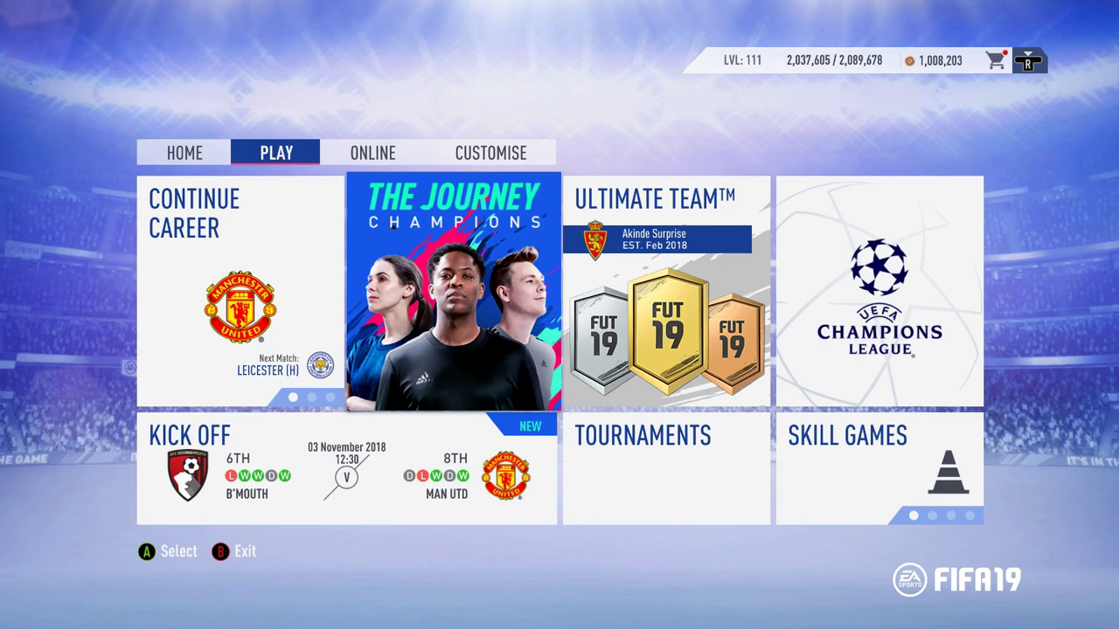
key(Down)
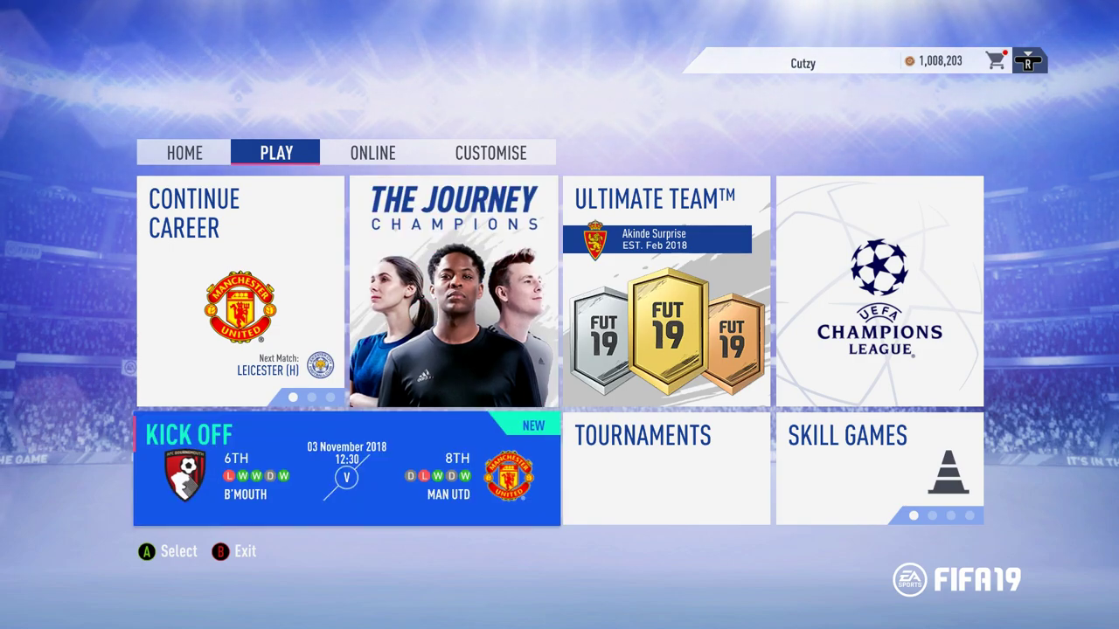
key(Up)
key(Down)
key(Up)
key(Left)
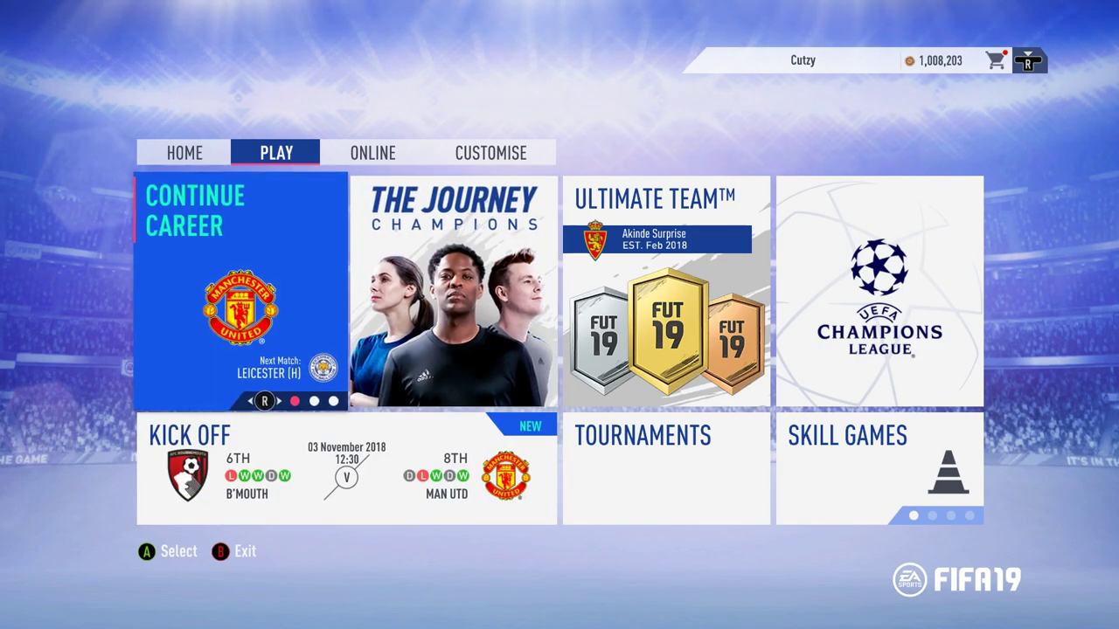
key(Return)
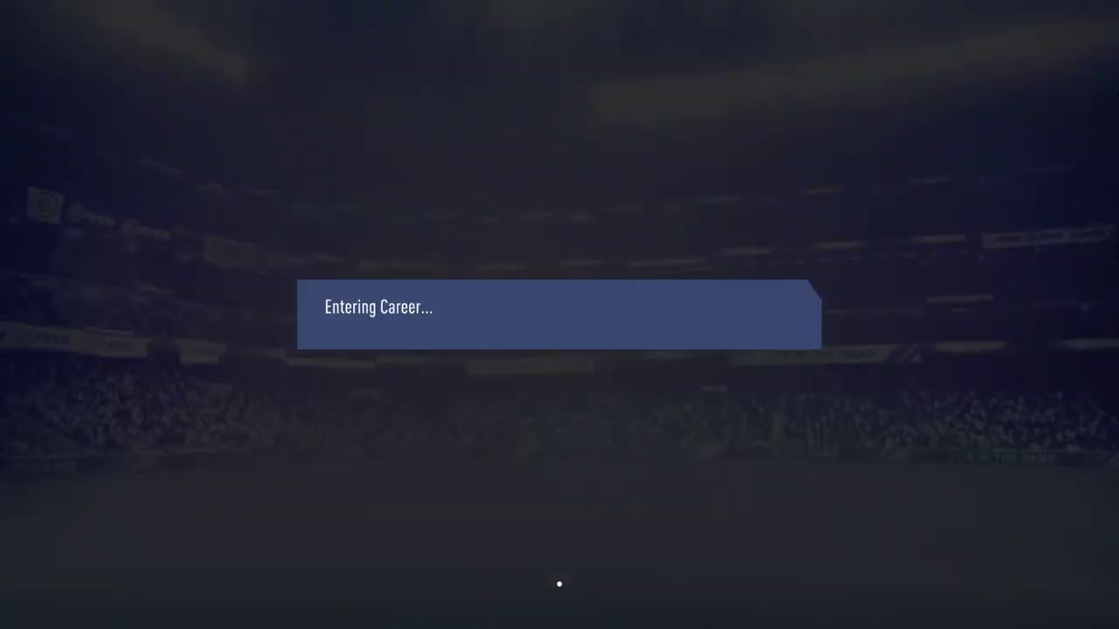
Check which career saves remain in the Load list and return to the Play section.
key(Down)
key(Down)
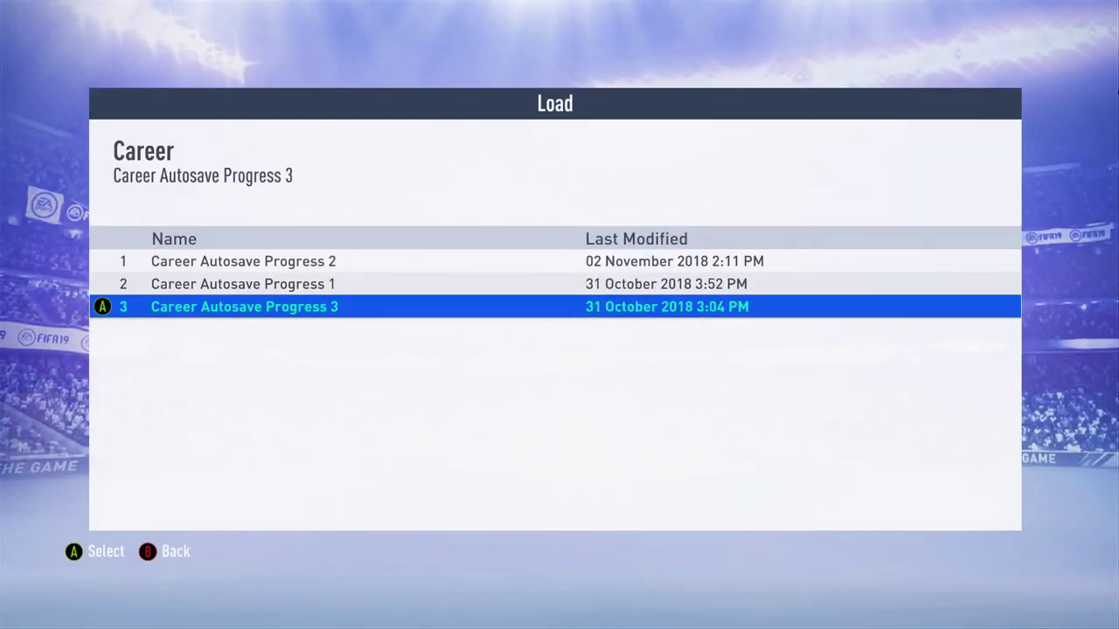
key(Down)
key(Up)
key(Return)
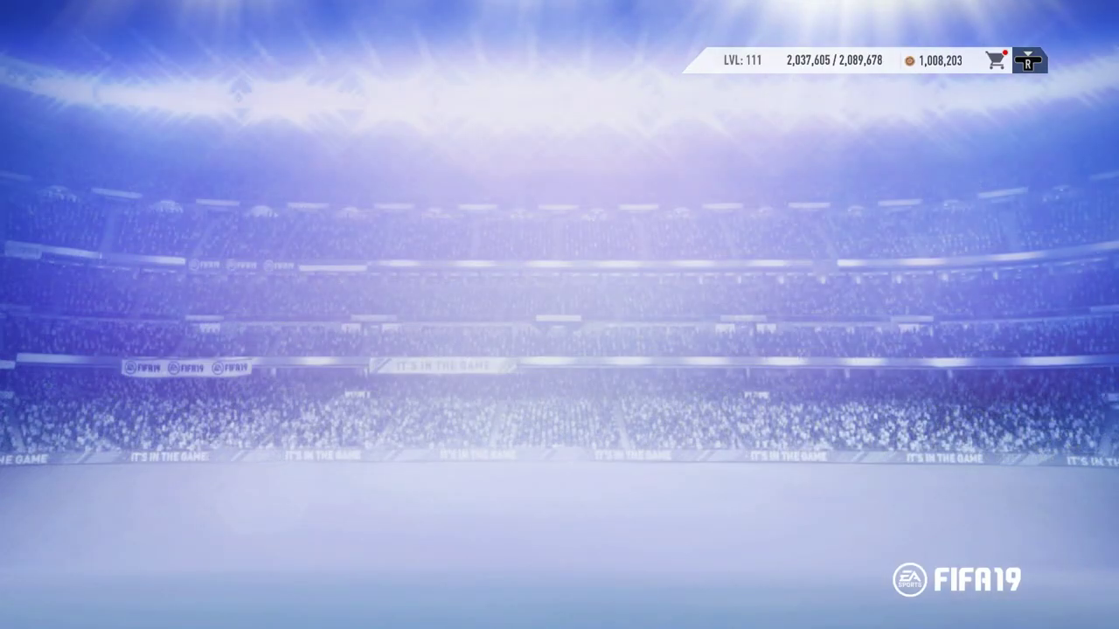
Start a new manager career with Manchester Utd, keeping the default manager name and avatar.
key(Right)
key(Return)
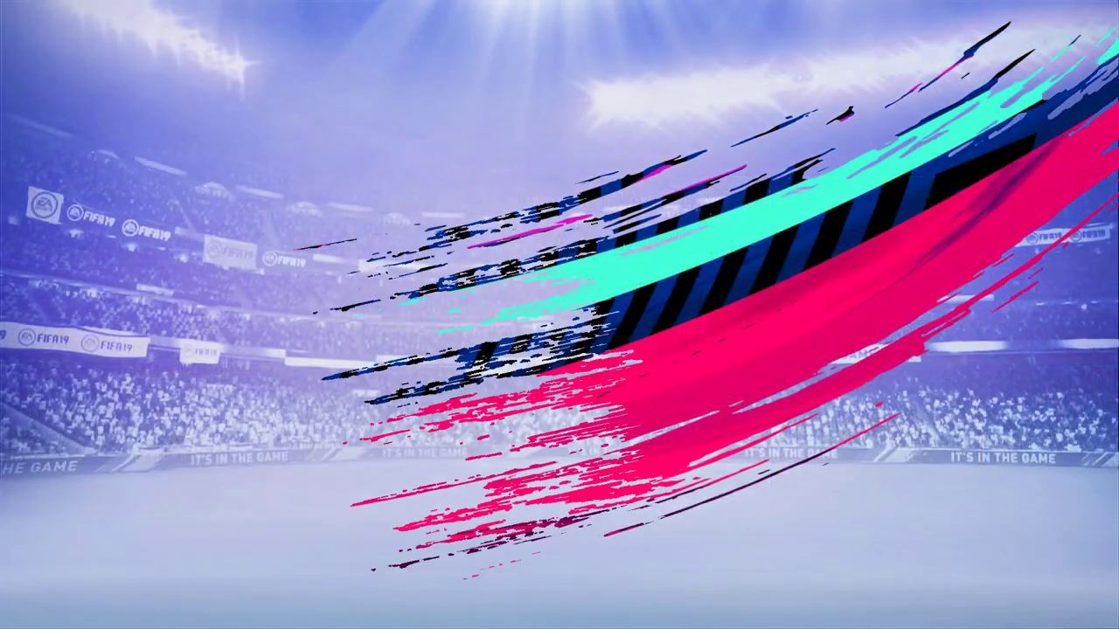
key(Return)
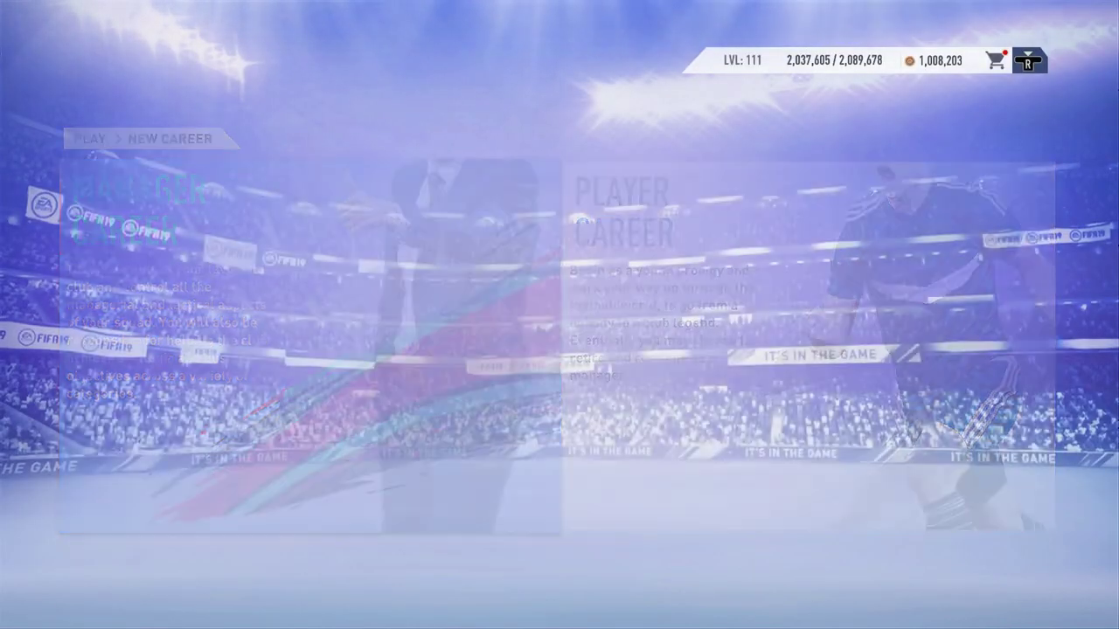
key(Down)
key(Return)
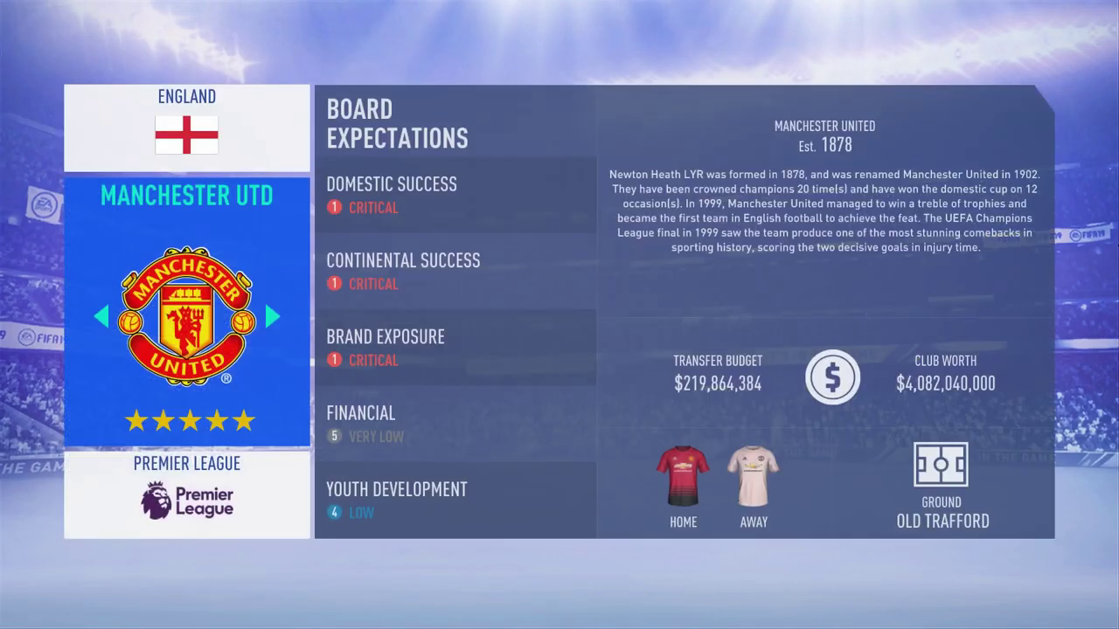
key(Return)
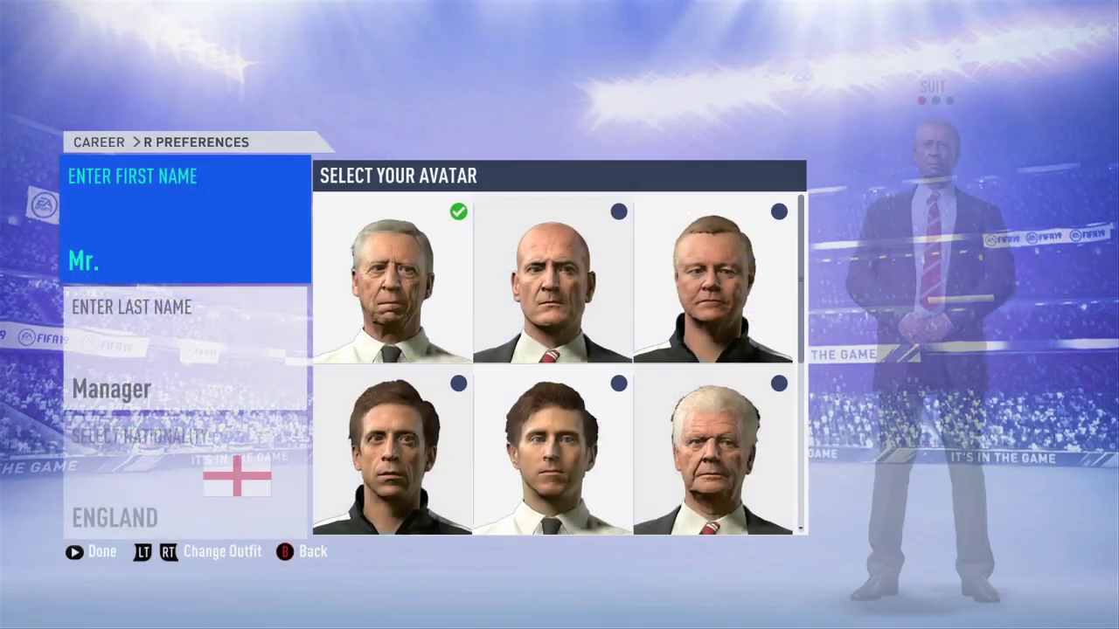
key(Return)
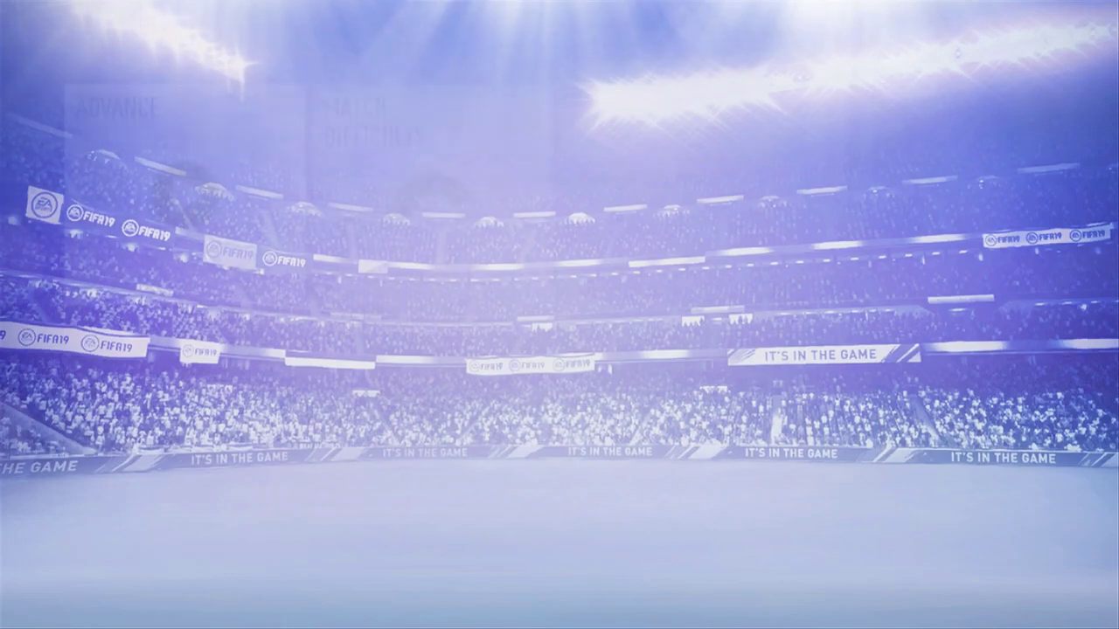
Keep the preset career settings, including Legendary difficulty and 6-minute halves, and advance into the career.
key(Down)
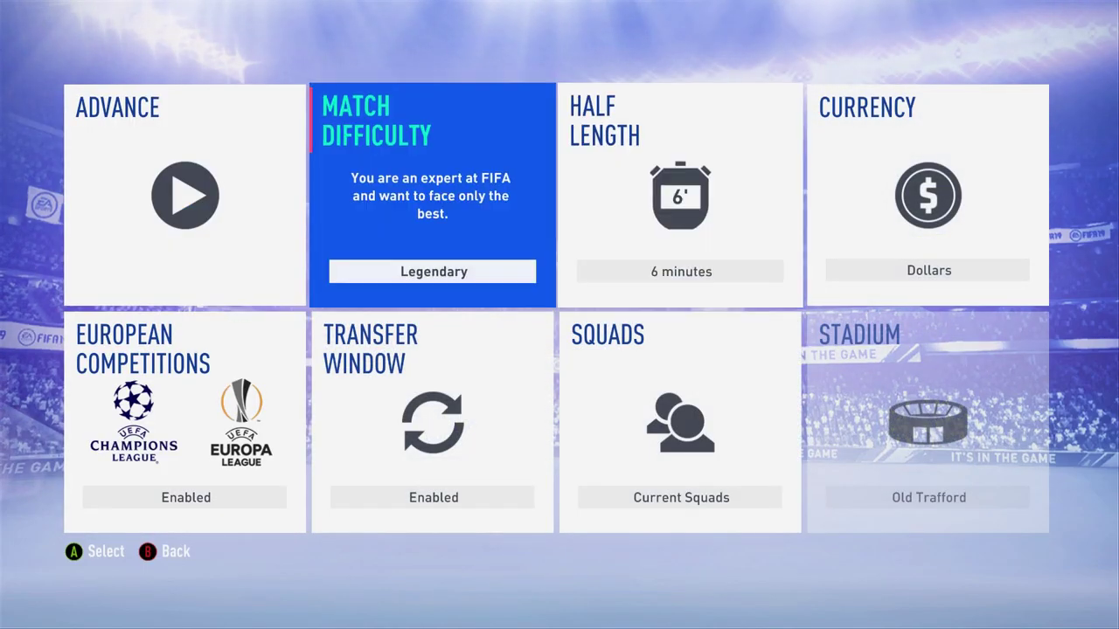
key(Right)
key(Left)
key(Left)
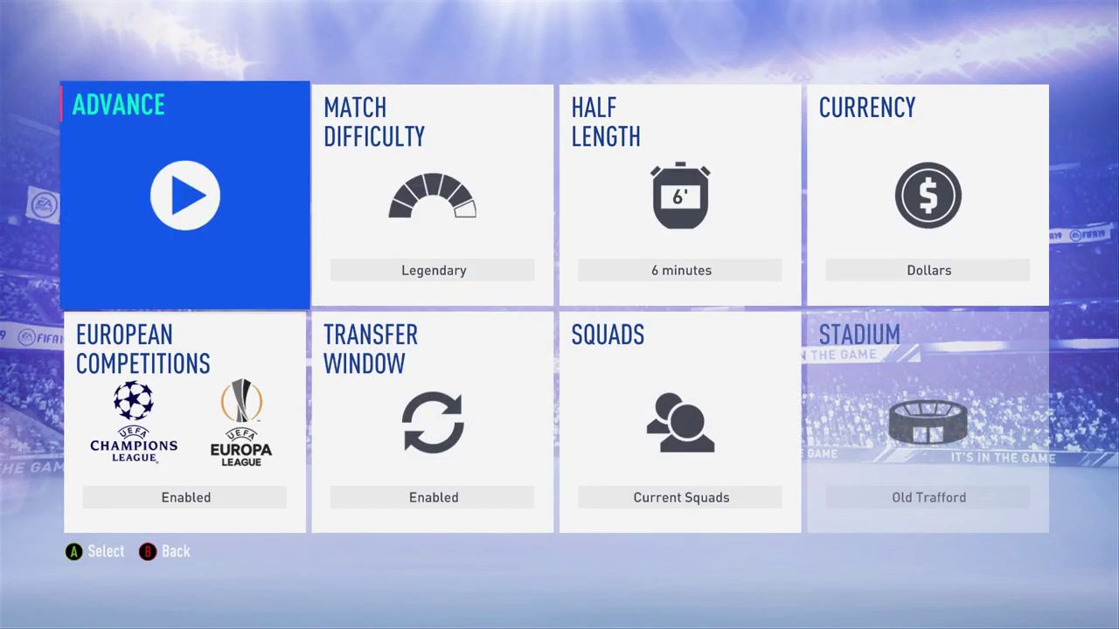
key(Return)
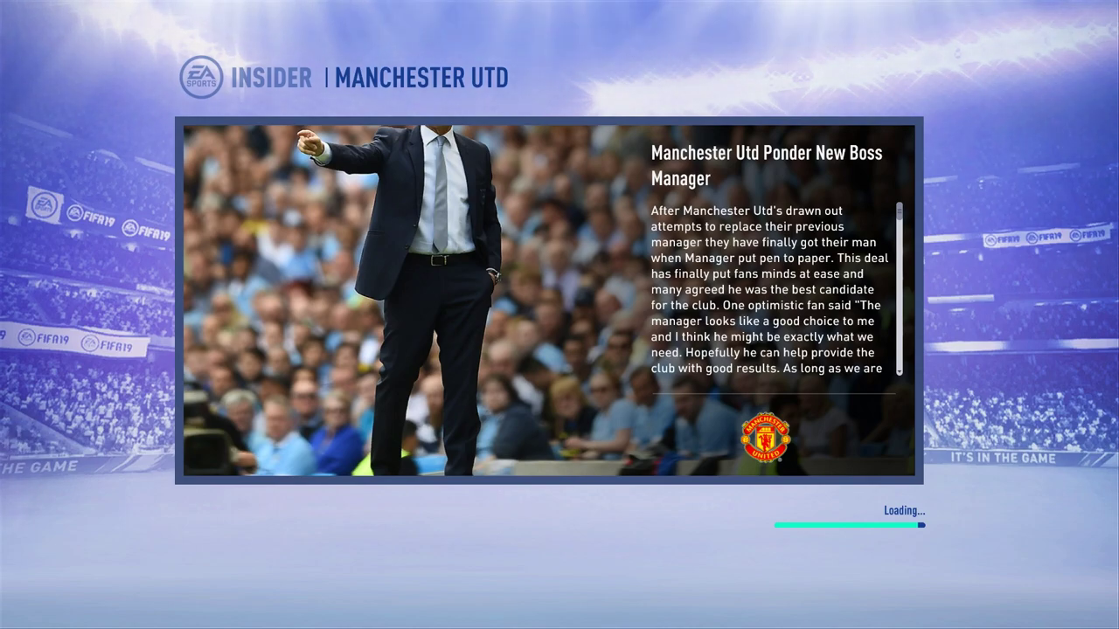
Replace the suggested save name with "empty 3" and save the new career.
key(Return)
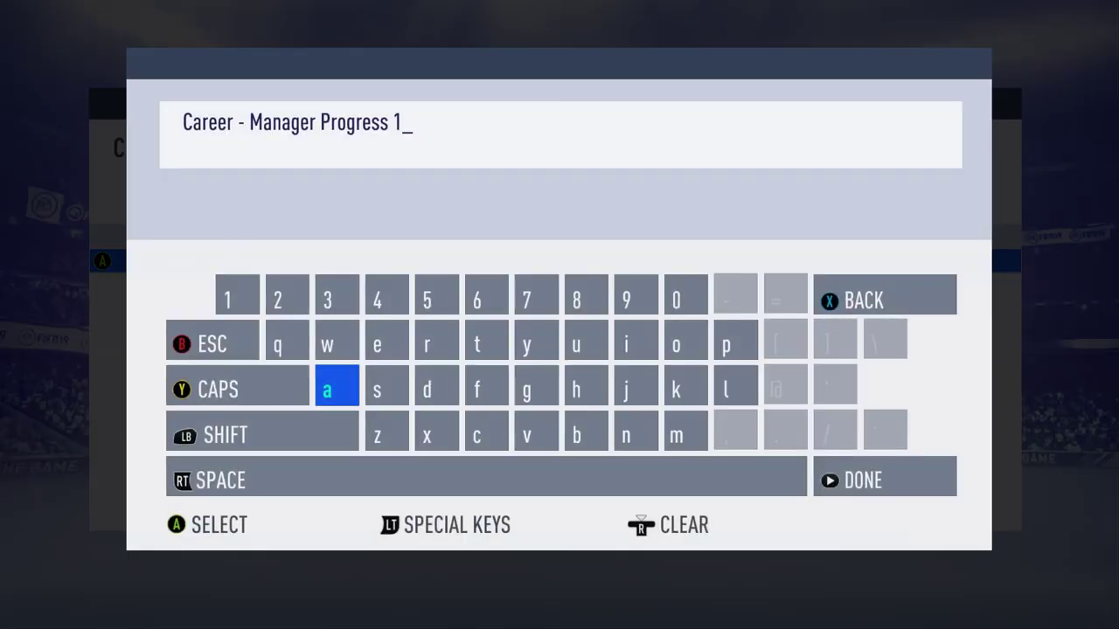
key(BackSpace)
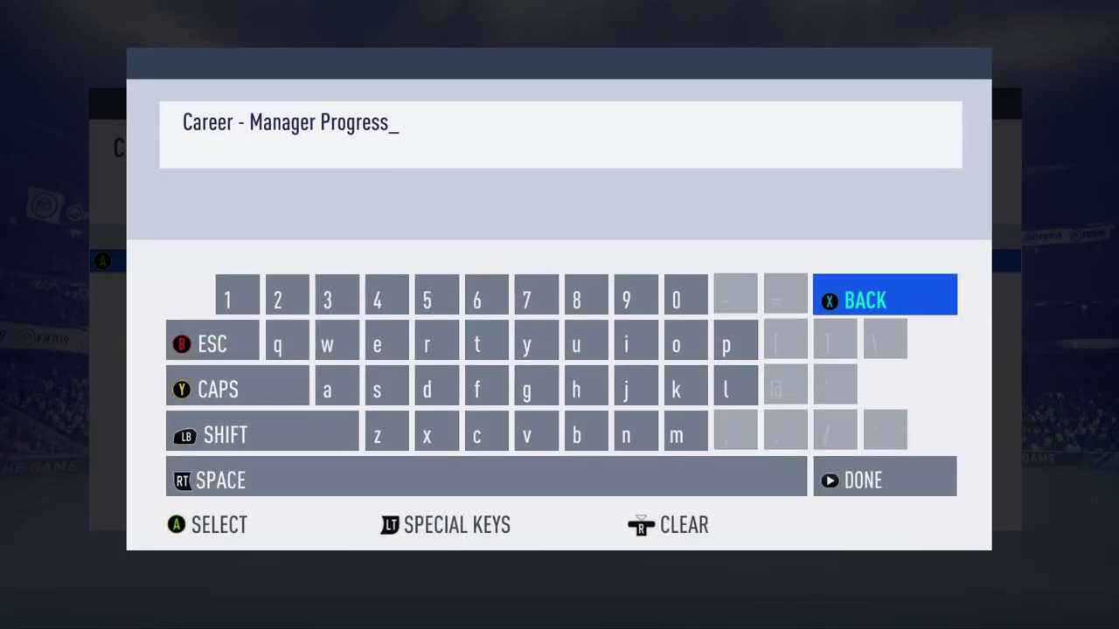
key(BackSpace)
key(BackSpace)
key(BackSpace)
key(BackSpace)
key(BackSpace)
key(BackSpace)
key(BackSpace)
key(BackSpace)
key(BackSpace)
key(BackSpace)
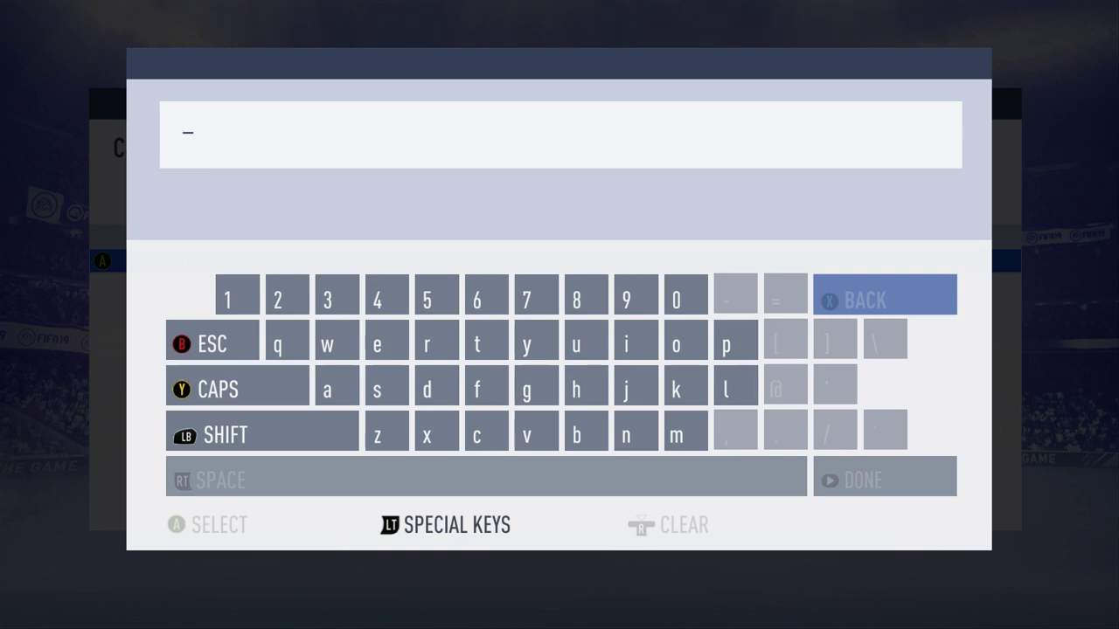
text(empty )
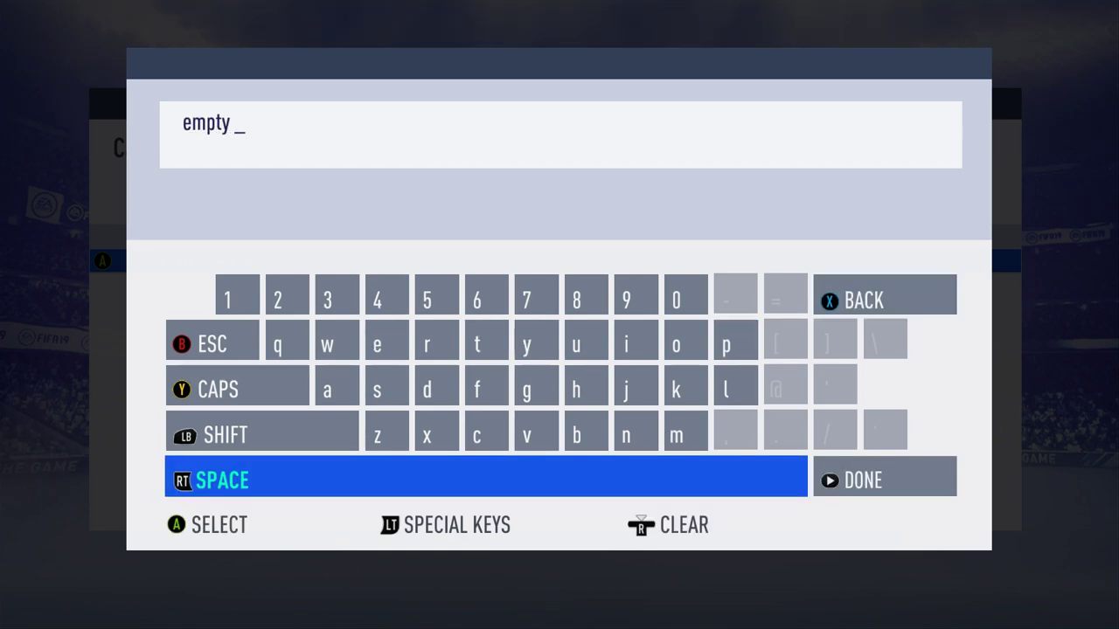
text(3)
key(Return)
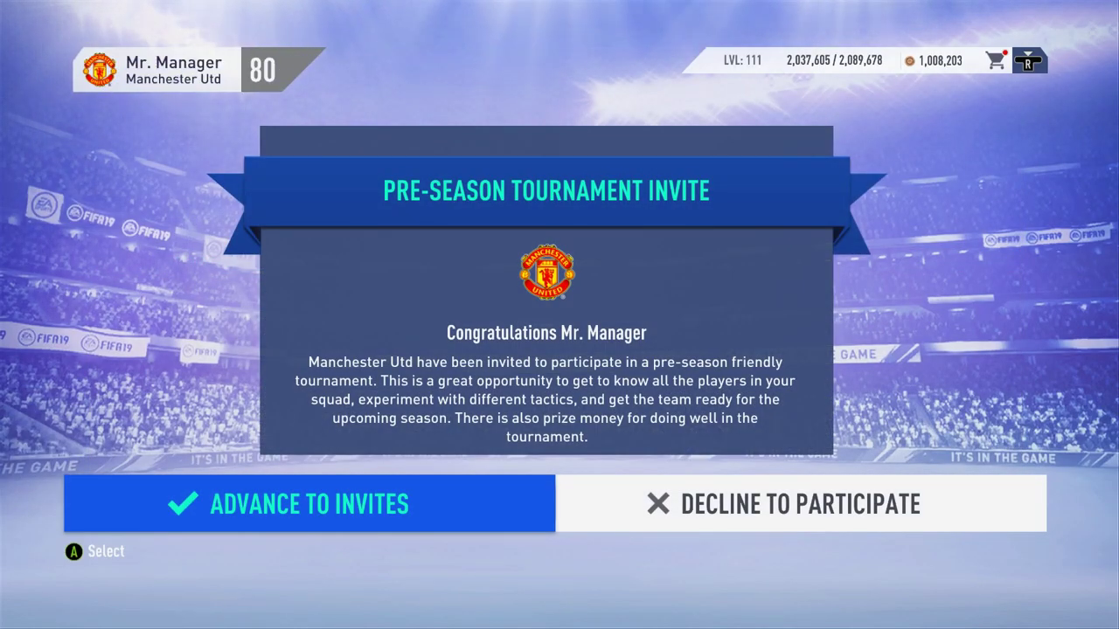
Decline the pre-season tournament invitation and confirm the refusal.
key(Right)
key(Return)
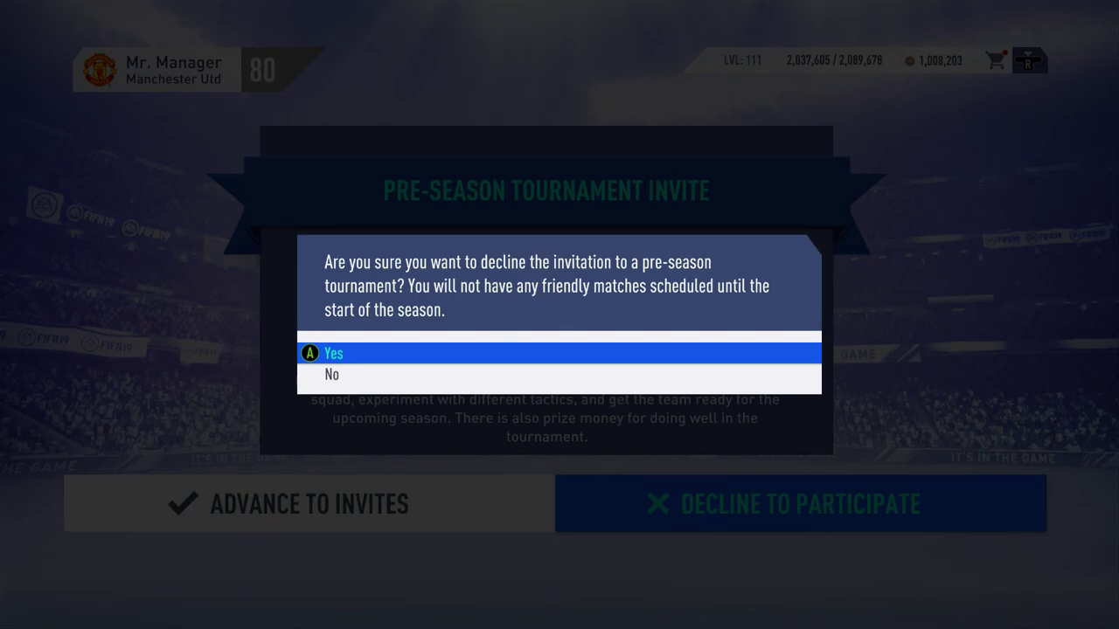
key(Return)
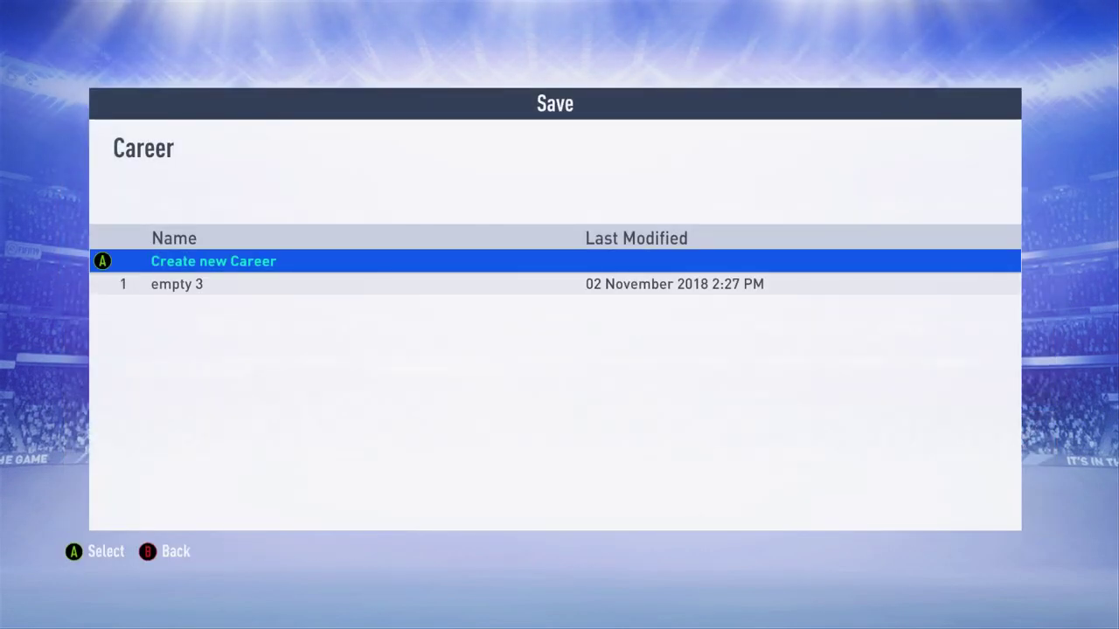
Create two more placeholder saves of the career as new entries, naming the second one "empty 5".
key(Return)
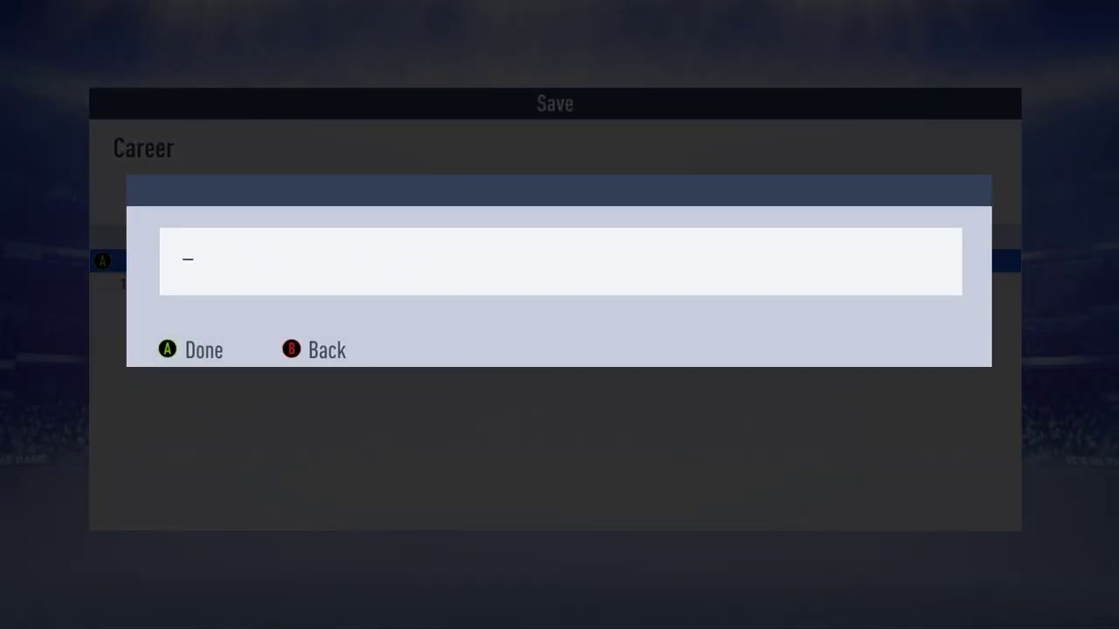
key(Return)
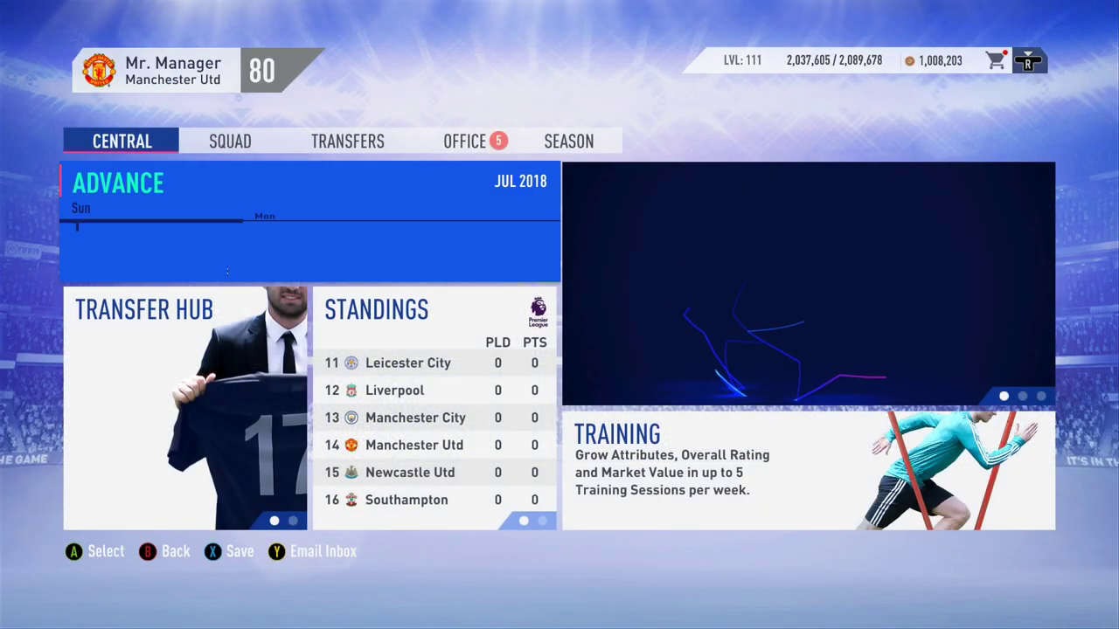
key(Return)
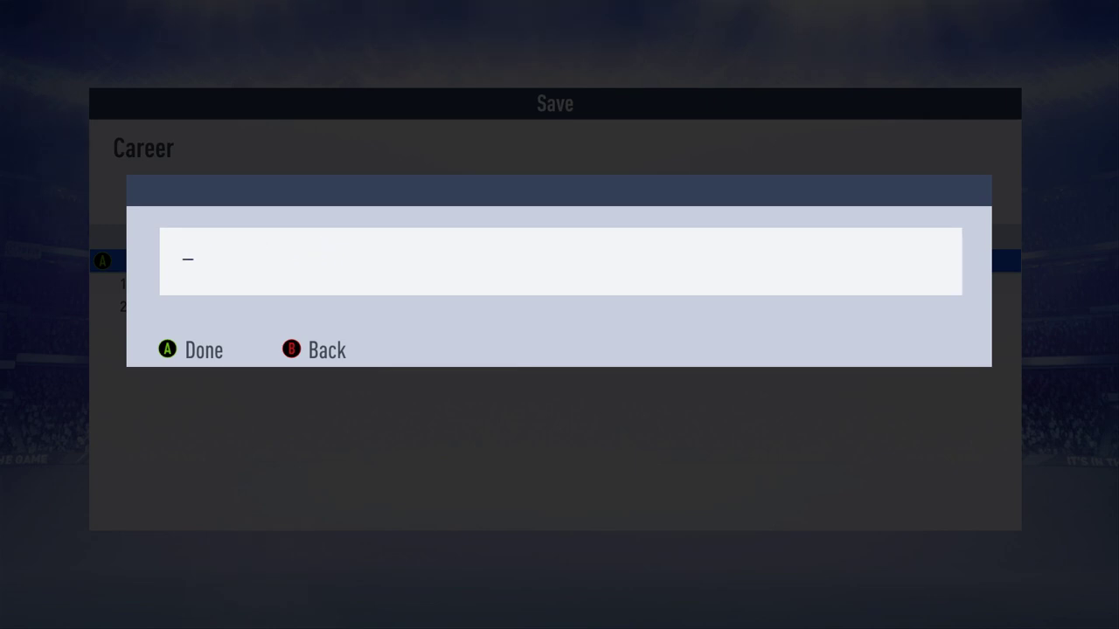
text(empty 5)
key(Return)
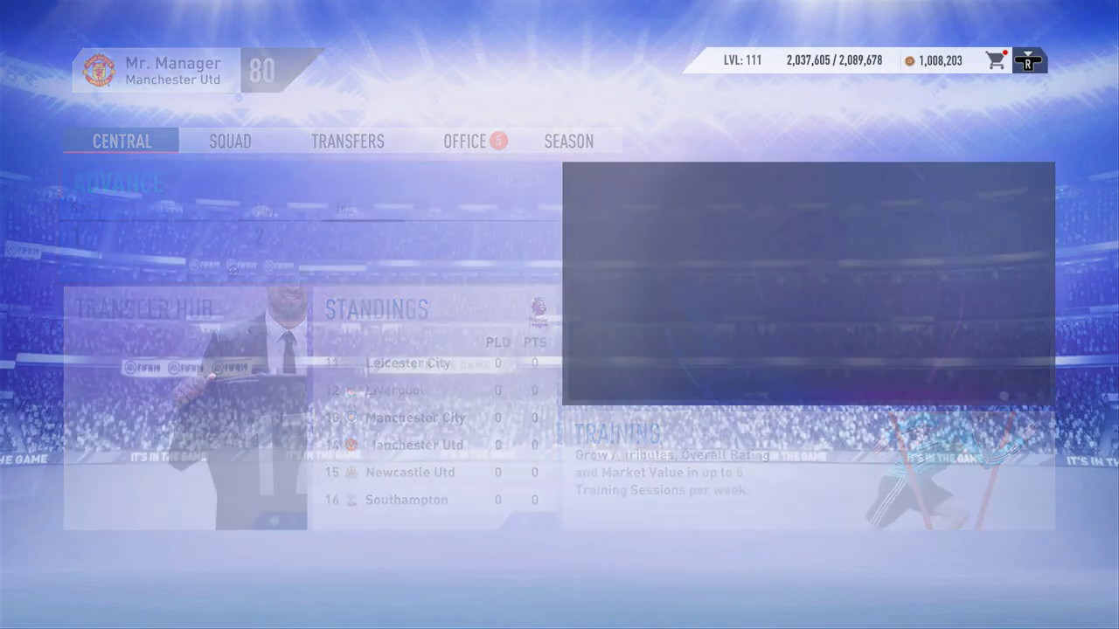
Save the career as another new placeholder entry named "empty 6" and leave the save list.
key(Return)
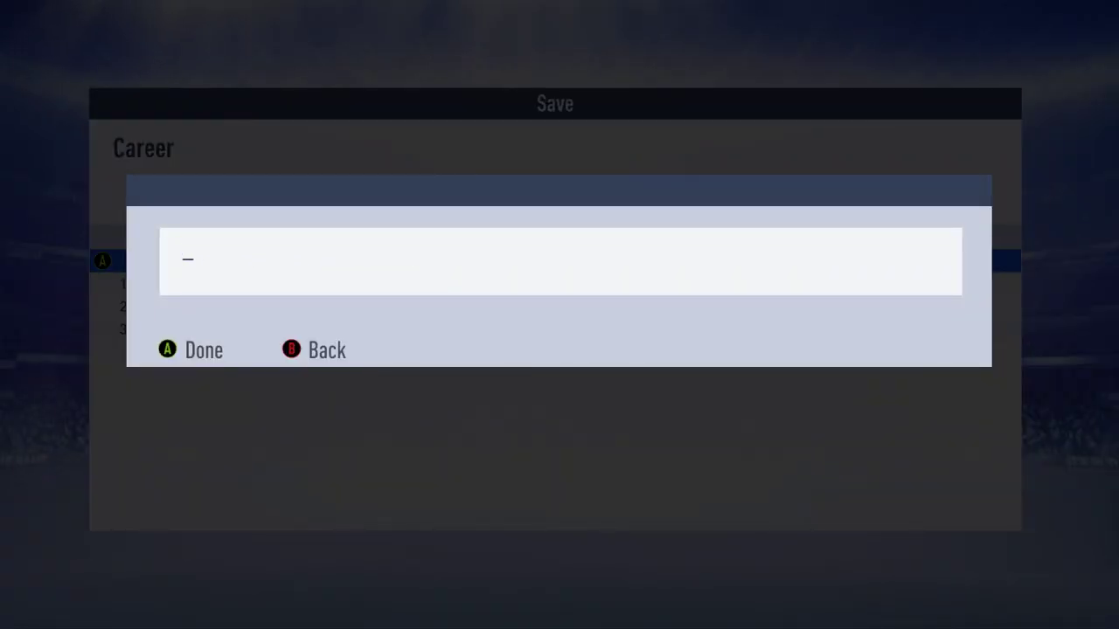
text(empty )
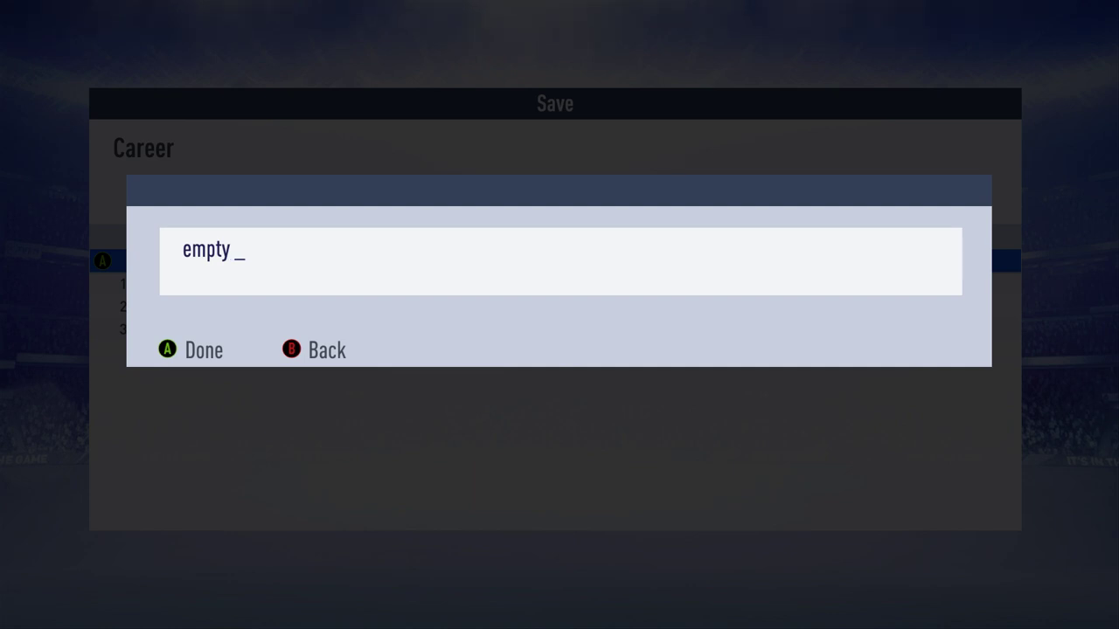
text(6)
key(Return)
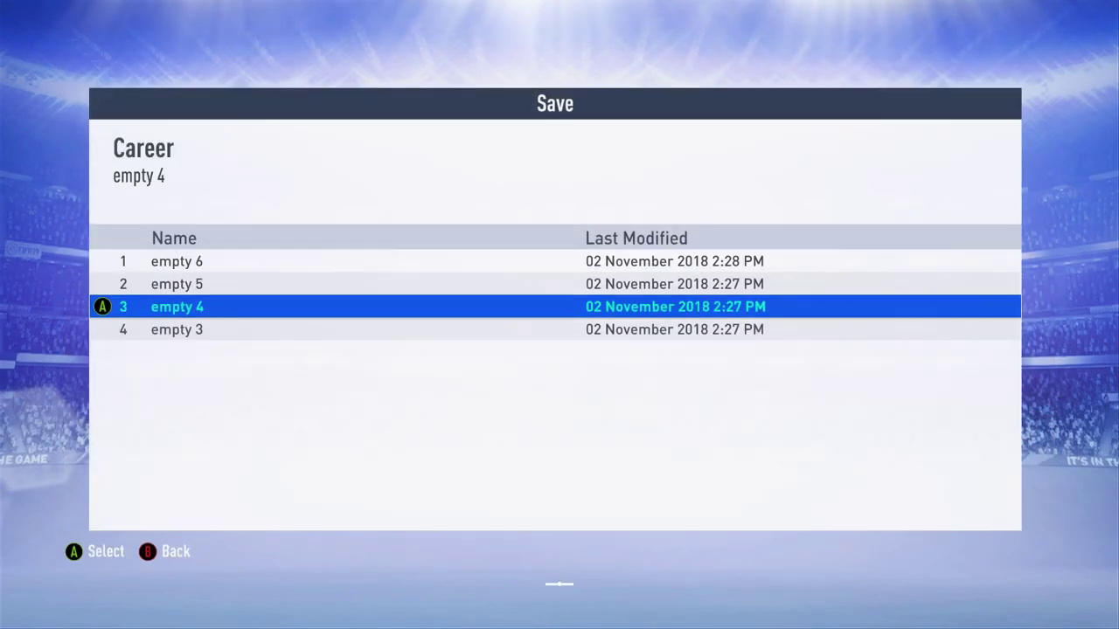
key(Up)
key(Return)
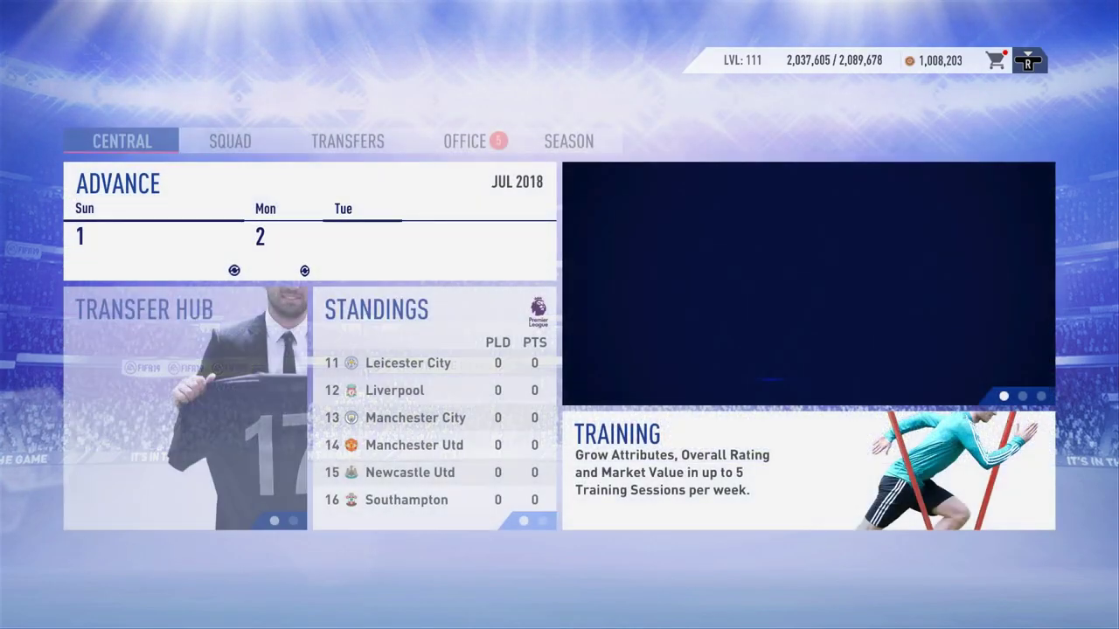
Exit the career to the main menu and quit the game to the desktop.
key(Escape)
key(Down)
key(Return)
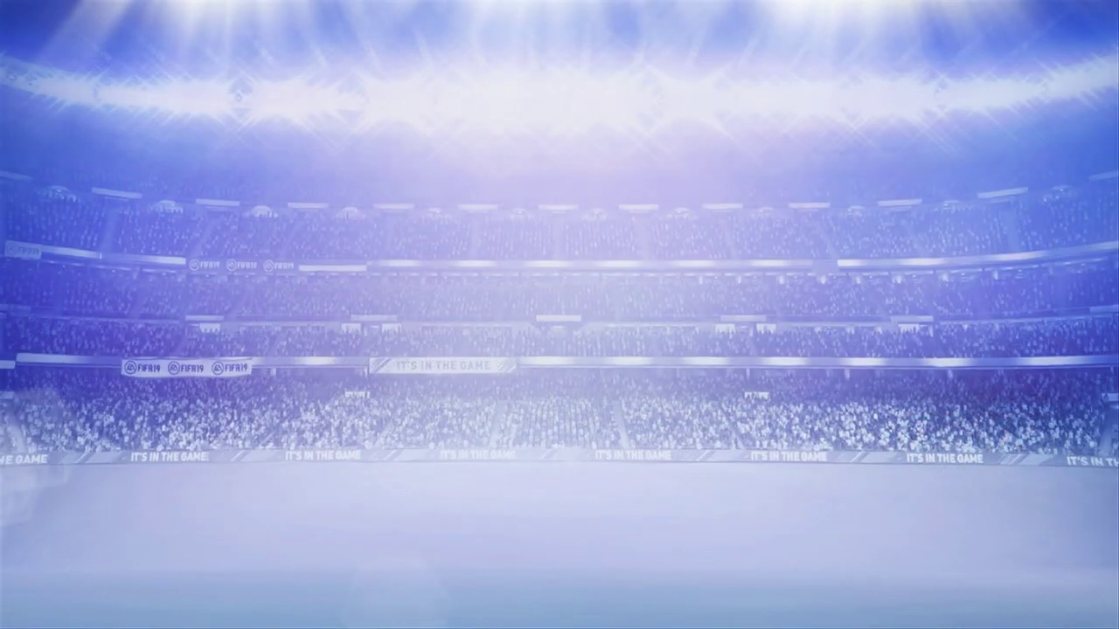
key(Escape)
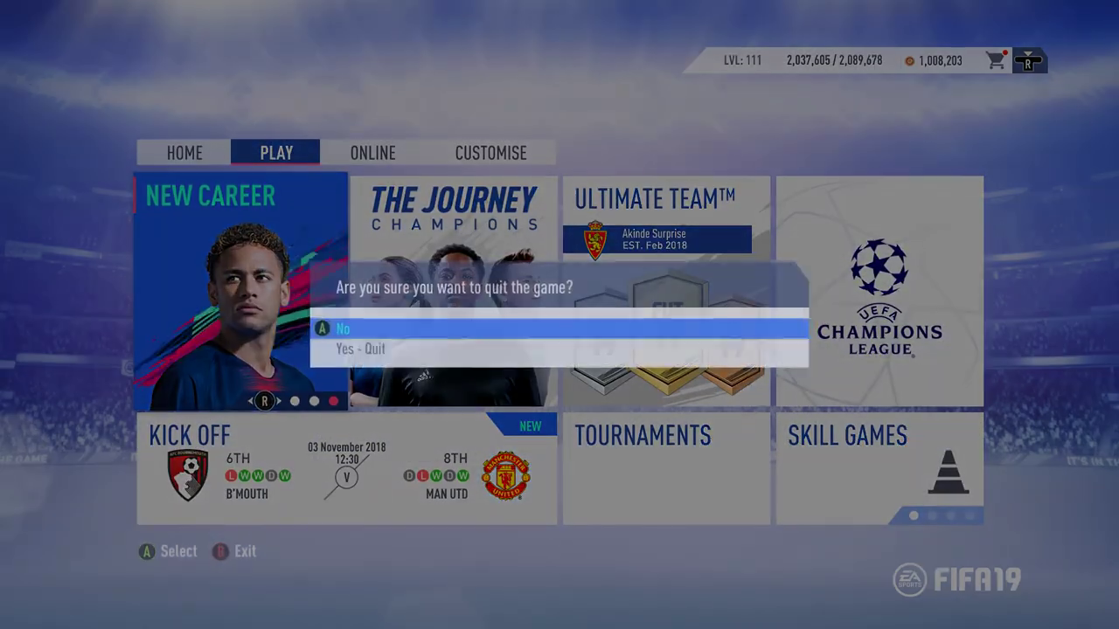
key(Down)
key(Return)
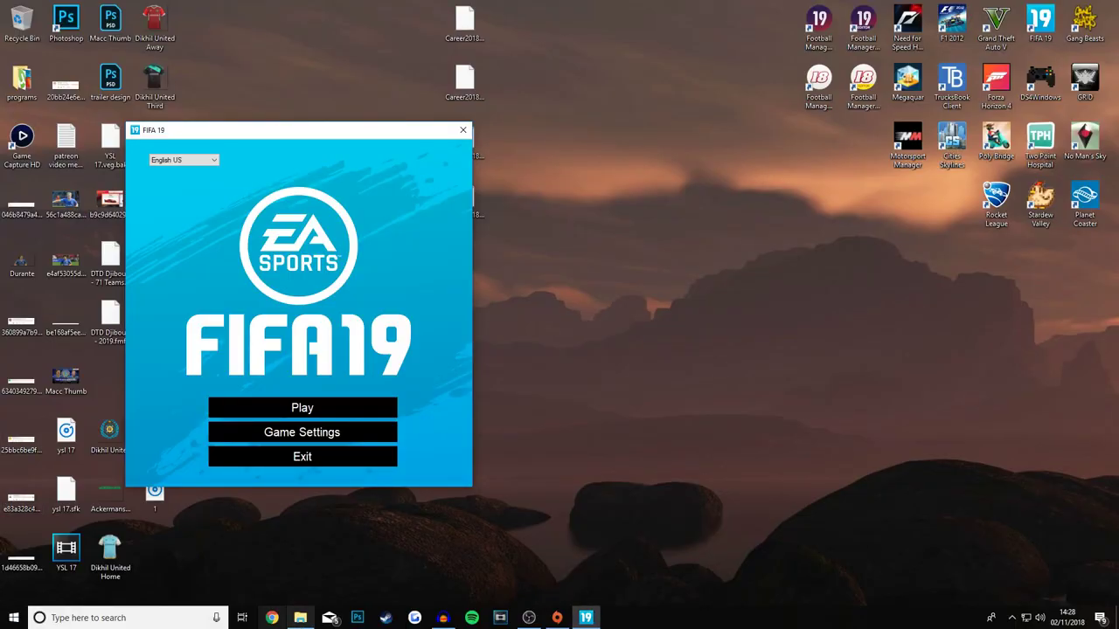
Switch to File Explorer at the FIFA 19 settings folder and move the game launcher window clear of the desktop save files.
click(300, 618)
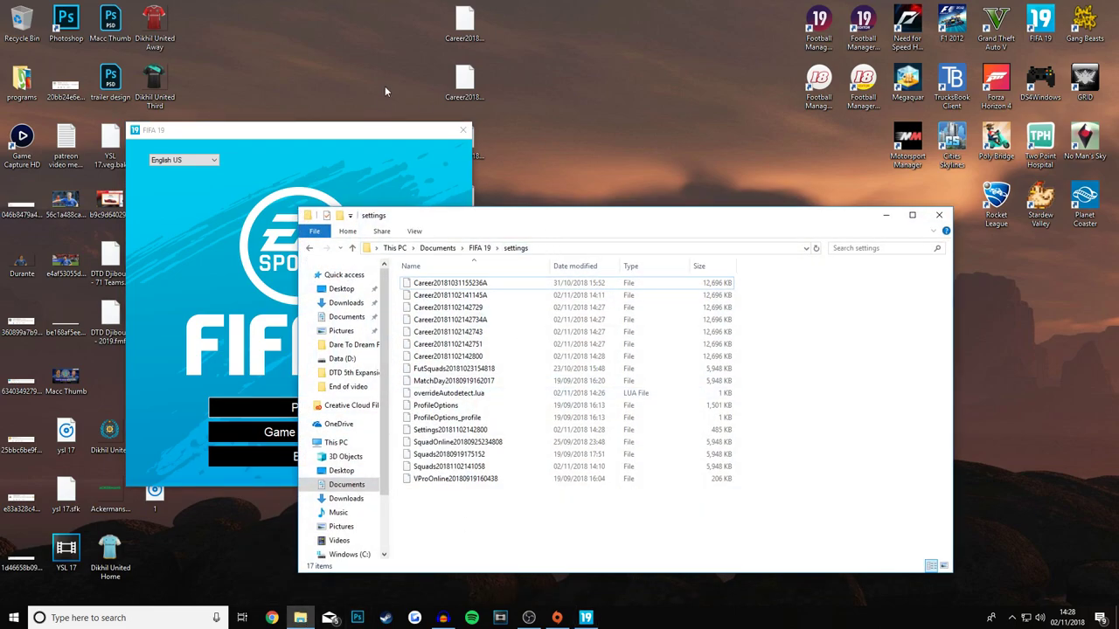
click(330, 131)
drag(335, 134, 217, 140)
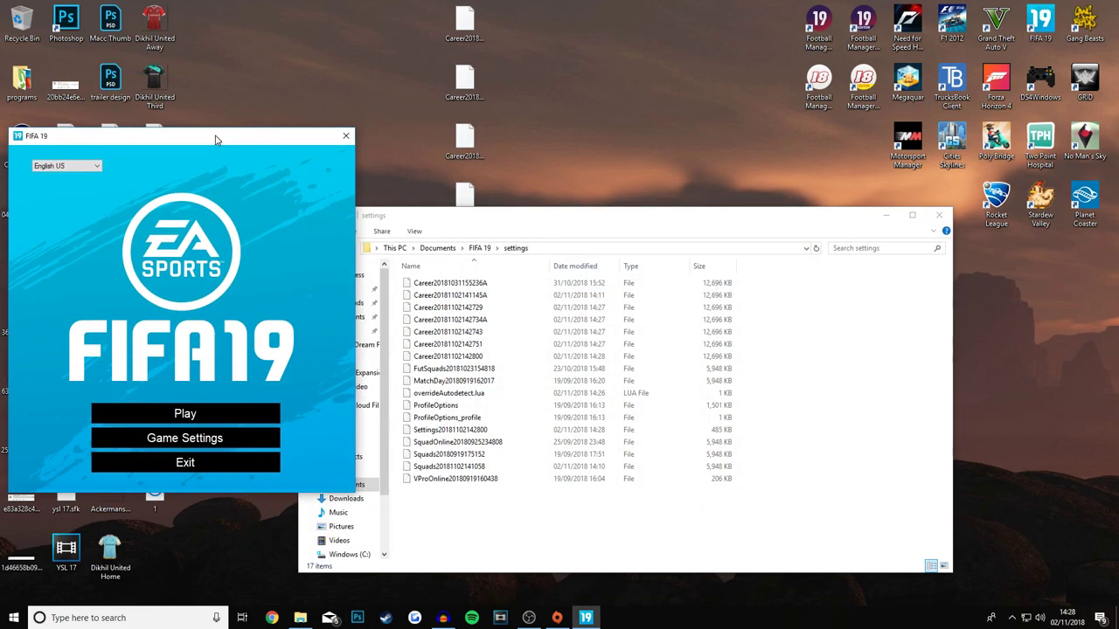
click(650, 219)
Highlight the four placeholder career files ending in 142729, 142743, 142751 and 142800 to identify them, and clear the selection.
click(462, 356)
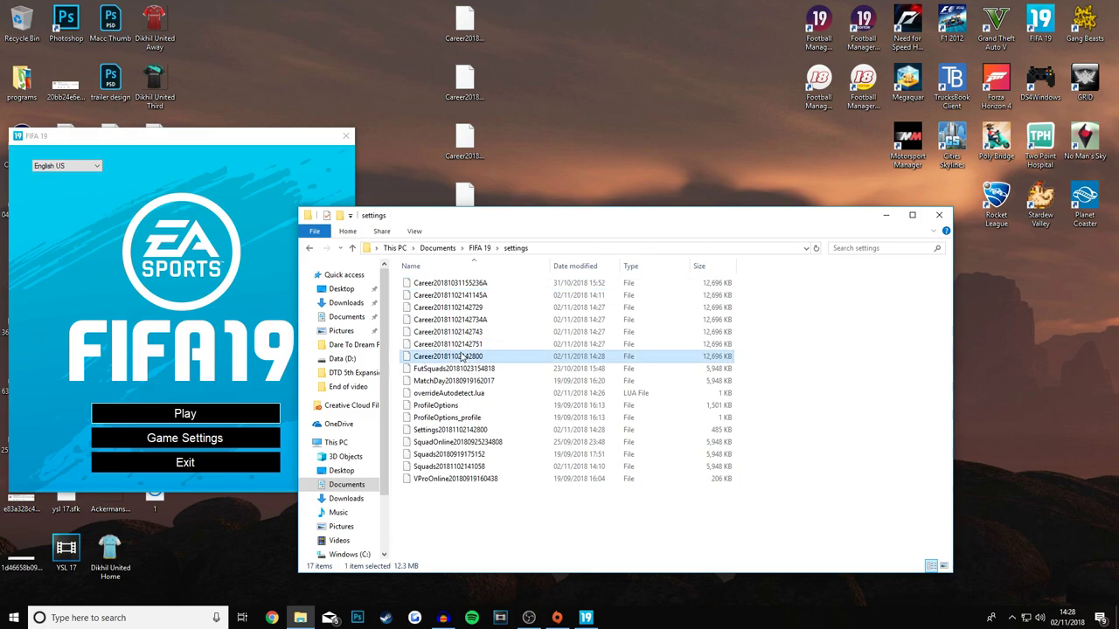
ctrl+click(464, 344)
ctrl+click(465, 331)
ctrl+click(468, 308)
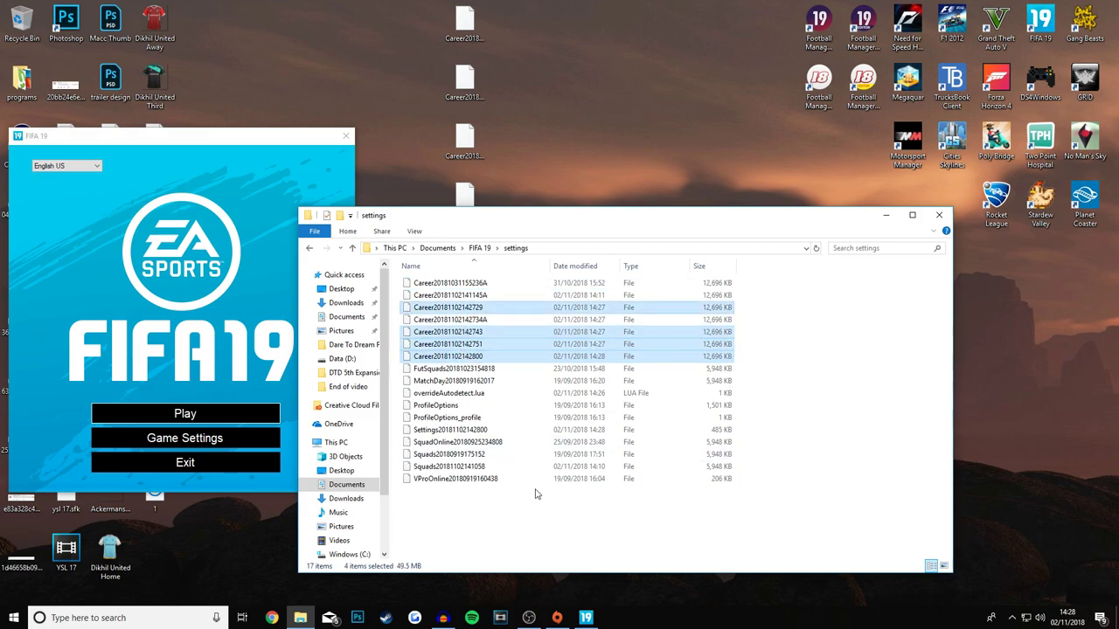
click(834, 392)
Move the four original career save files from the desktop back into the FIFA 19 settings folder and minimize the folder window.
click(498, 24)
drag(498, 23, 522, 183)
drag(464, 140, 857, 435)
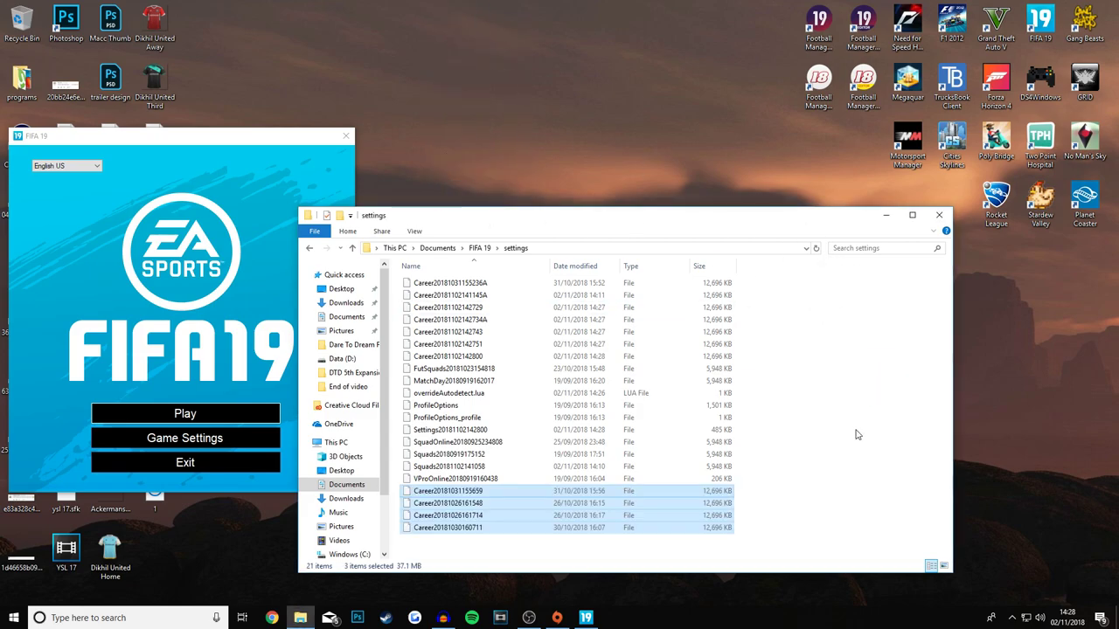
click(879, 390)
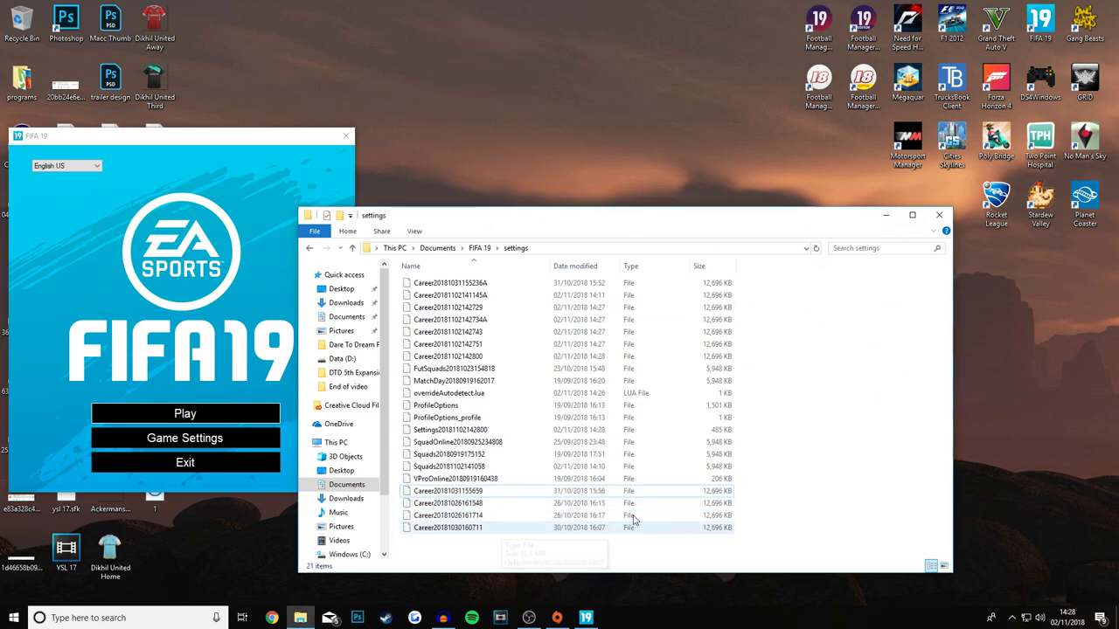
click(886, 215)
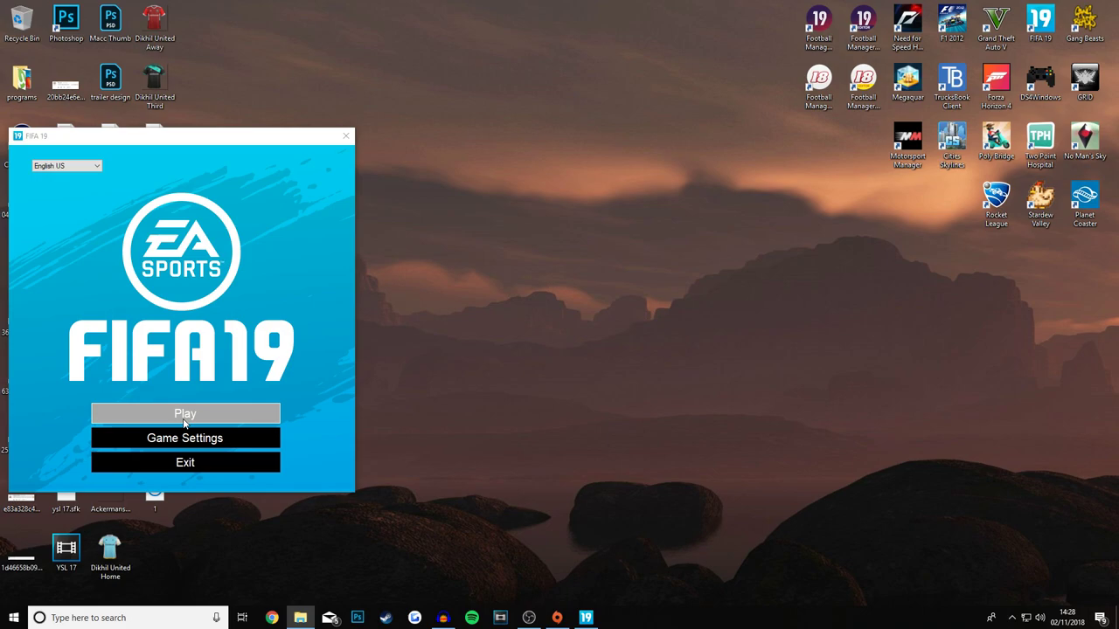
Relaunch FIFA 19, proceed past the title screen and open the list of career saves to load.
click(183, 424)
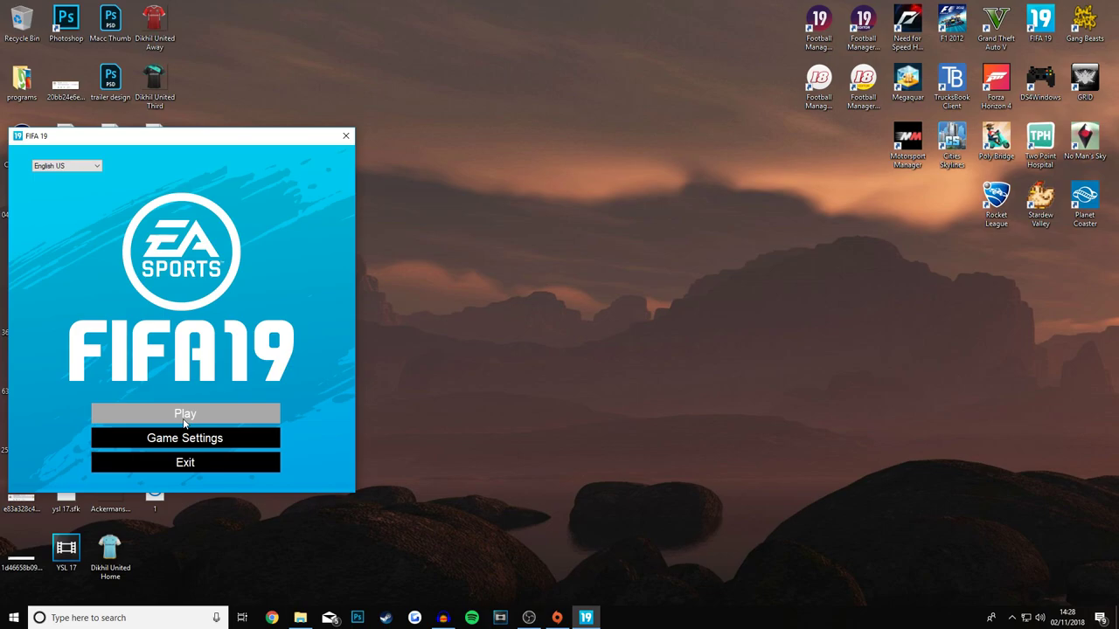
click(183, 420)
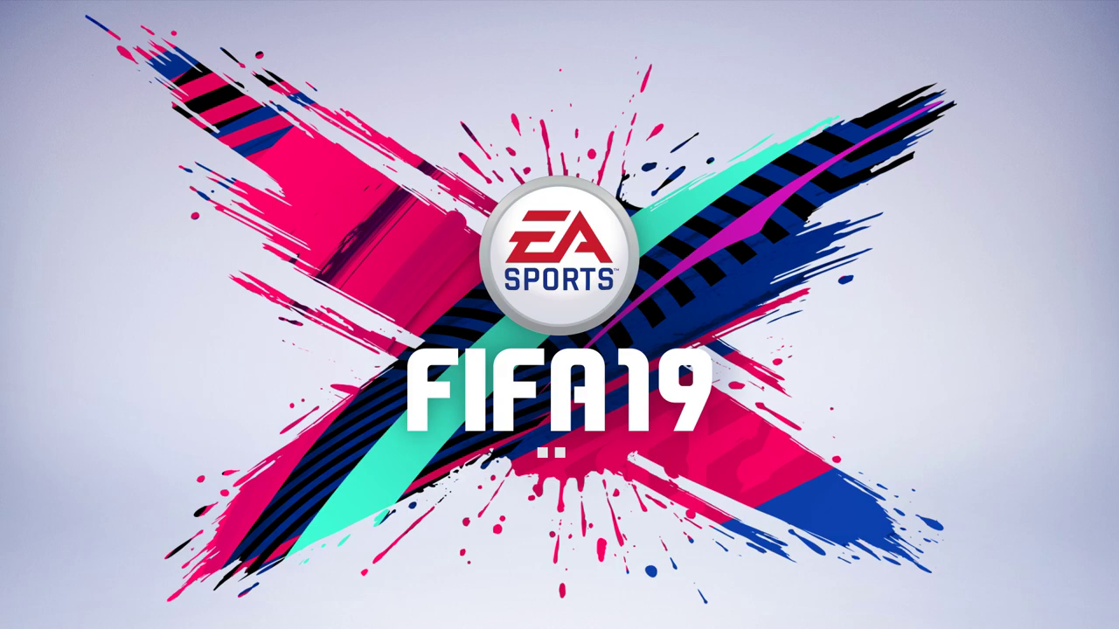
key(Return)
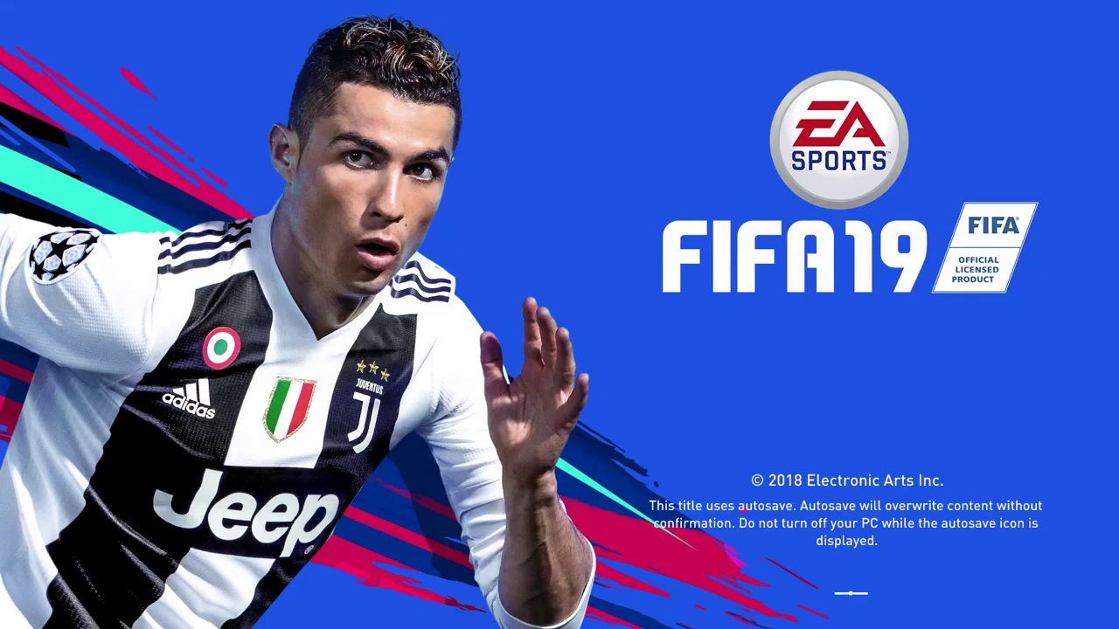
key(space)
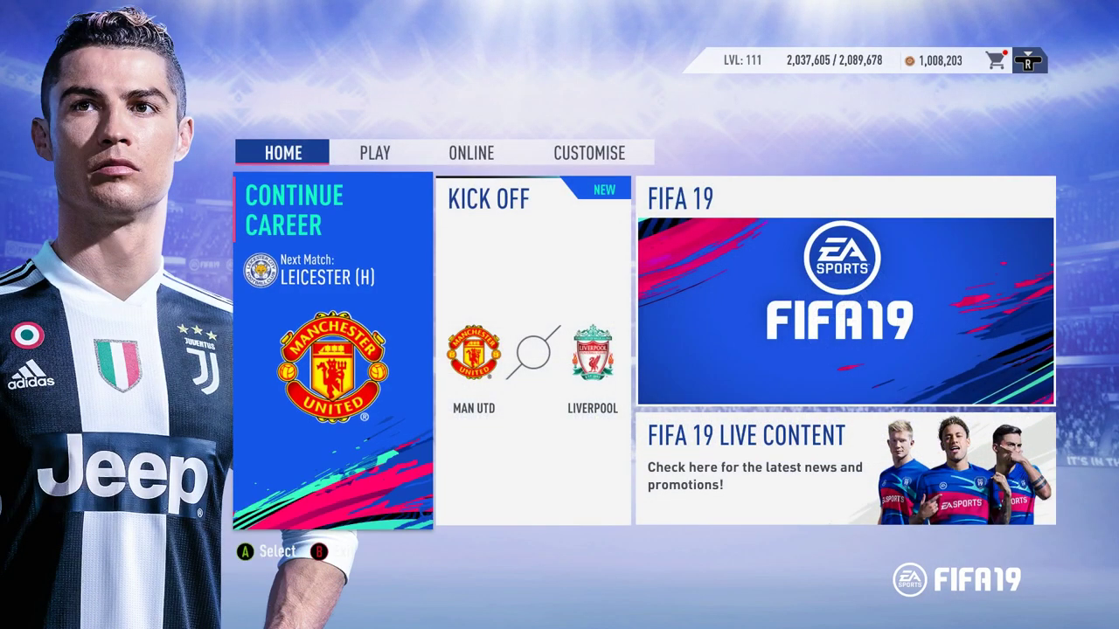
key(e)
key(Return)
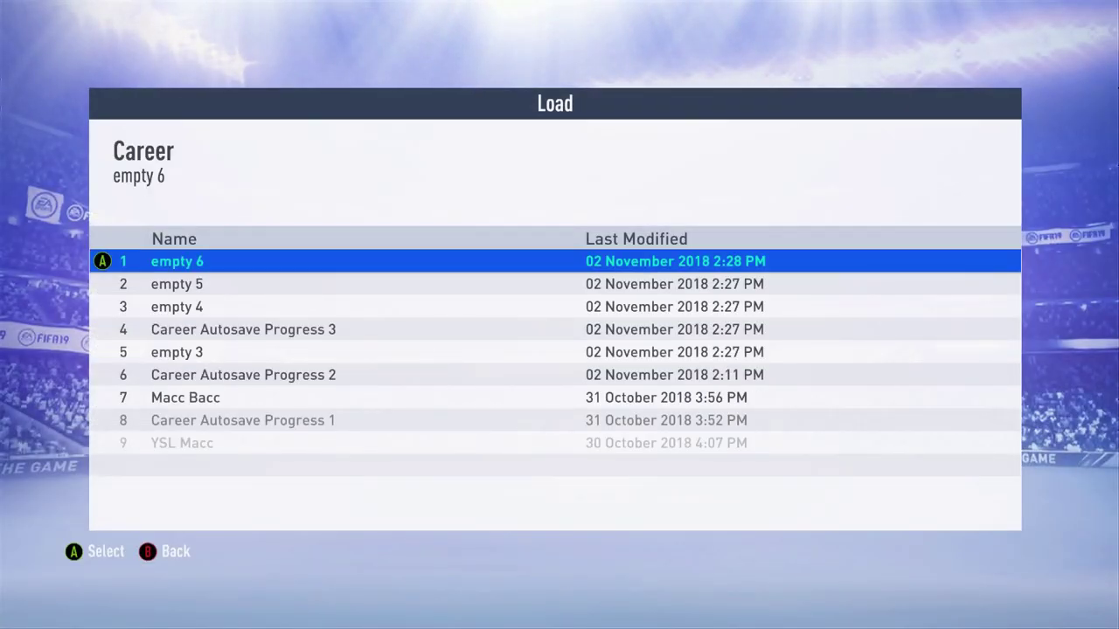
Examine the career load list for the restored saves, the "empty" placeholders and the autosaves.
key(Down)
key(Down)
key(Down)
key(Down)
key(Down)
key(Down)
key(Down)
key(Down)
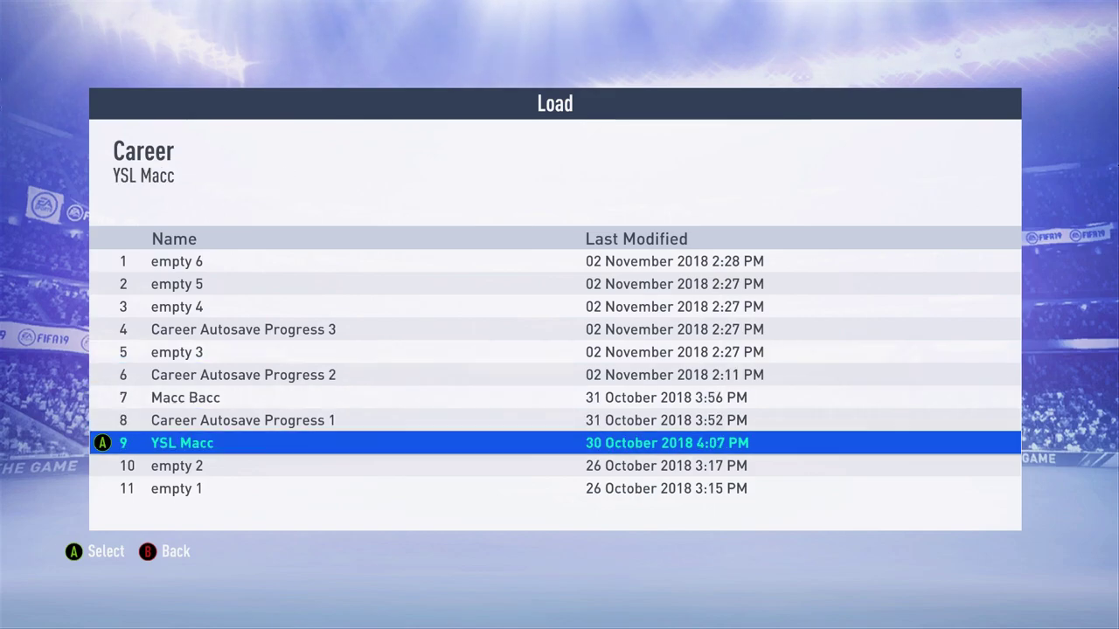
key(Down)
key(Down)
key(Up)
key(Up)
key(Up)
key(Up)
key(Up)
key(Up)
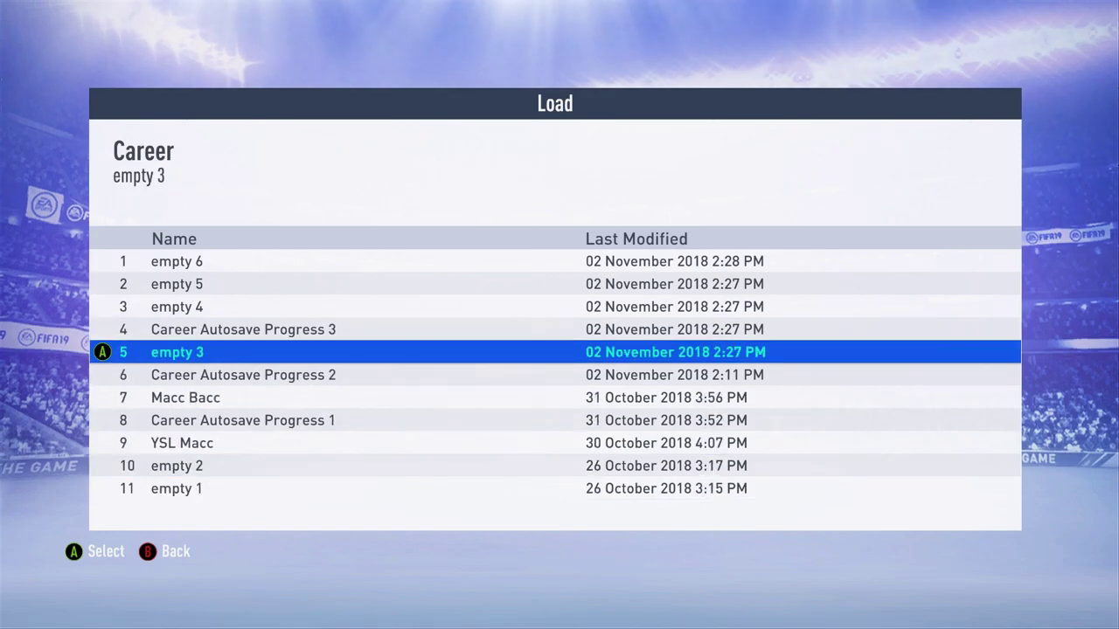
key(Down)
key(Down)
key(Down)
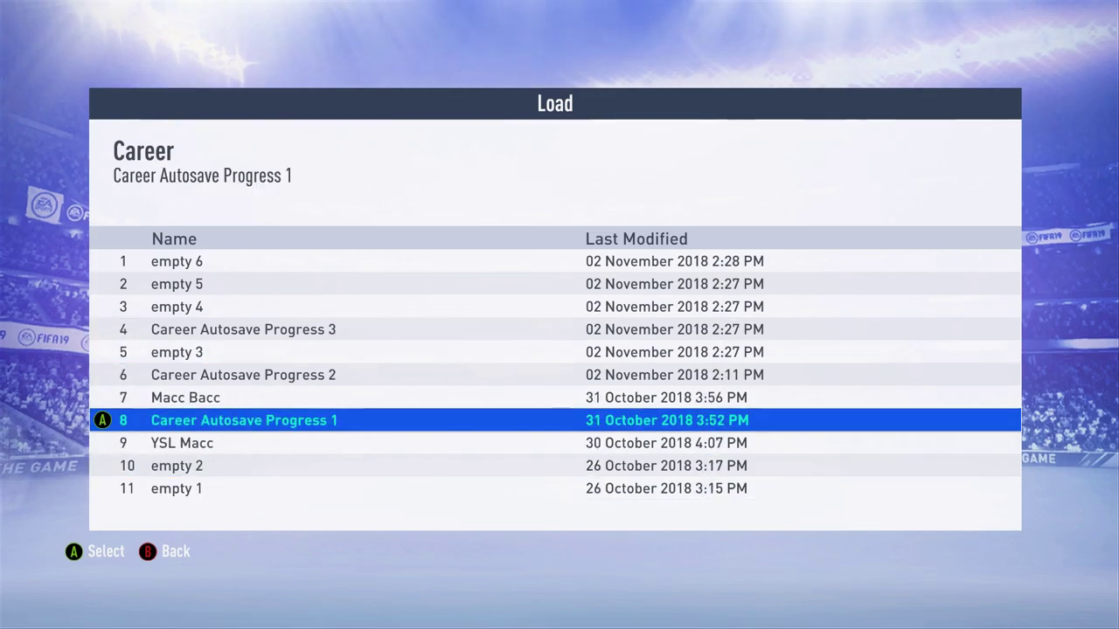
key(Up)
key(Up)
key(Up)
key(Up)
key(Up)
key(Up)
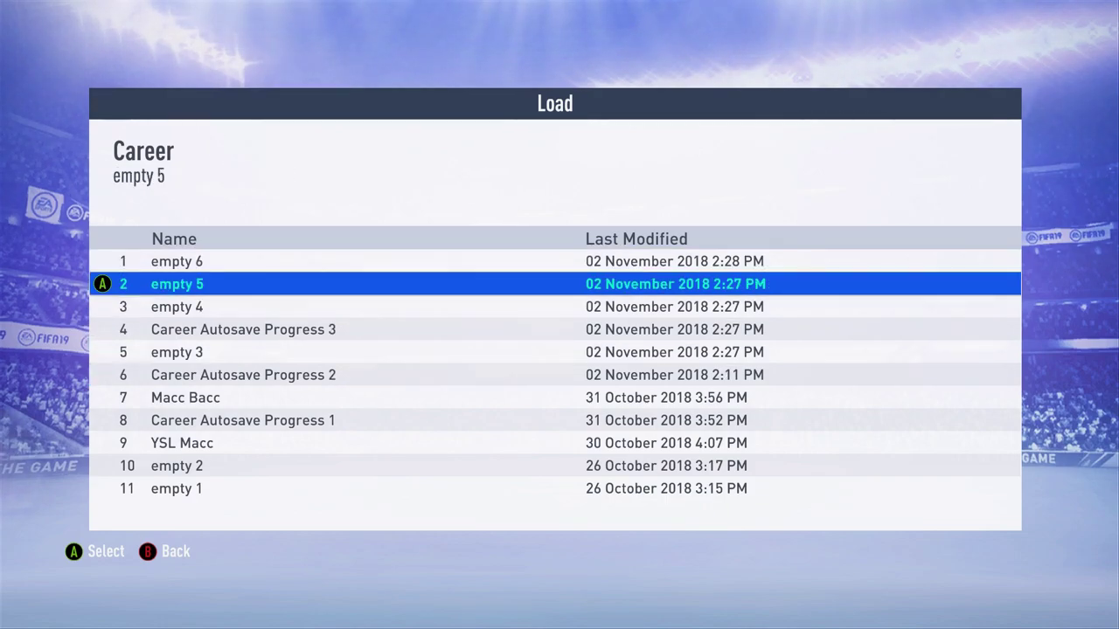
key(Down)
key(Up)
key(Up)
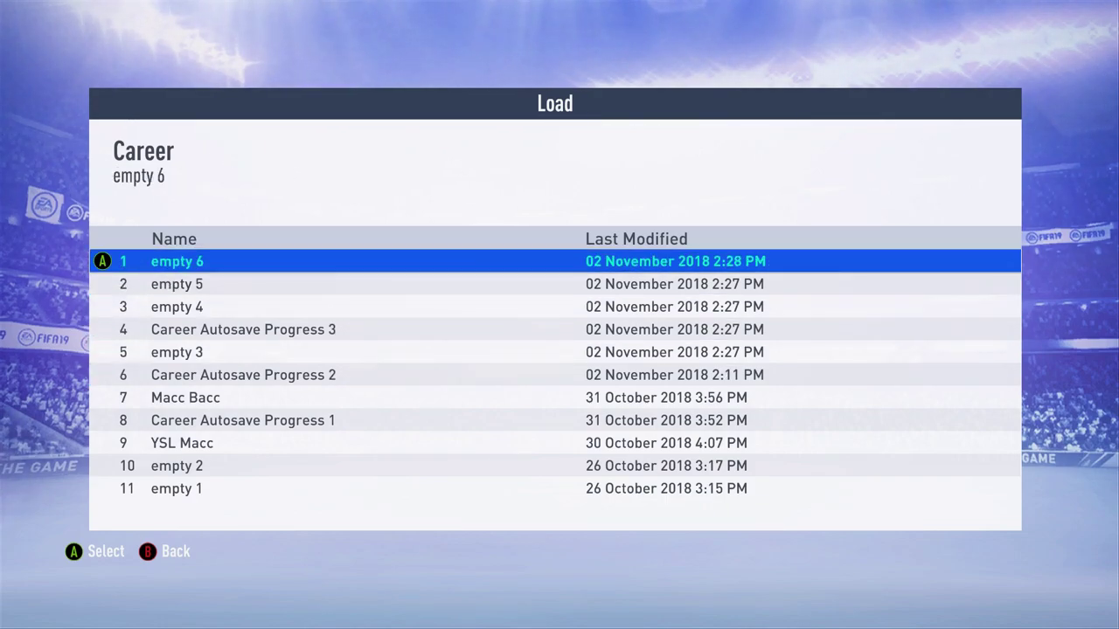
key(Down)
key(Down)
key(Down)
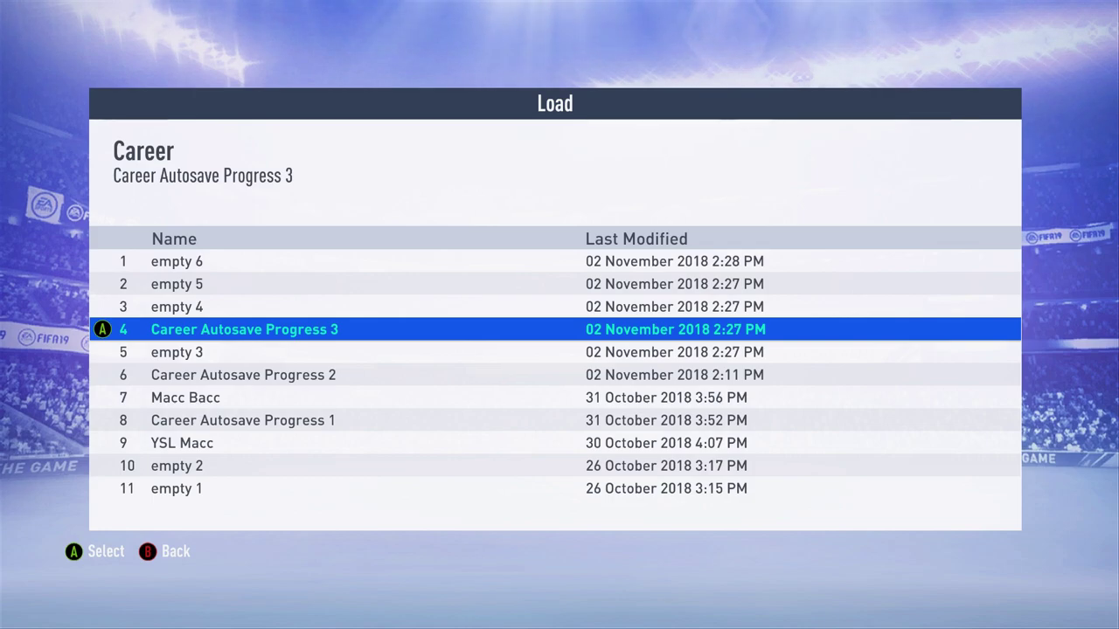